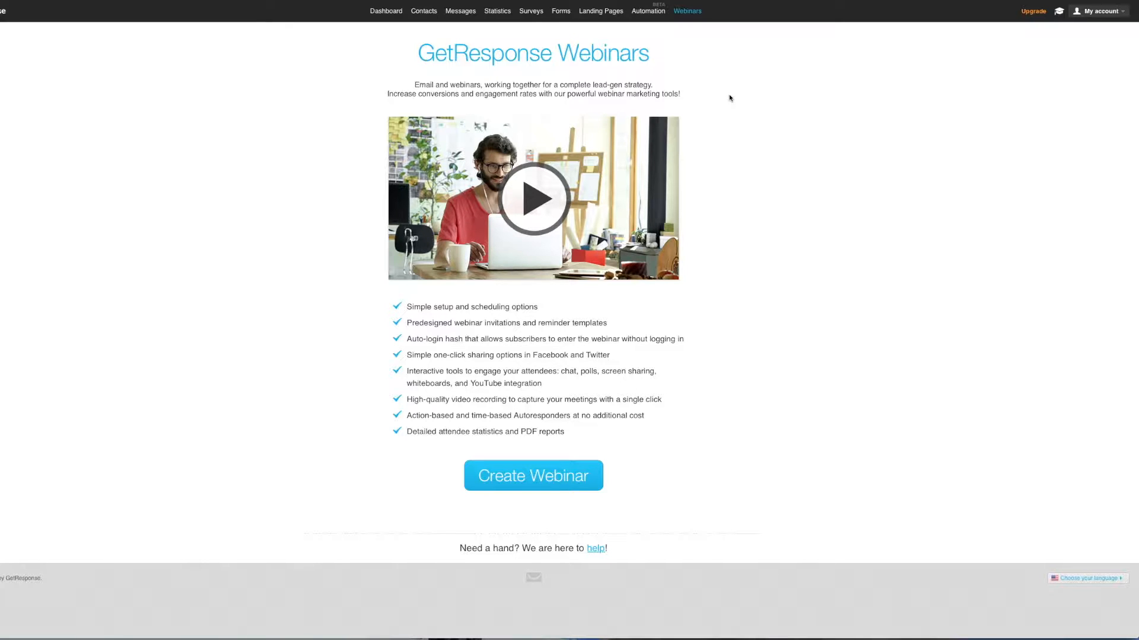
- Create a new webinar and enter 'How to use Get Response' as its name
mouse_move(440, 23)
mouse_move(654, 21)
mouse_move(694, 15)
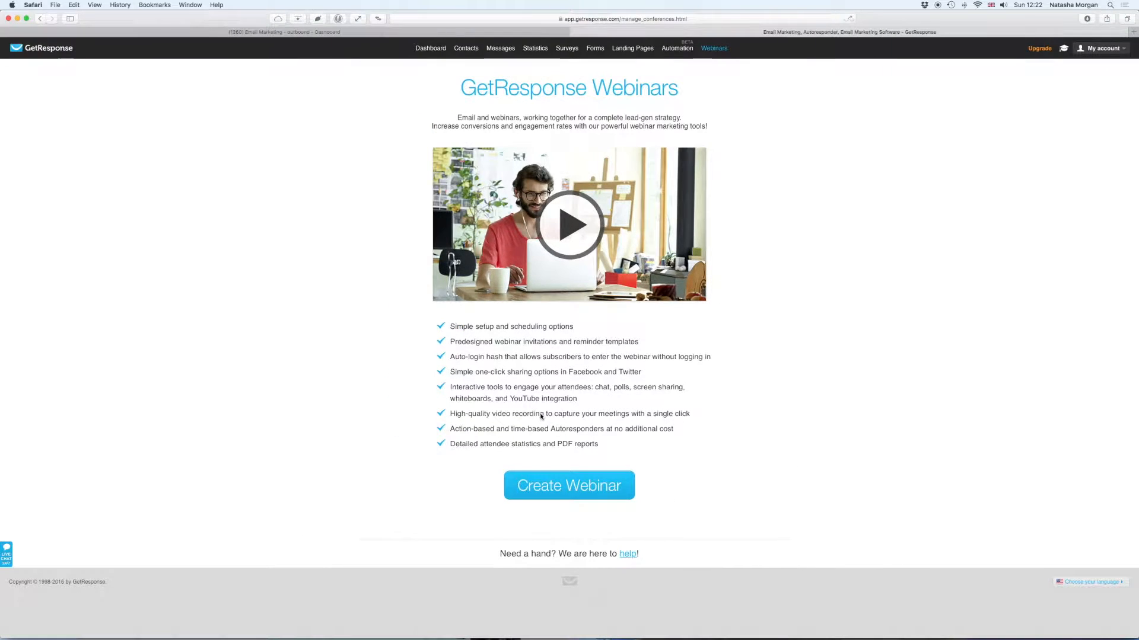
left_click(539, 489)
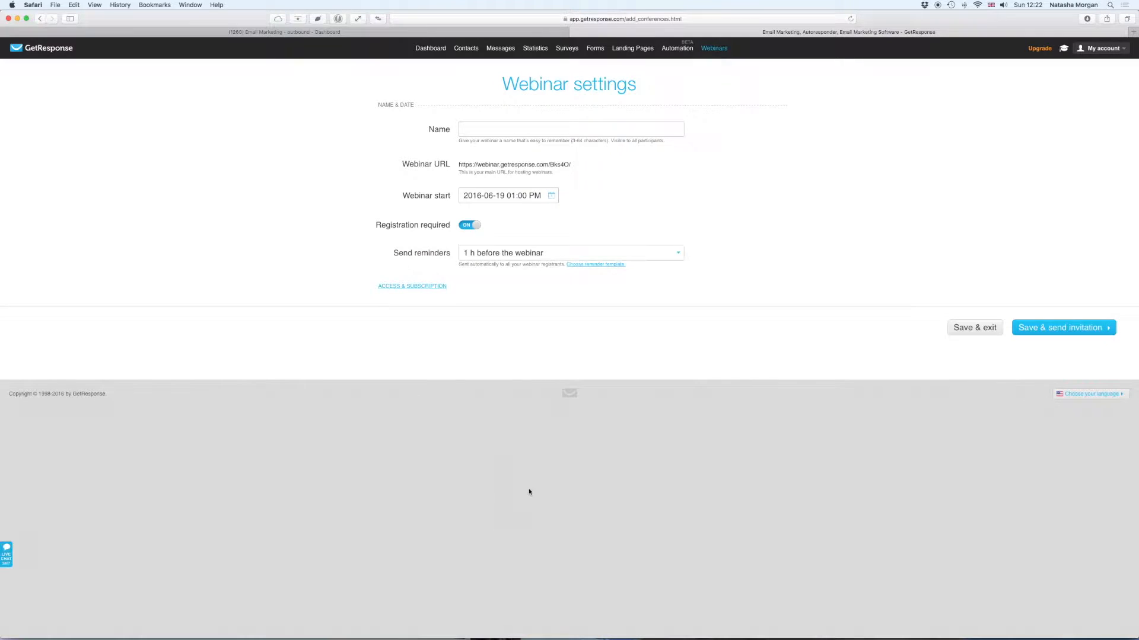
left_click(591, 127)
type("H")
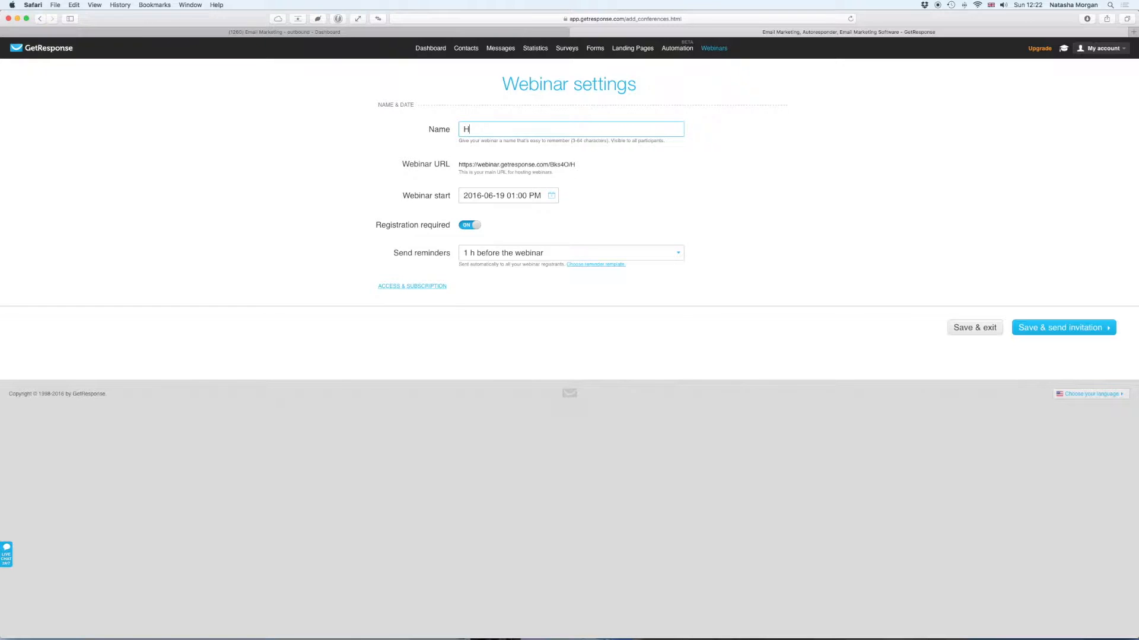
type("ow to use Get Response")
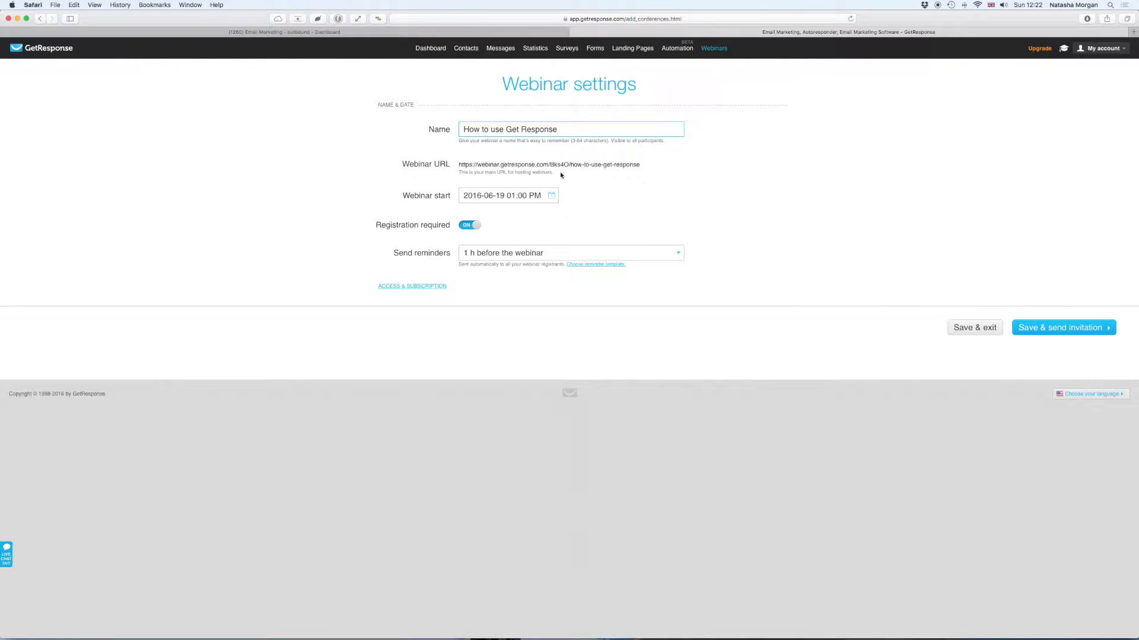
- Set the webinar start hour to 12 in the date and time picker
left_click(516, 194)
left_click(515, 197)
left_click(516, 197)
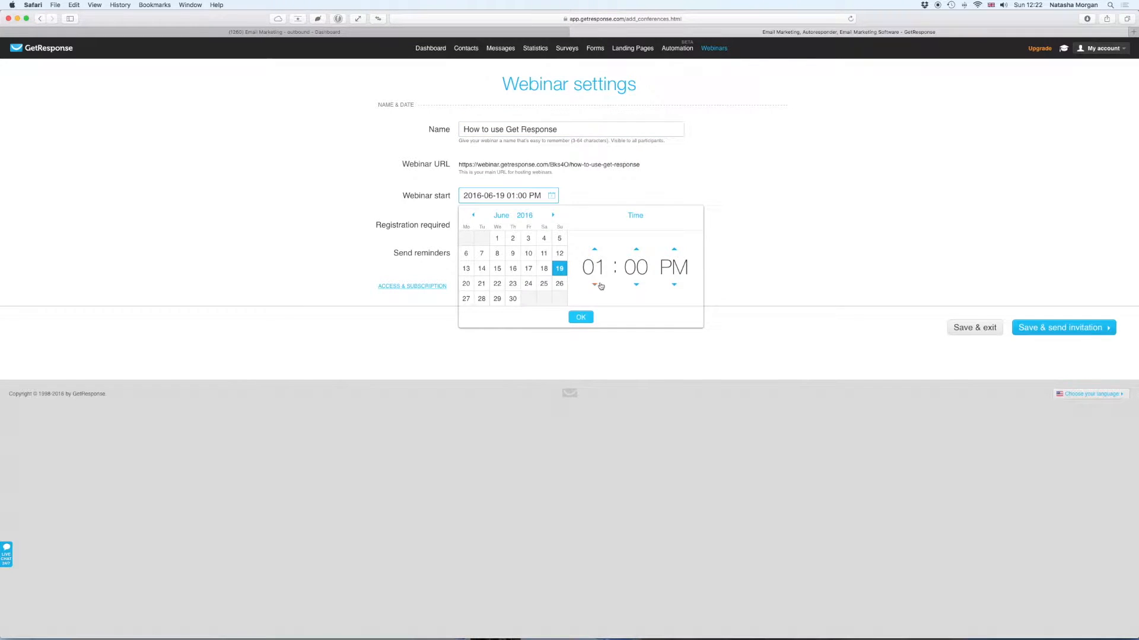
left_click(595, 286)
- Raise the start minutes to 27 and confirm the 12:27 PM start time
left_click(636, 253)
left_click(636, 253)
left_click(636, 253)
left_click(637, 253)
left_click(637, 253)
left_click(636, 254)
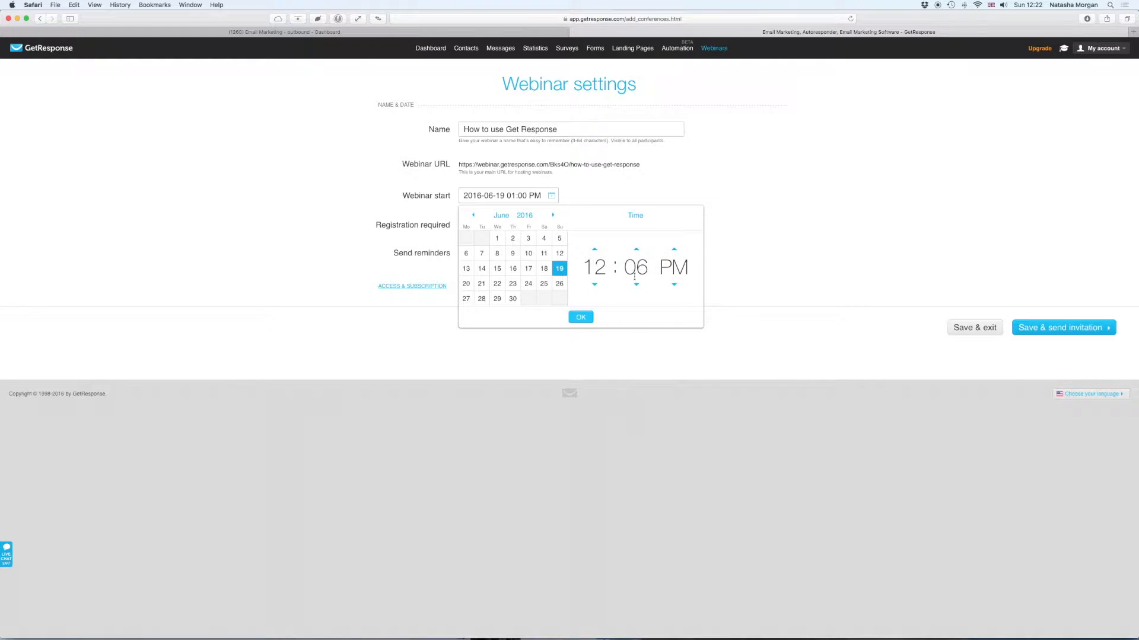
left_click(637, 254)
left_click(637, 253)
left_click(637, 254)
left_click(637, 254)
left_click(637, 254)
left_click(637, 254)
left_click(637, 254)
left_click(637, 253)
left_click(637, 254)
left_click(637, 254)
left_click(637, 254)
left_click(637, 254)
left_click(637, 254)
left_click(637, 254)
left_click(636, 254)
left_click(637, 254)
left_click(637, 254)
left_click(637, 253)
left_click(637, 254)
left_click(637, 253)
left_click(637, 253)
left_click(580, 318)
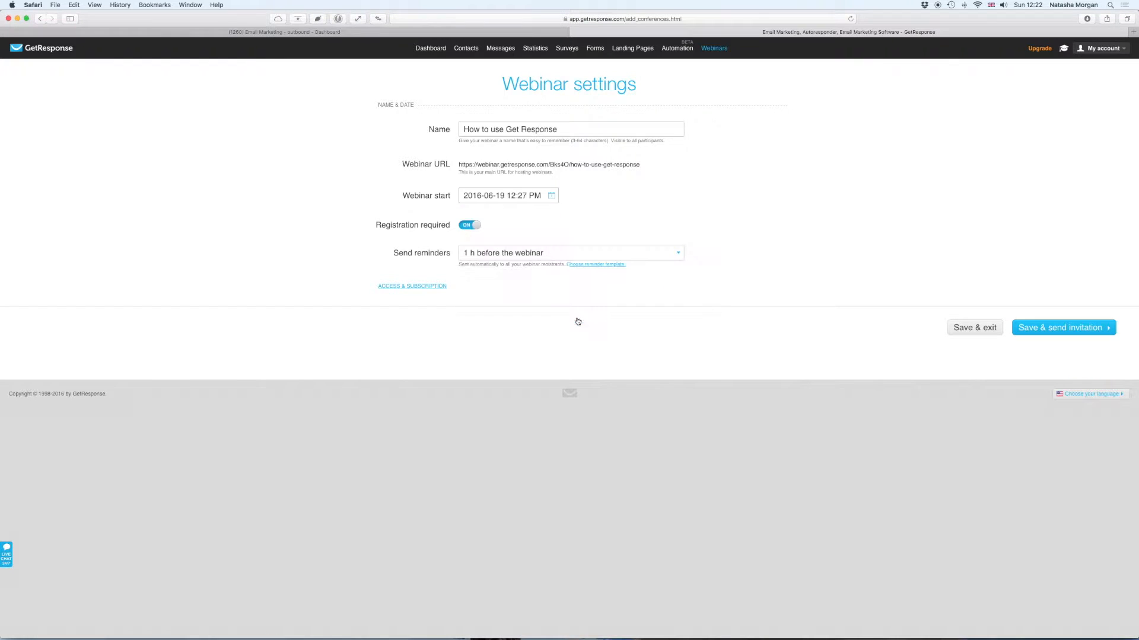
left_click(527, 256)
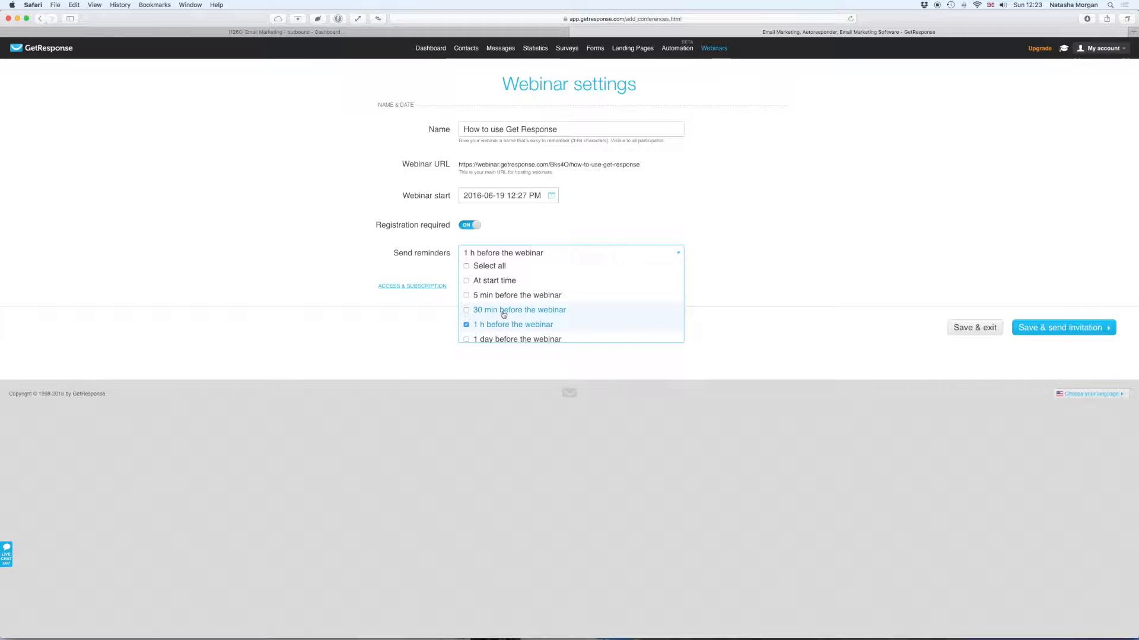
- Keep reminders at 1 h before the webinar and expand the Access & Subscription settings
scroll(503, 315, "down", 1)
left_click(584, 233)
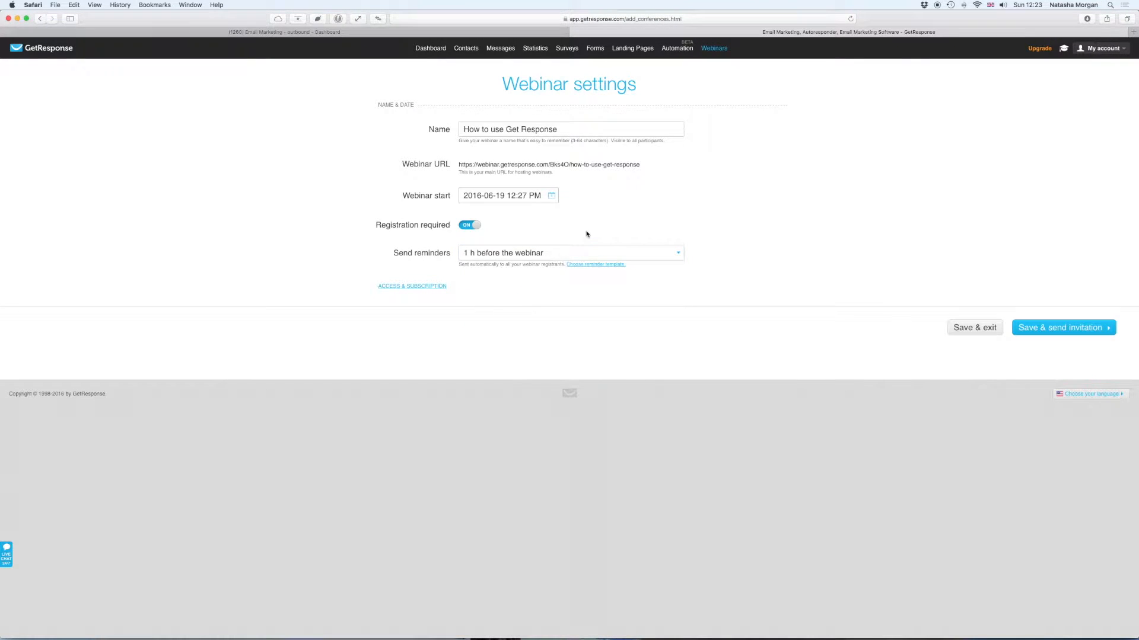
left_click(440, 289)
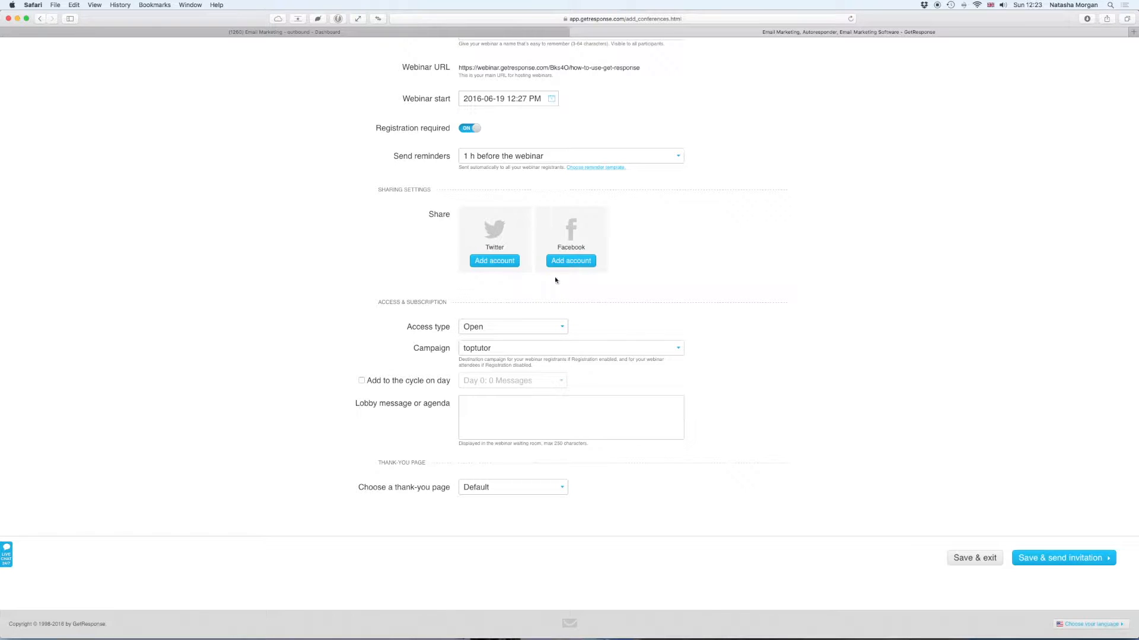
left_click(557, 331)
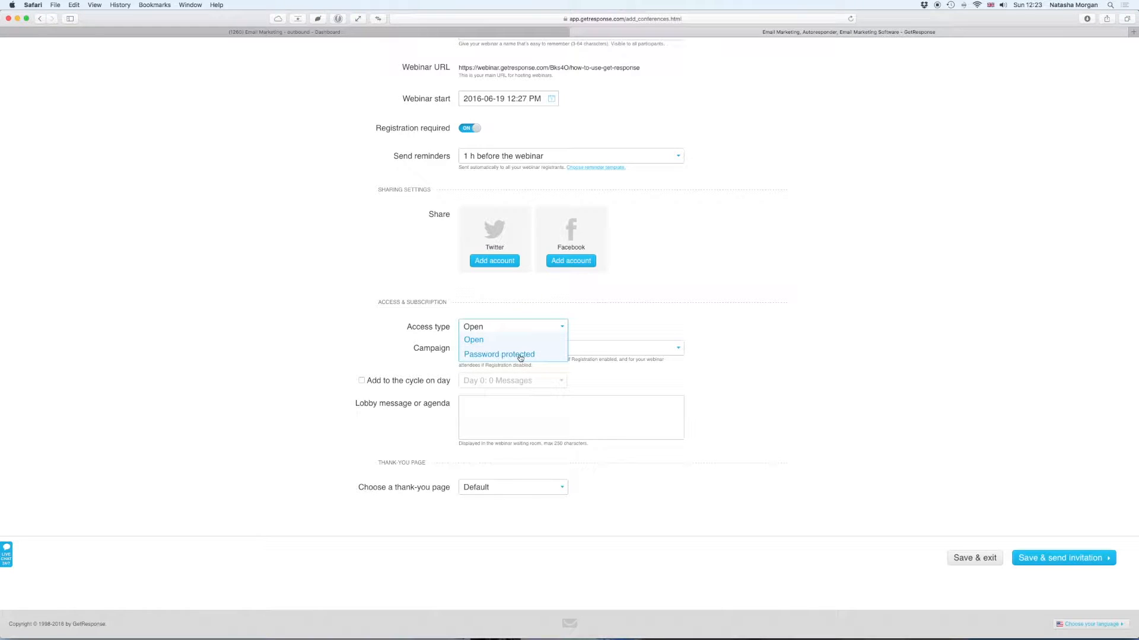
scroll(684, 290, "up", 3)
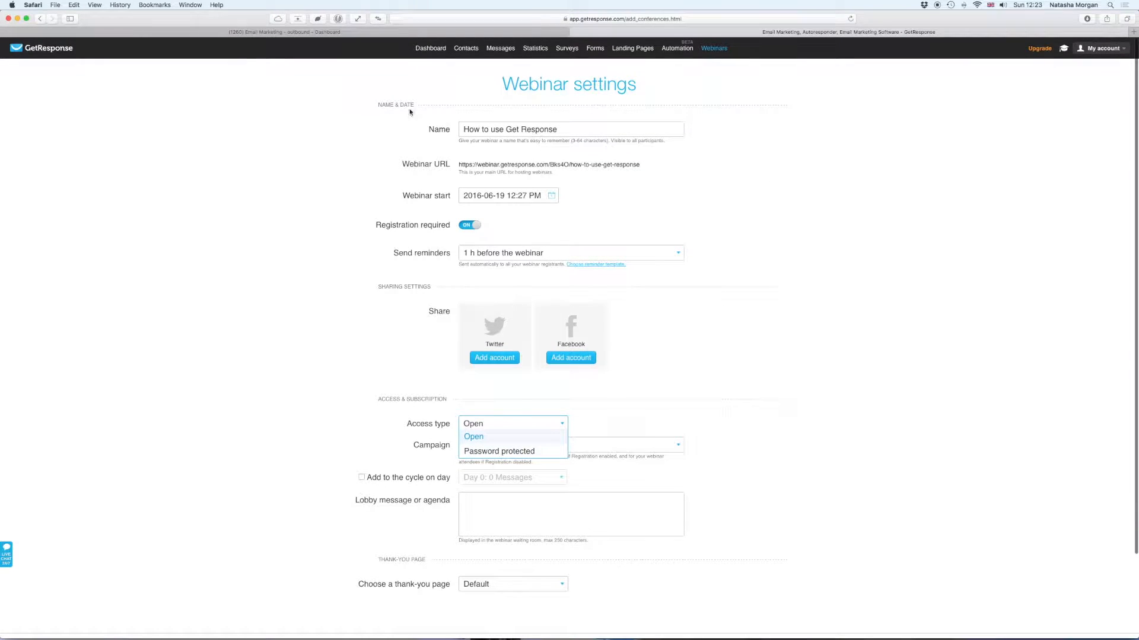
scroll(671, 366, "down", 3)
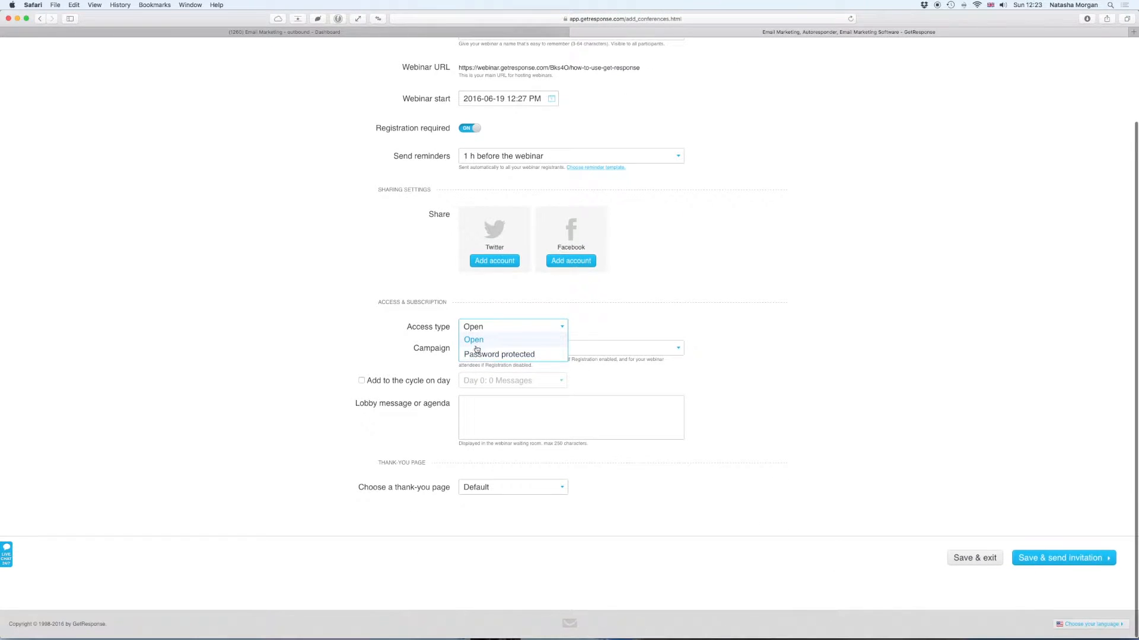
left_click(478, 343)
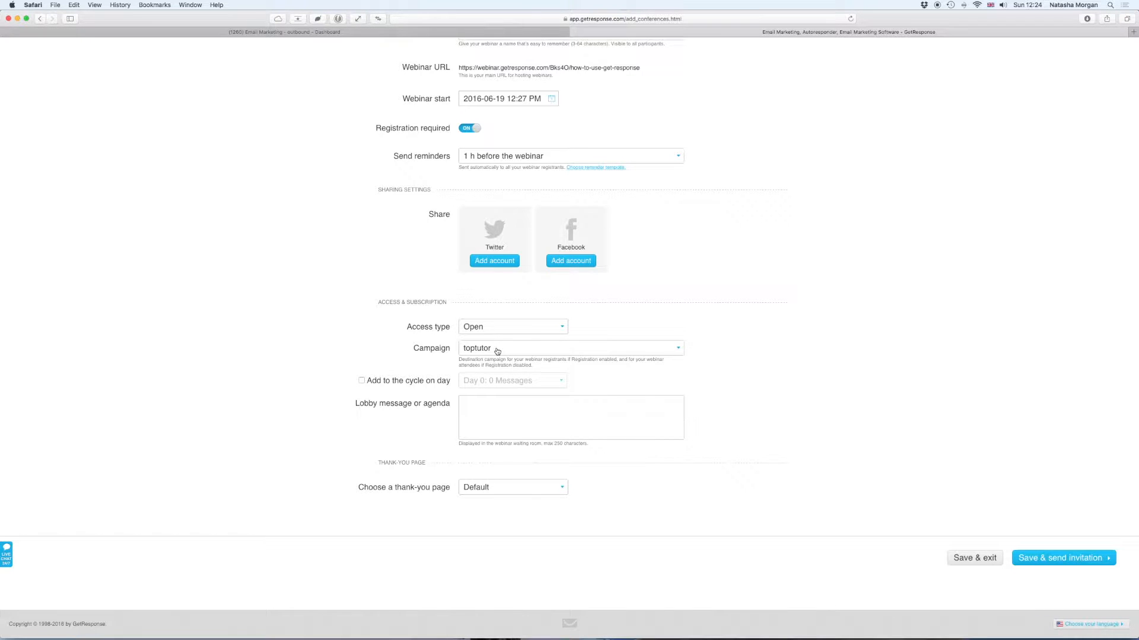
- Choose newfbo instead of toptutor as the registrants' destination campaign
left_click(500, 350)
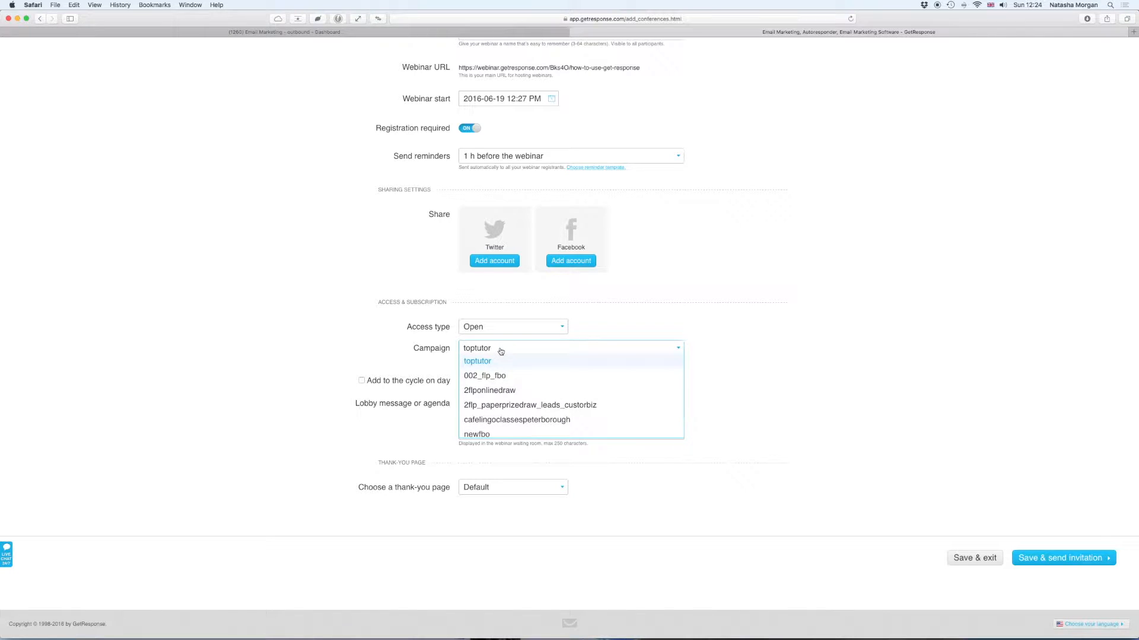
scroll(560, 368, "down", 1)
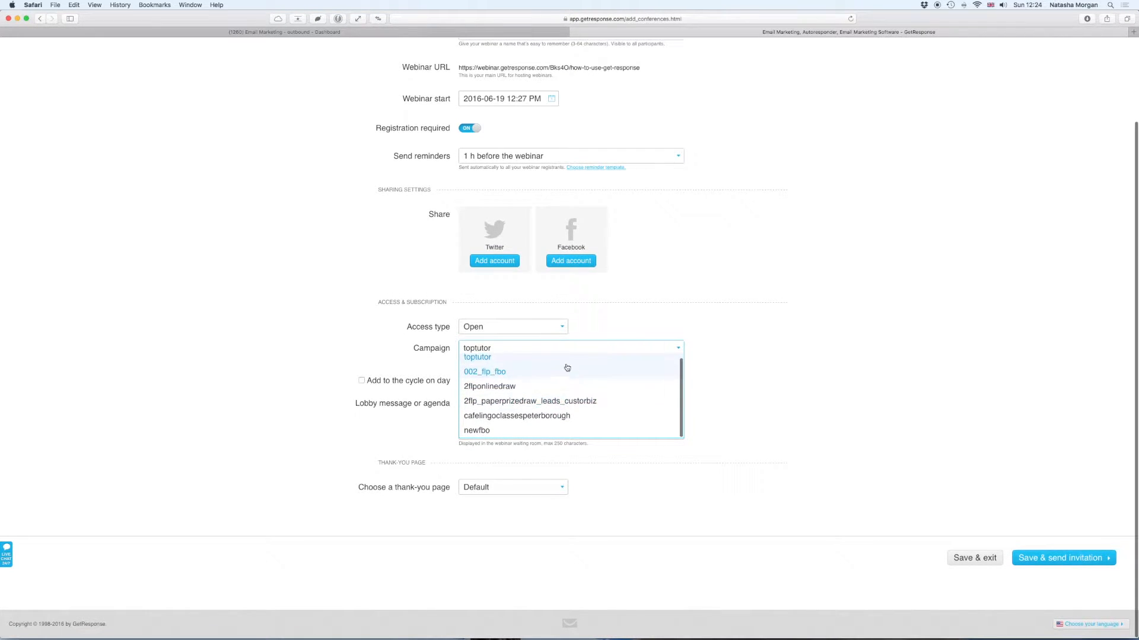
left_click(736, 372)
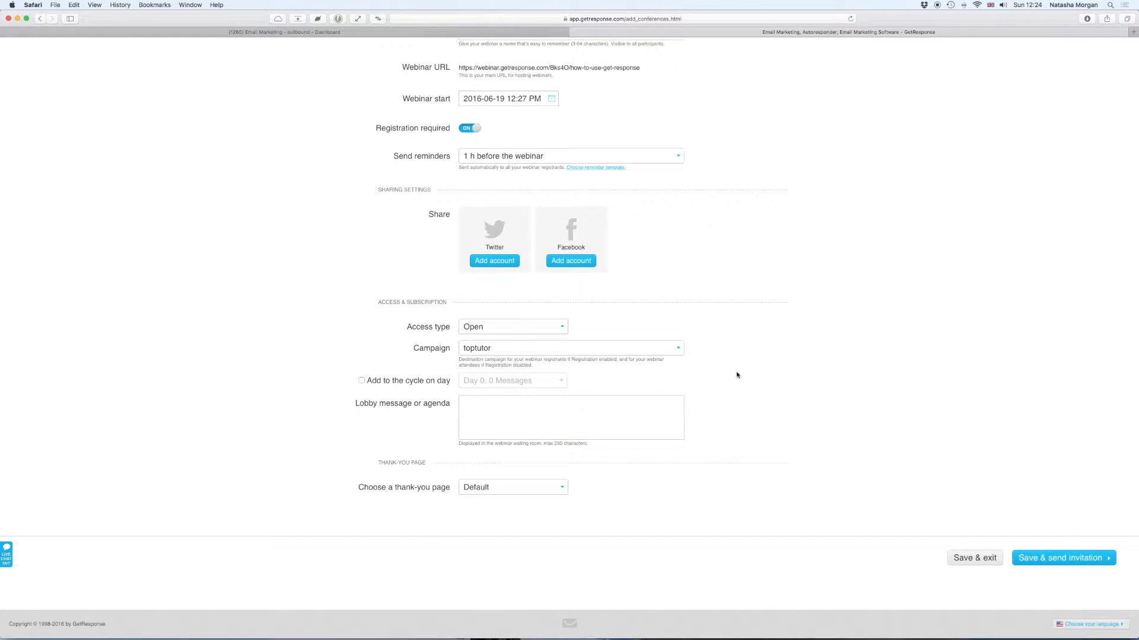
left_click(488, 350)
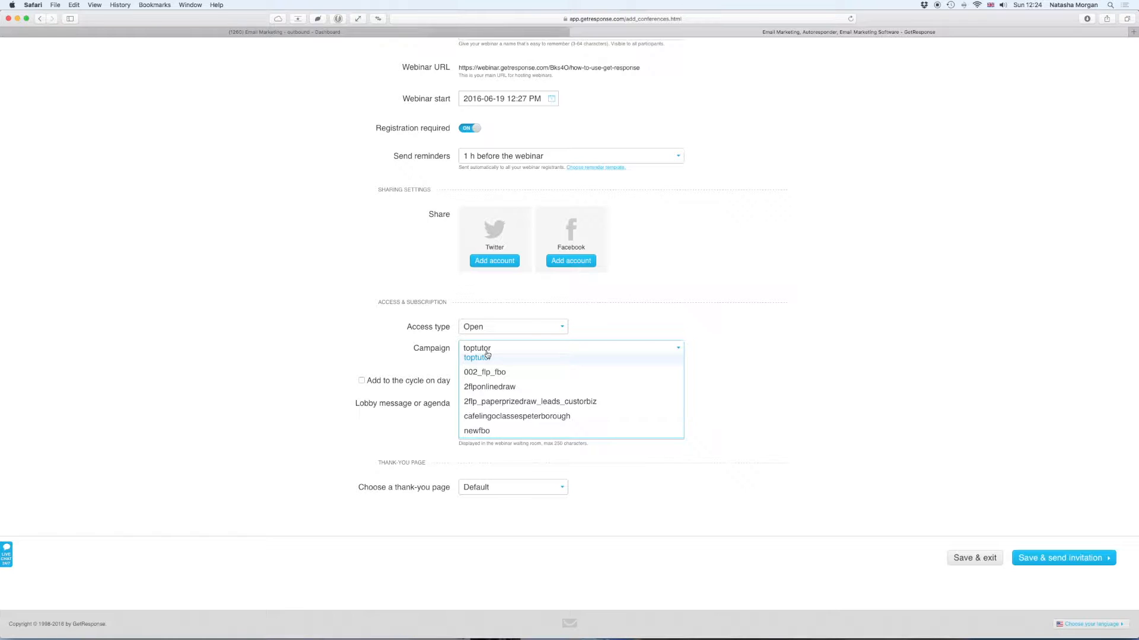
scroll(488, 355, "up", 2)
scroll(487, 354, "down", 2)
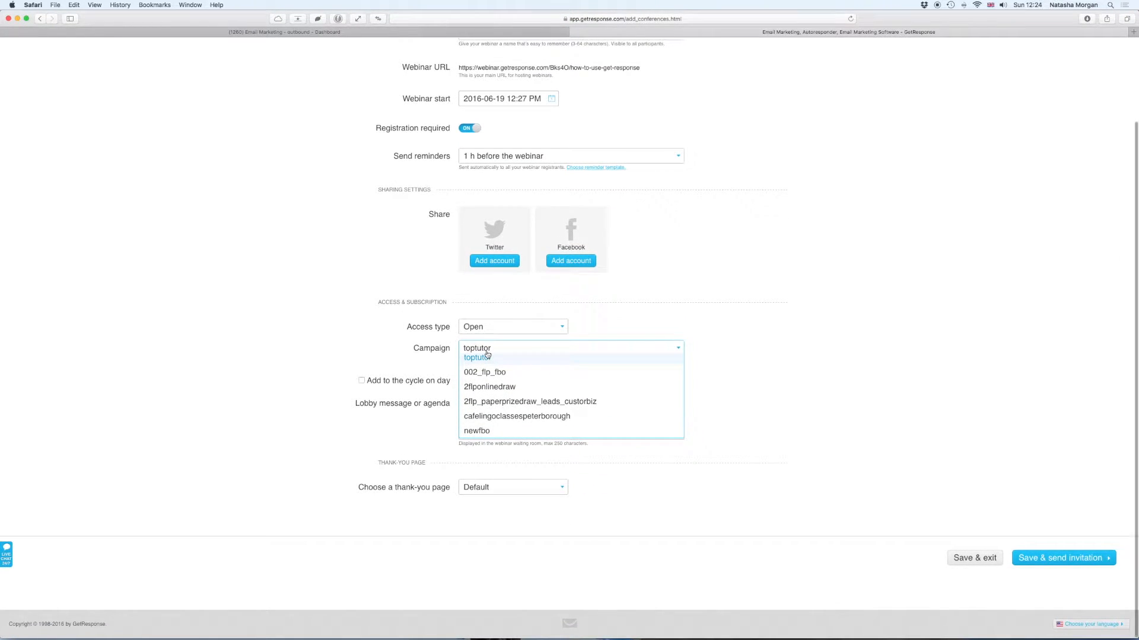
left_click(485, 431)
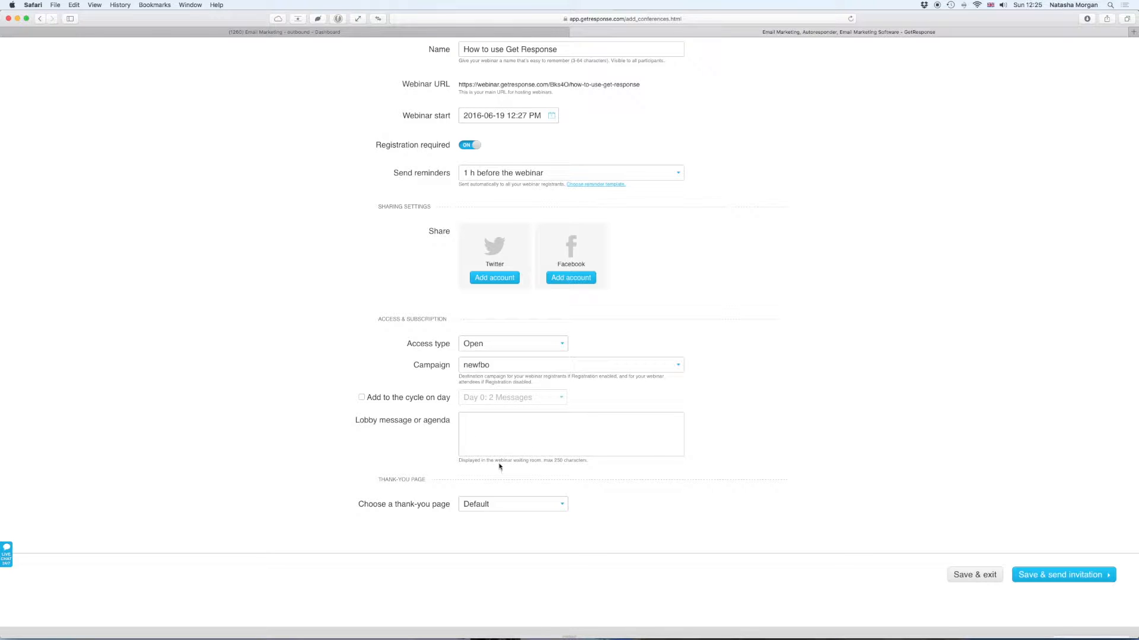
- Begin the lobby message with 'Thanks for joining us, the webinar will start'
left_click_drag(459, 460, 544, 460)
left_click(597, 462)
triple_click(597, 462)
left_click(510, 434)
type("Dea")
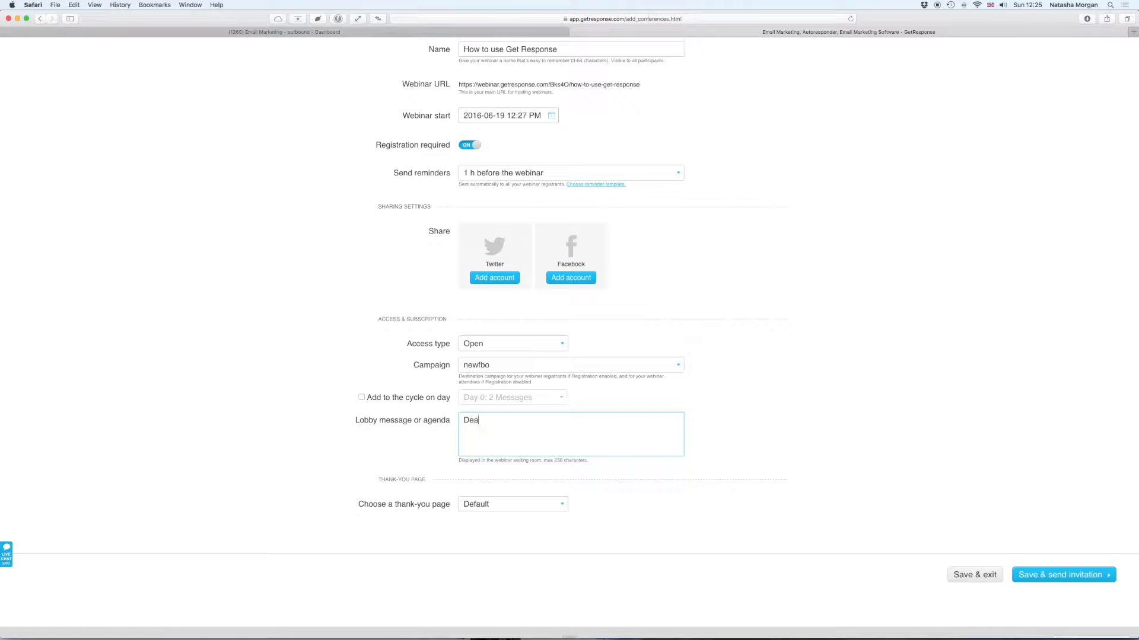
type("r")
type(" FBO")
key("BackSpace")
key("BackSpace")
key("BackSpace")
key("BackSpace")
key("BackSpace")
key("BackSpace")
key("BackSpace")
key("BackSpace")
type("Welco")
key("BackSpace")
key("BackSpace")
key("BackSpace")
key("BackSpace")
key("BackSpace")
type("Thanks for y")
- Finish the lobby message asking attendees to turn off their mic and close other internet tabs
key("BackSpace")
type("ji")
key("BackSpace")
type("oining us, the webinar will start")
key("BackSpace")
key("BackSpace")
type("rt ")
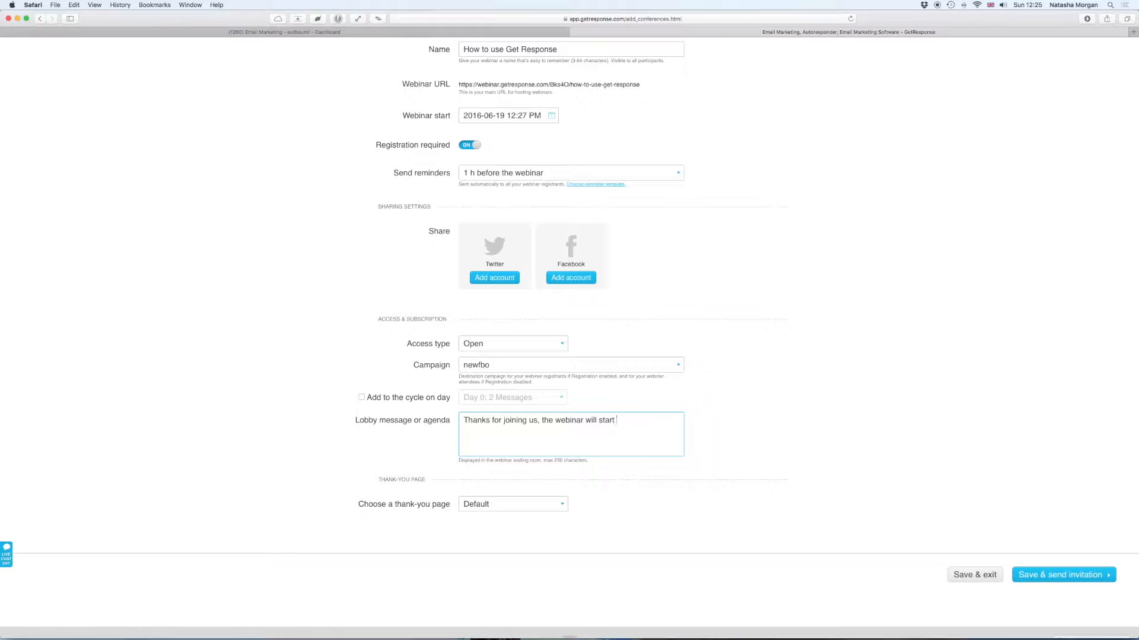
type("shrortly ")
type(", please ")
type("ensure you have ")
type("turned off your ")
type("mic, and closd")
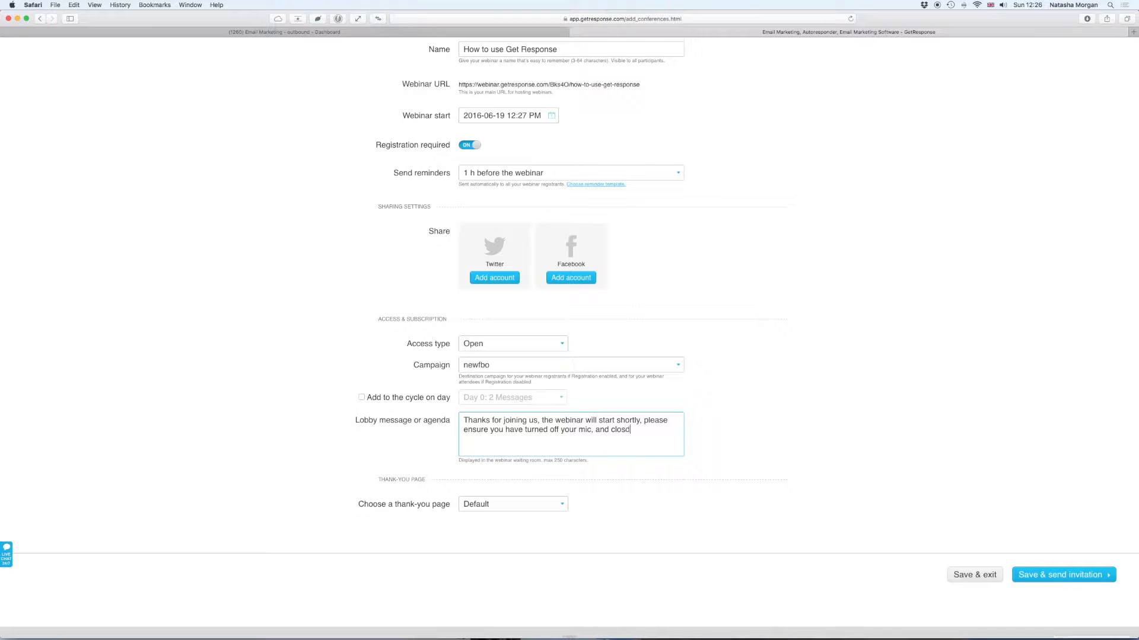
key("BackSpace")
type("ed all other internet tabs, so you can get the best of this ")
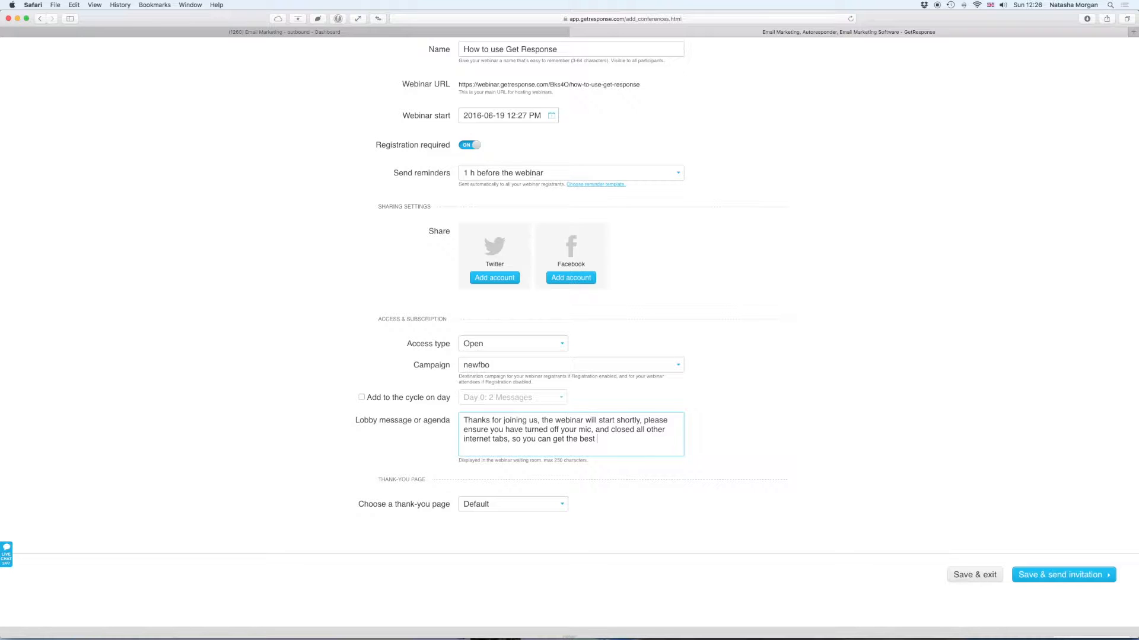
type("training.")
left_click(482, 505)
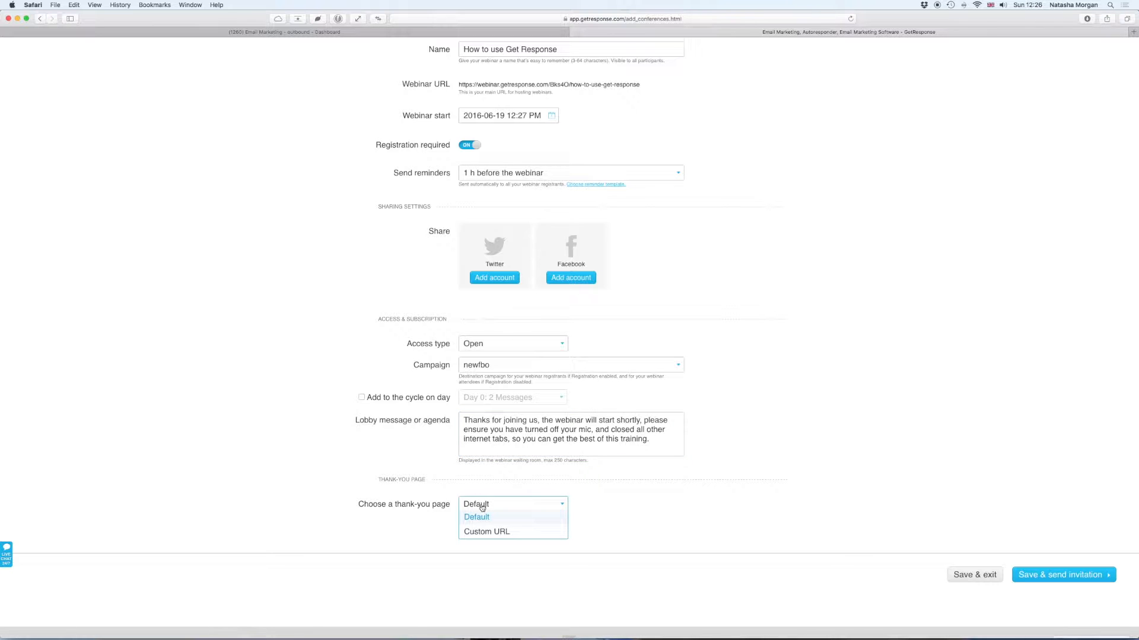
left_click(482, 507)
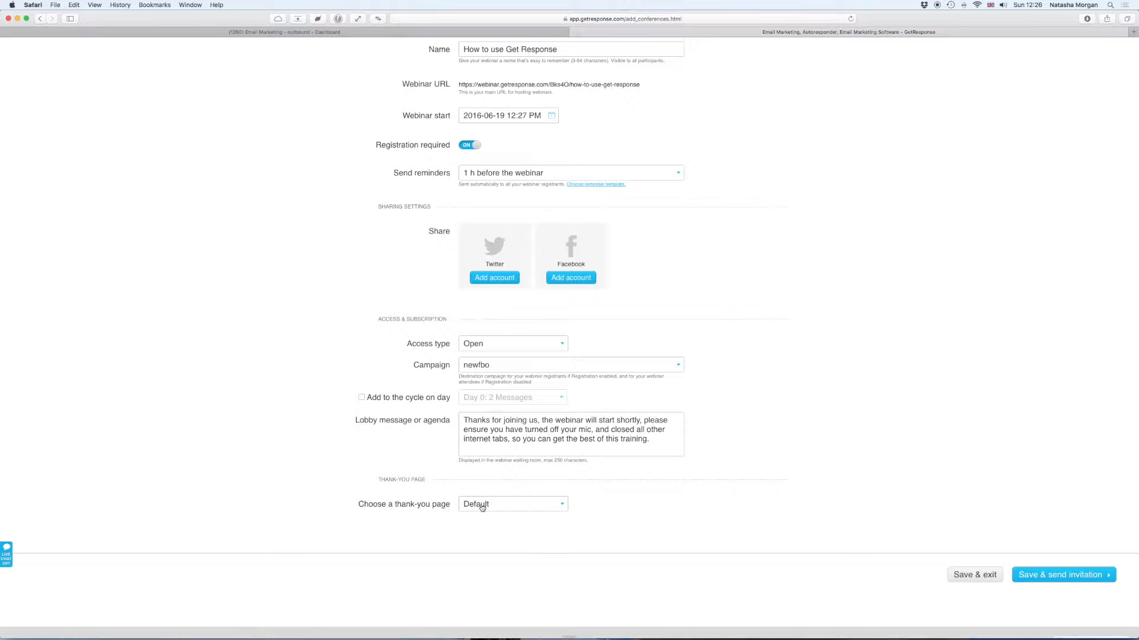
scroll(725, 504, "down", 1)
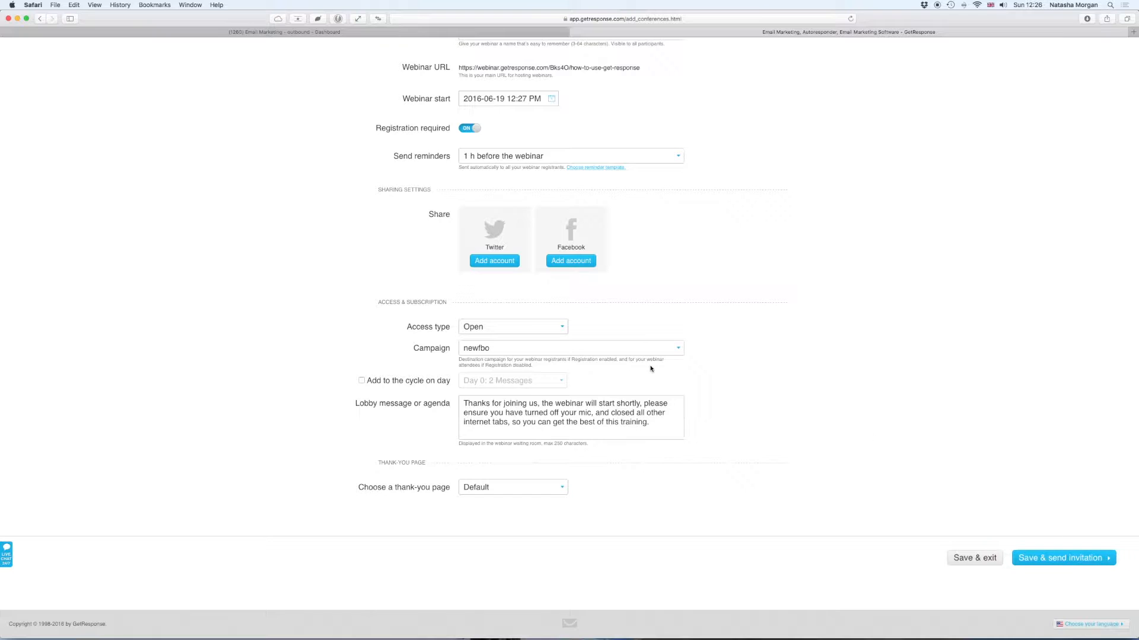
scroll(394, 233, "up", 3)
scroll(395, 233, "down", 3)
- Switch Registration required off, leaving newfbo as the webinar's campaign
left_click(617, 351)
scroll(620, 353, "up", 3)
scroll(676, 453, "down", 3)
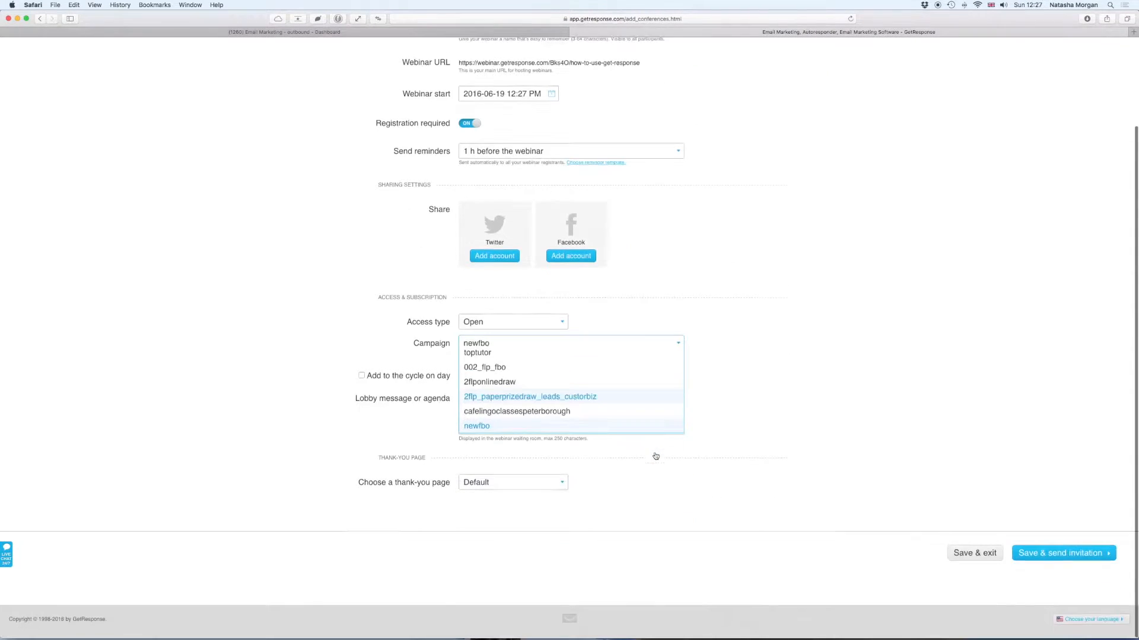
left_click(809, 341)
left_click(470, 129)
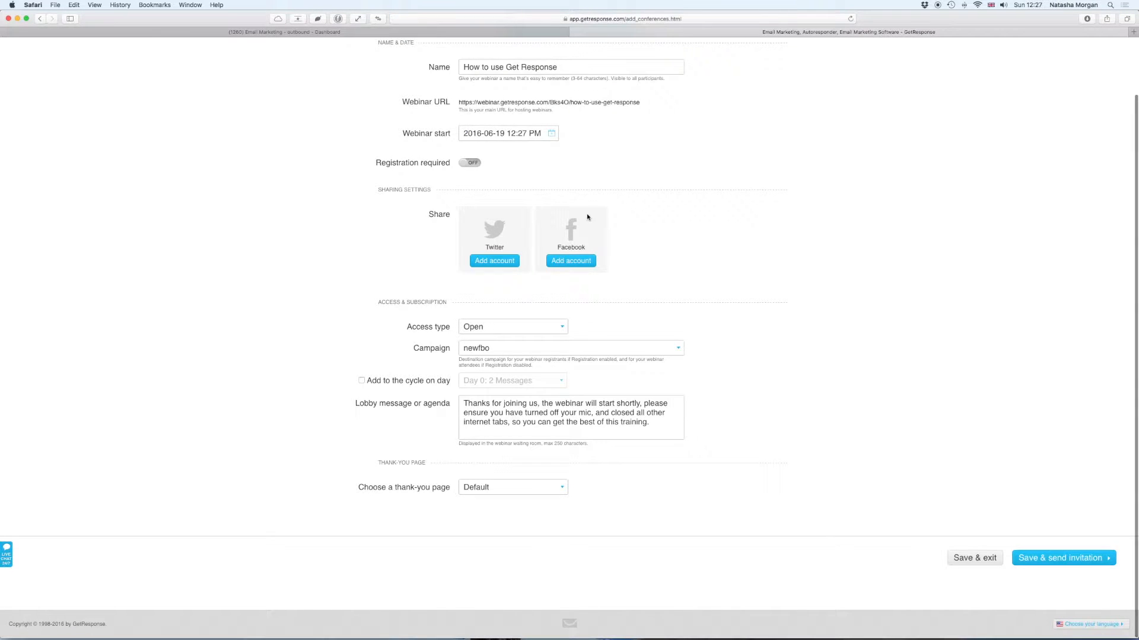
left_click(514, 354)
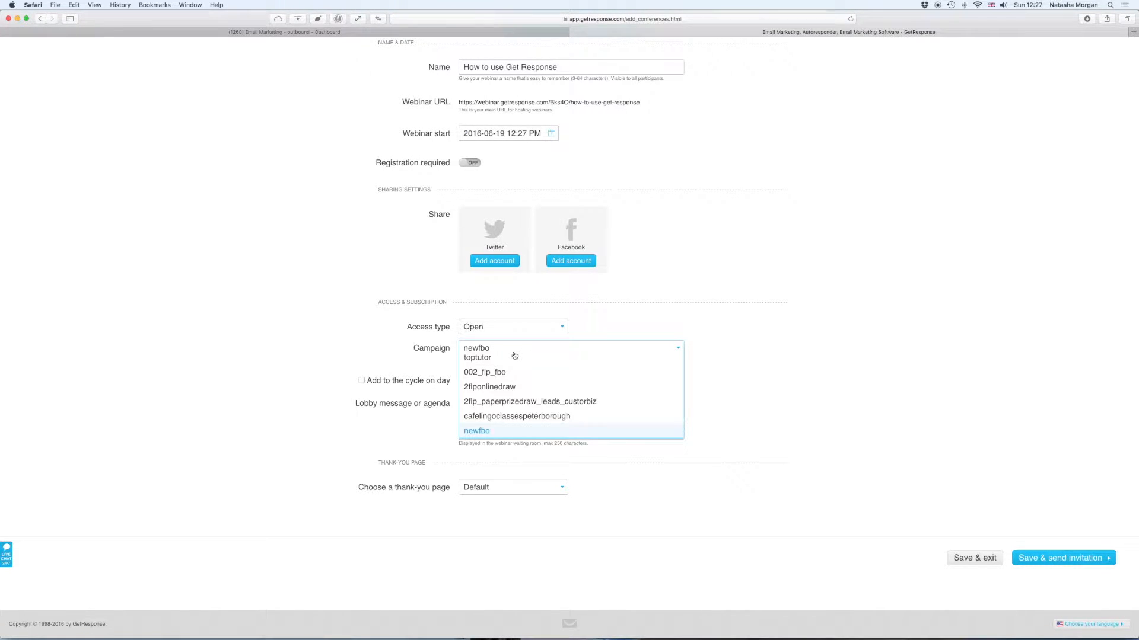
scroll(702, 414, "up", 2)
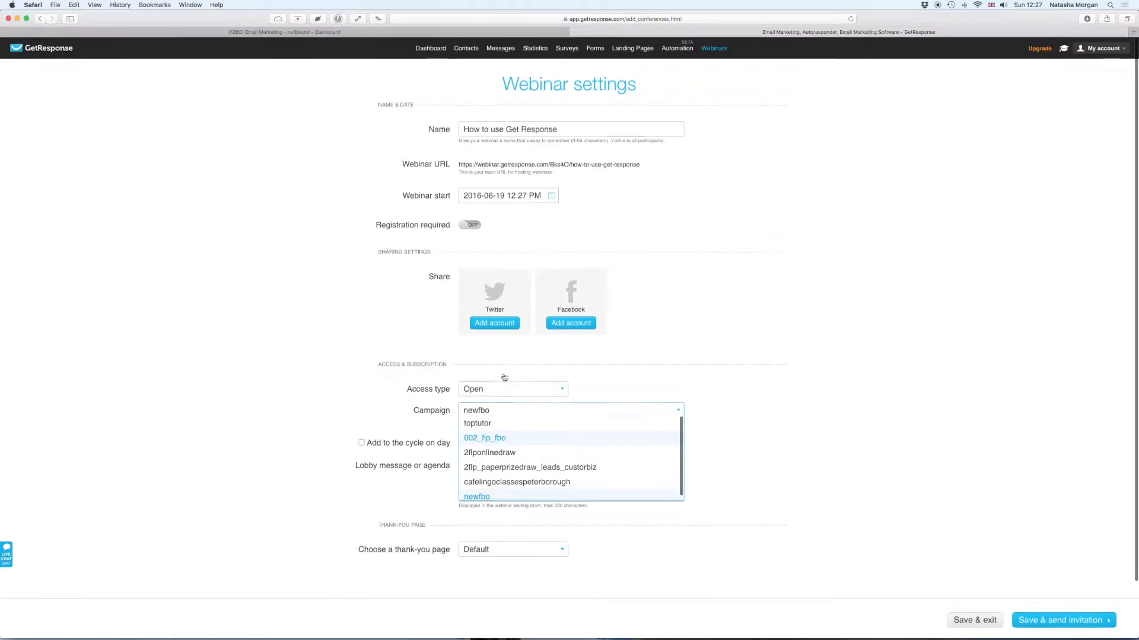
left_click(702, 414)
scroll(758, 390, "down", 2)
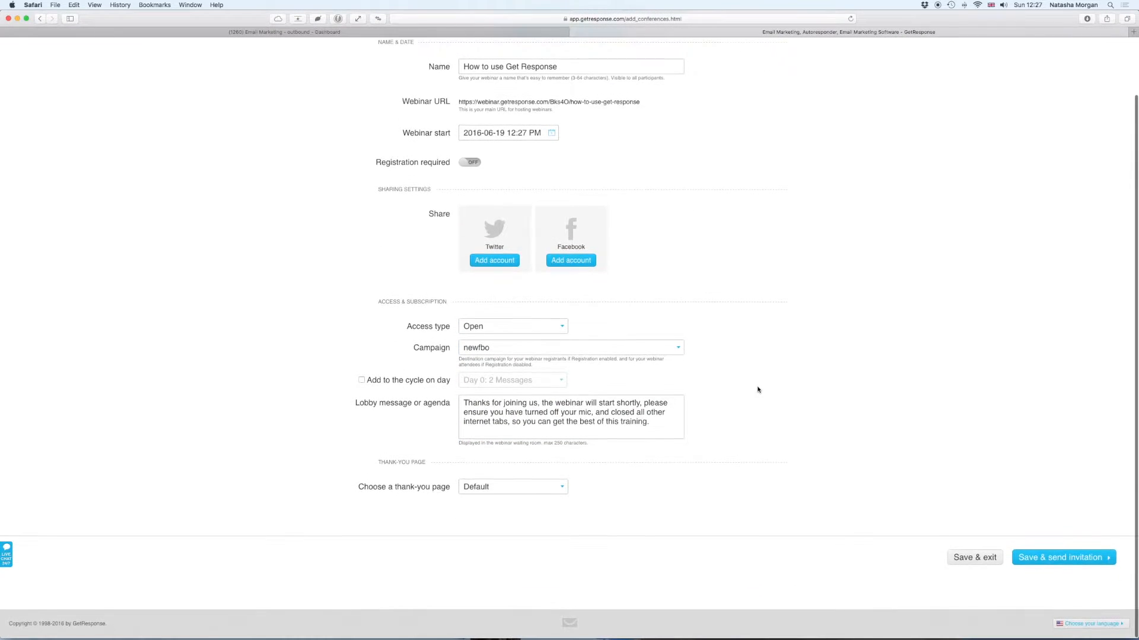
- Fix the expired start time to 12:30 PM and save the webinar settings
left_click(1087, 565)
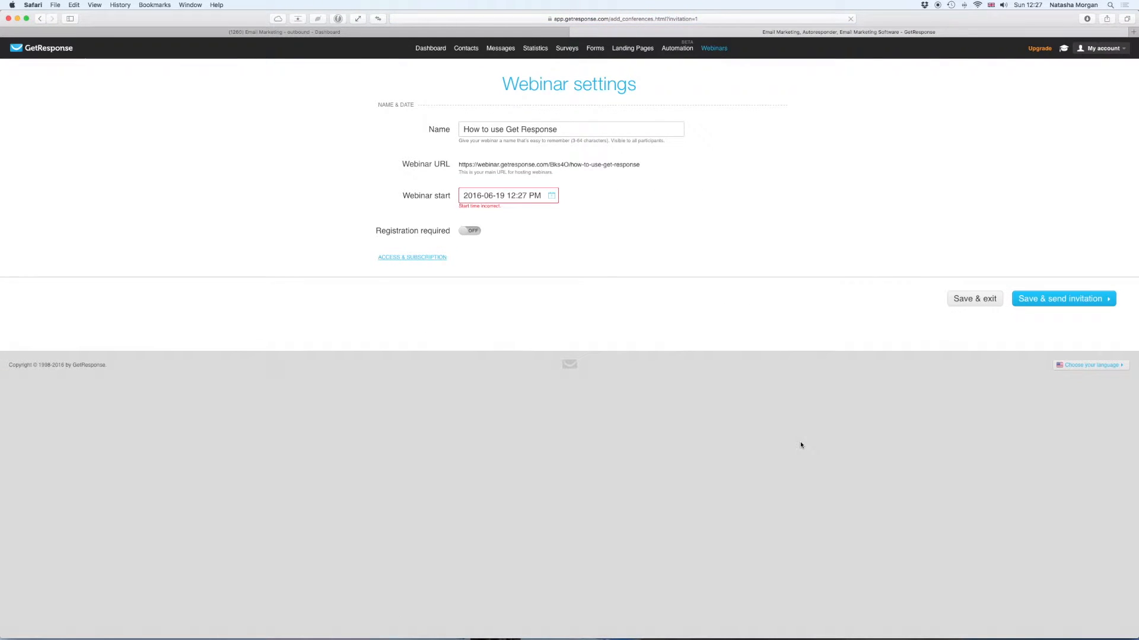
left_click(520, 195)
left_click(636, 249)
left_click(635, 249)
left_click(635, 249)
left_click(581, 317)
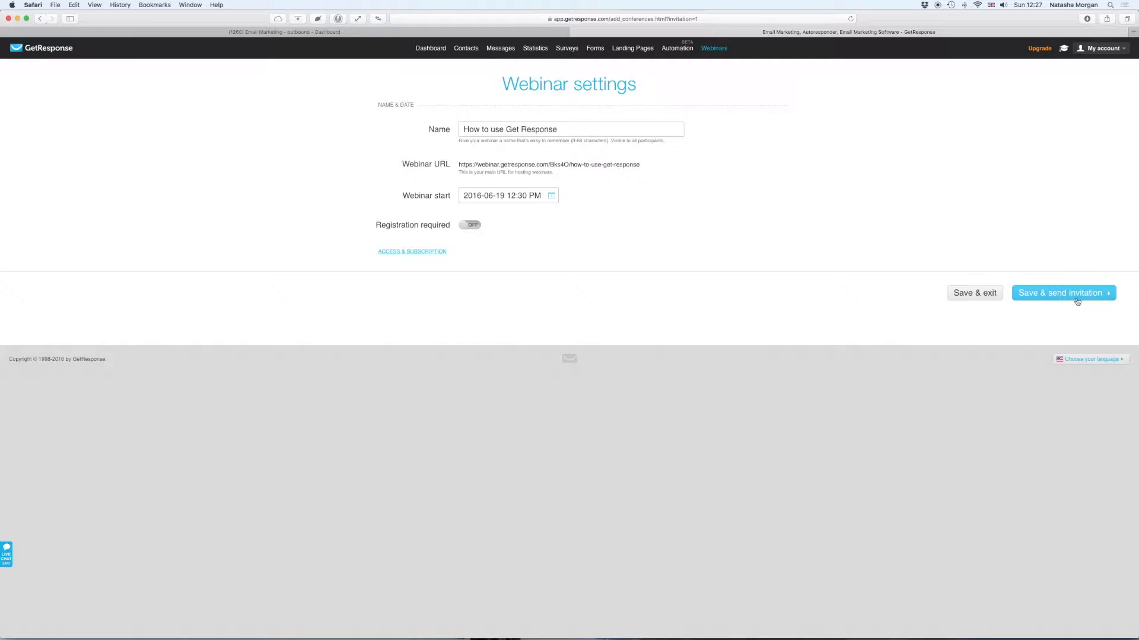
left_click(1074, 300)
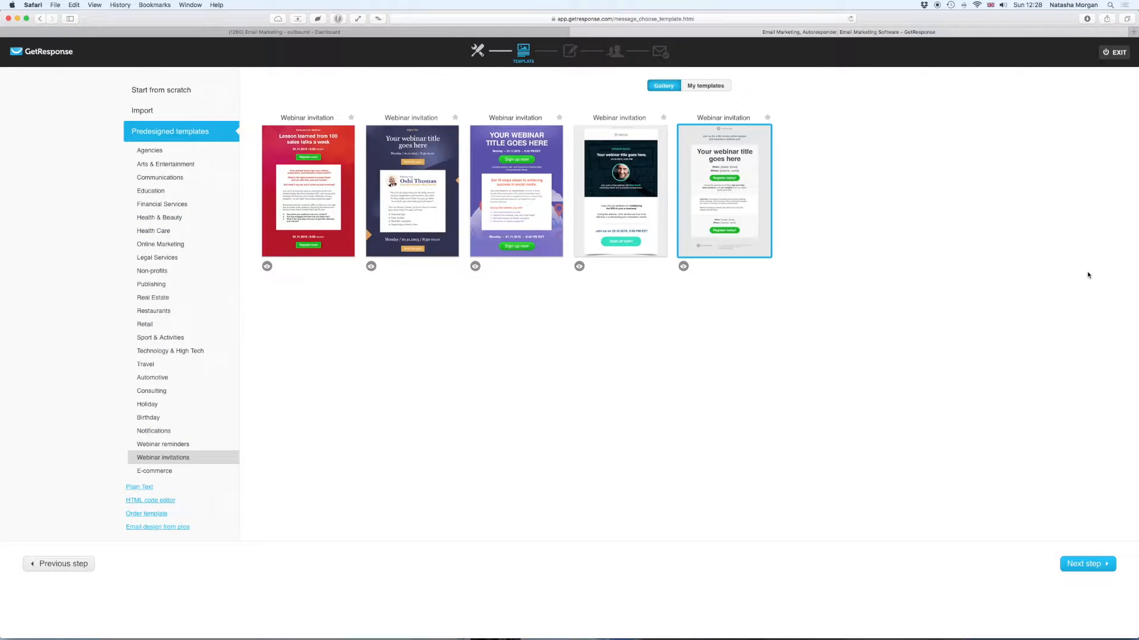
- Apply the purple webinar invitation template and select its 'Get 10 steps closer' heading
mouse_move(293, 142)
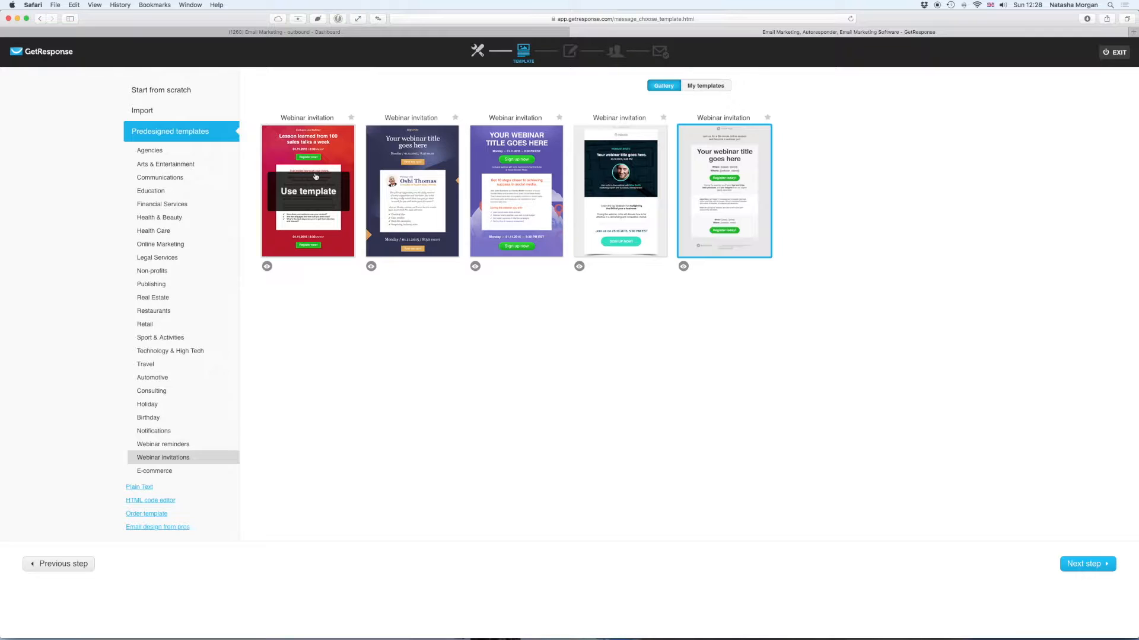
left_click(511, 191)
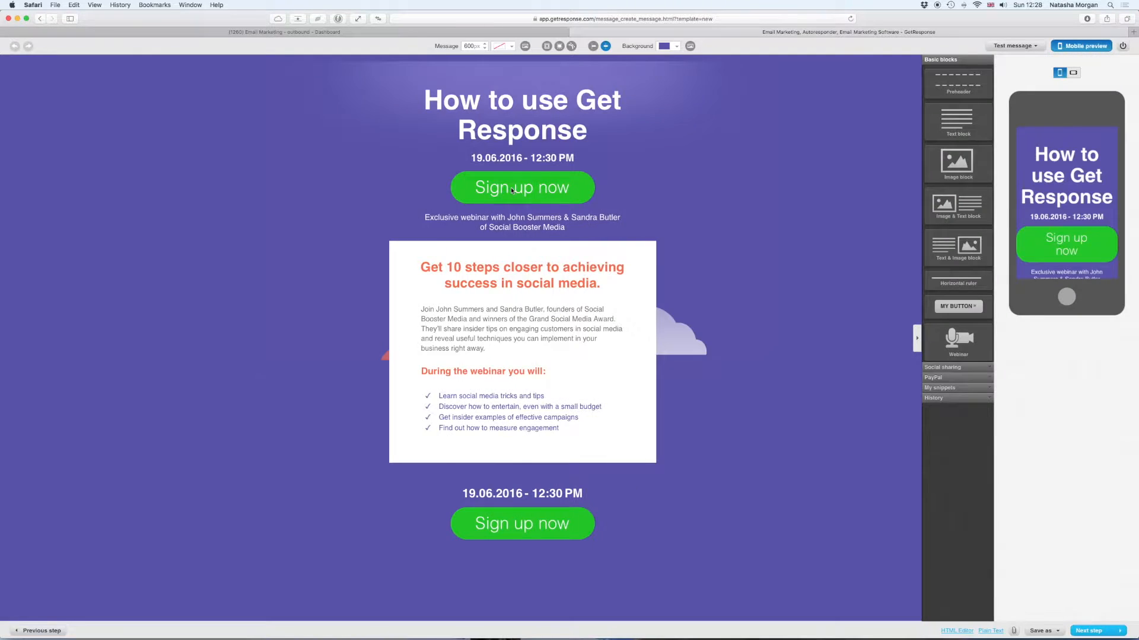
left_click(528, 117)
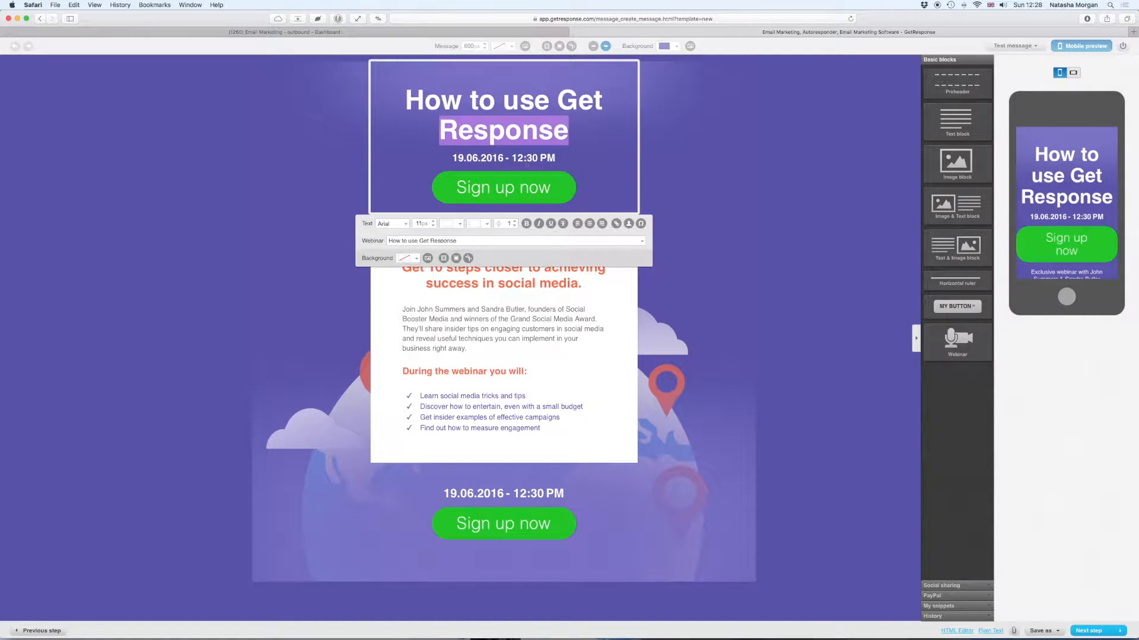
left_click(514, 307)
left_click(534, 256)
- Replace the heading with 'Learn the basics of Get Response to start marketing to your prospects', split over two lines
left_click(539, 284)
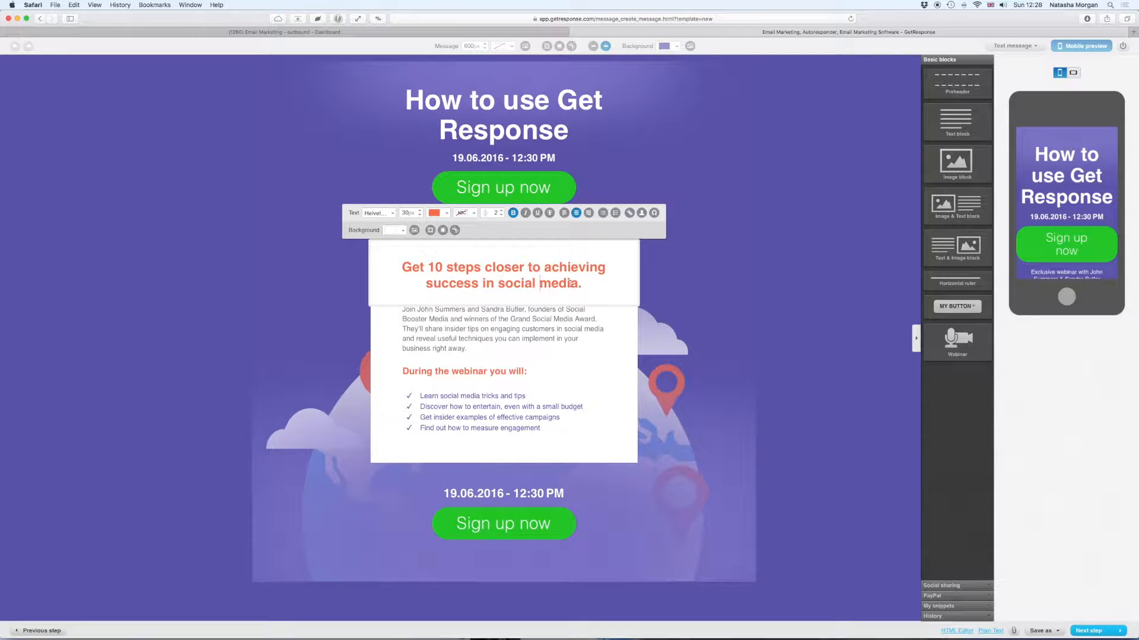
left_click_drag(578, 284, 402, 274)
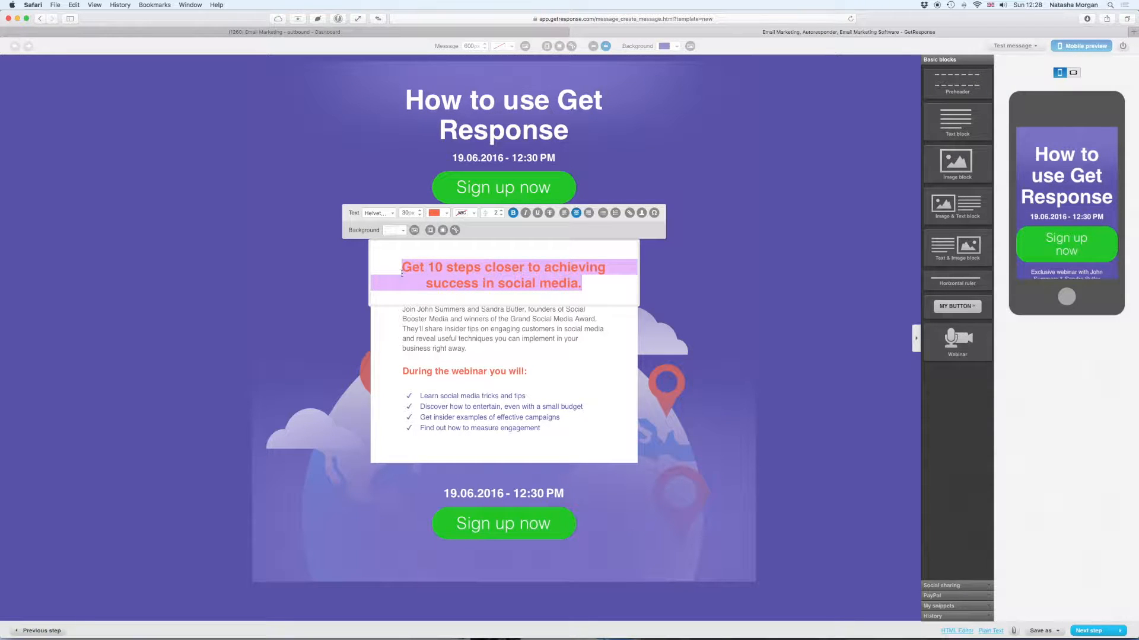
key("BackSpace")
type("Learn th ebas")
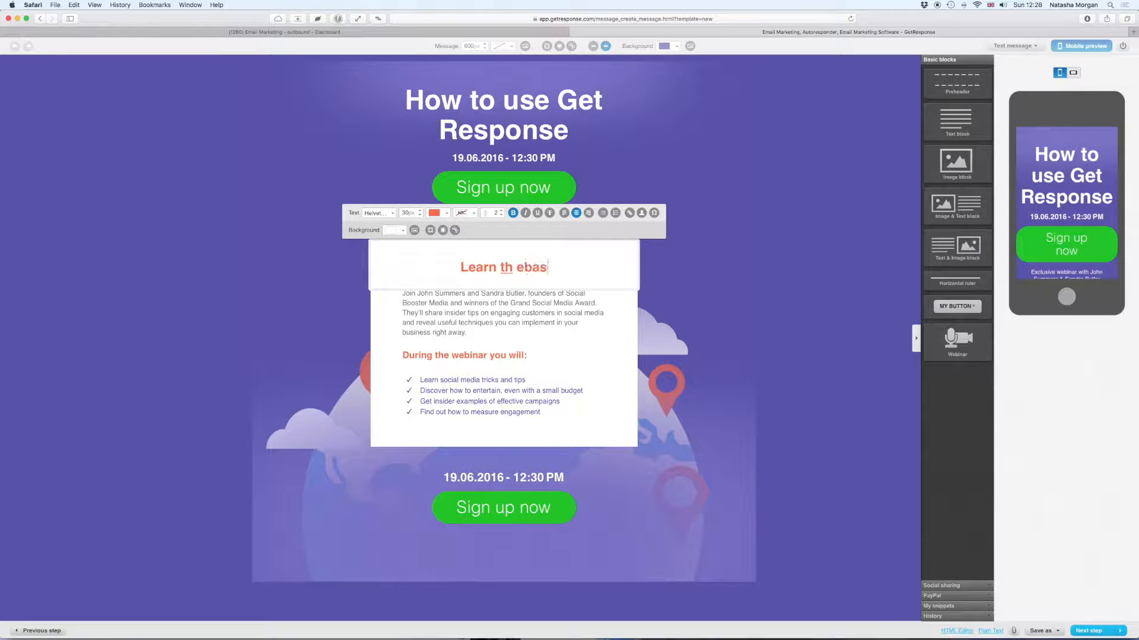
key("BackSpace")
key("BackSpace")
key("BackSpace")
key("BackSpace")
key("BackSpace")
type("e basics o")
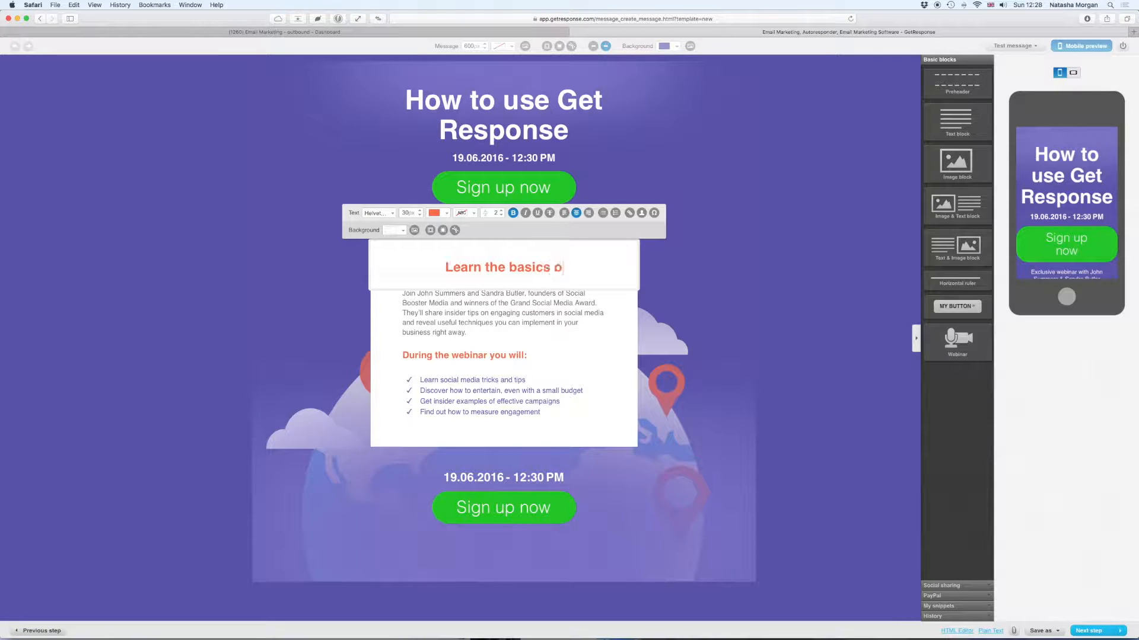
type("f Get Respone to")
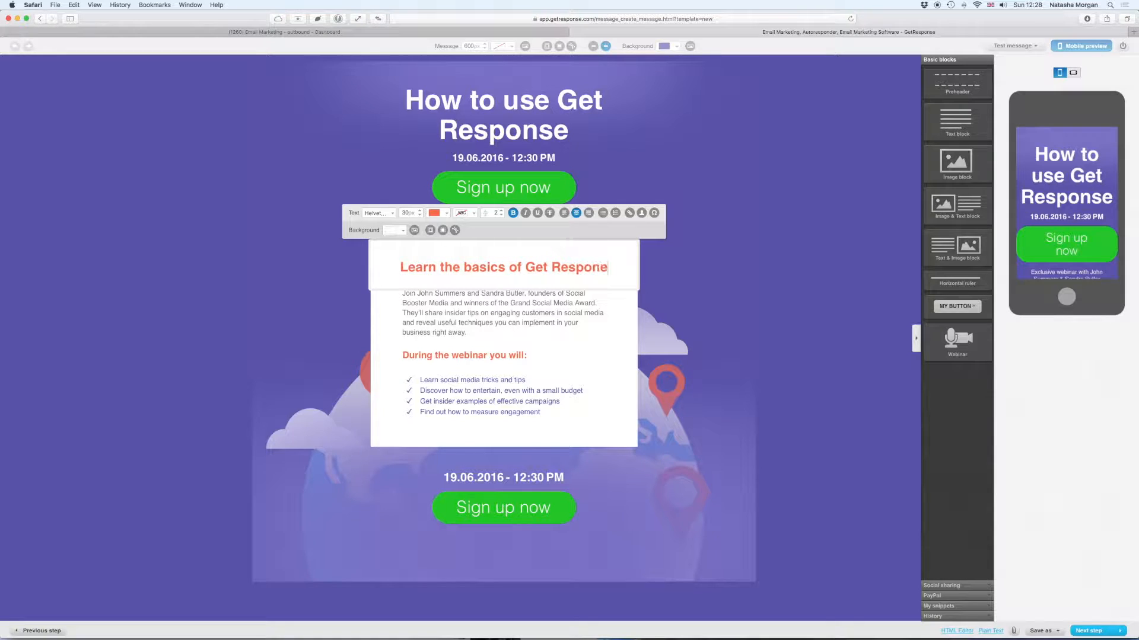
key("BackSpace")
key("BackSpace")
key("BackSpace")
key("BackSpace")
type("se to")
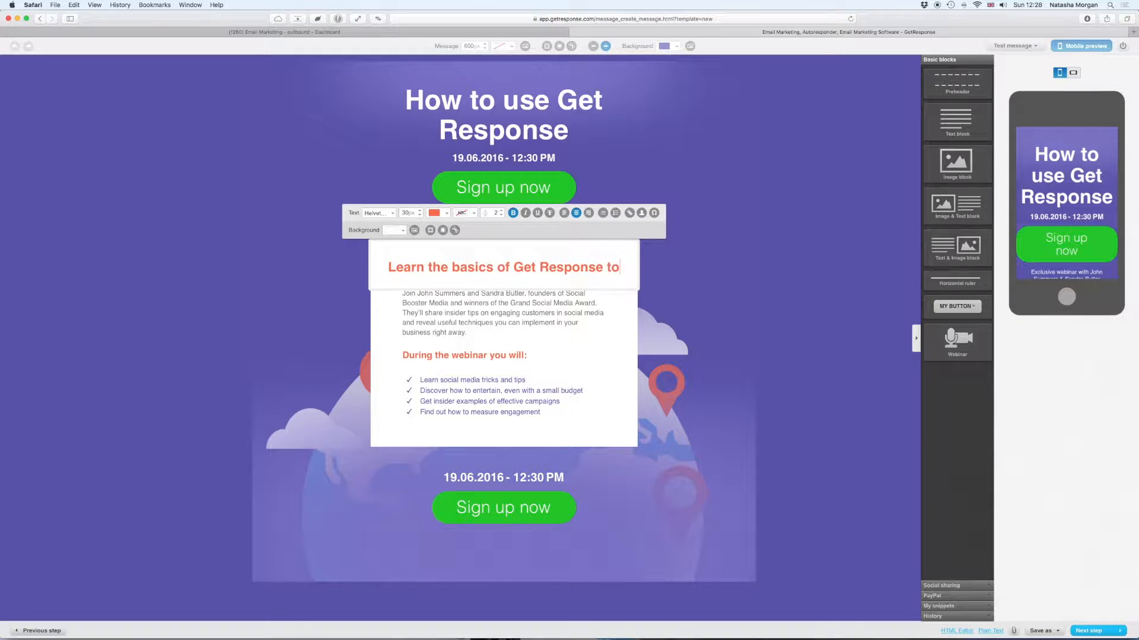
type(" start marketi")
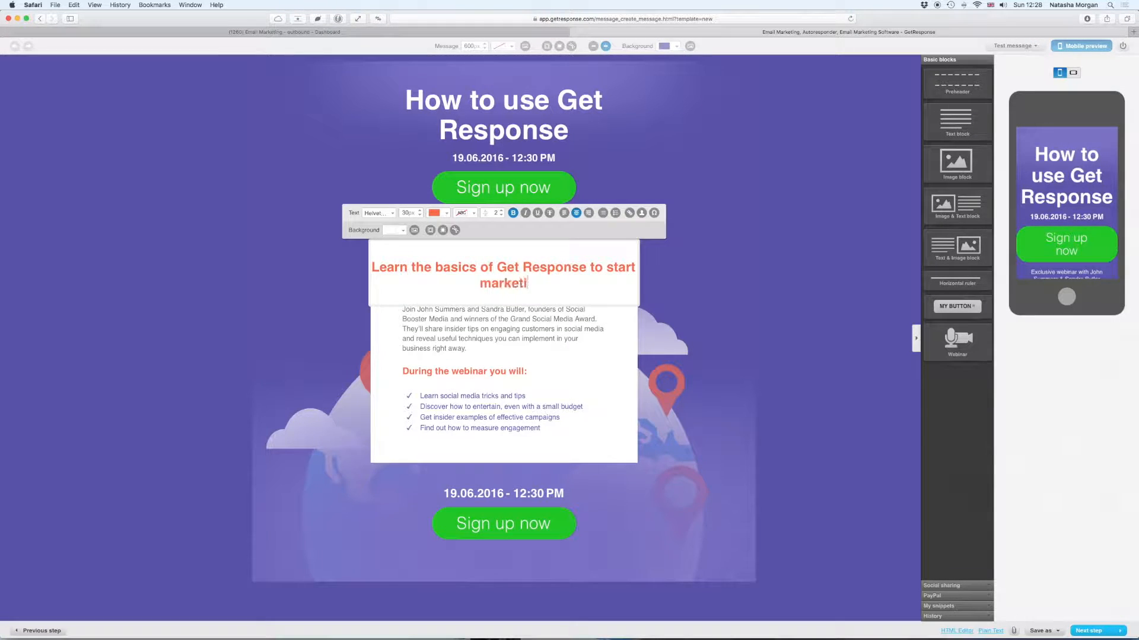
type("ng to your prospects")
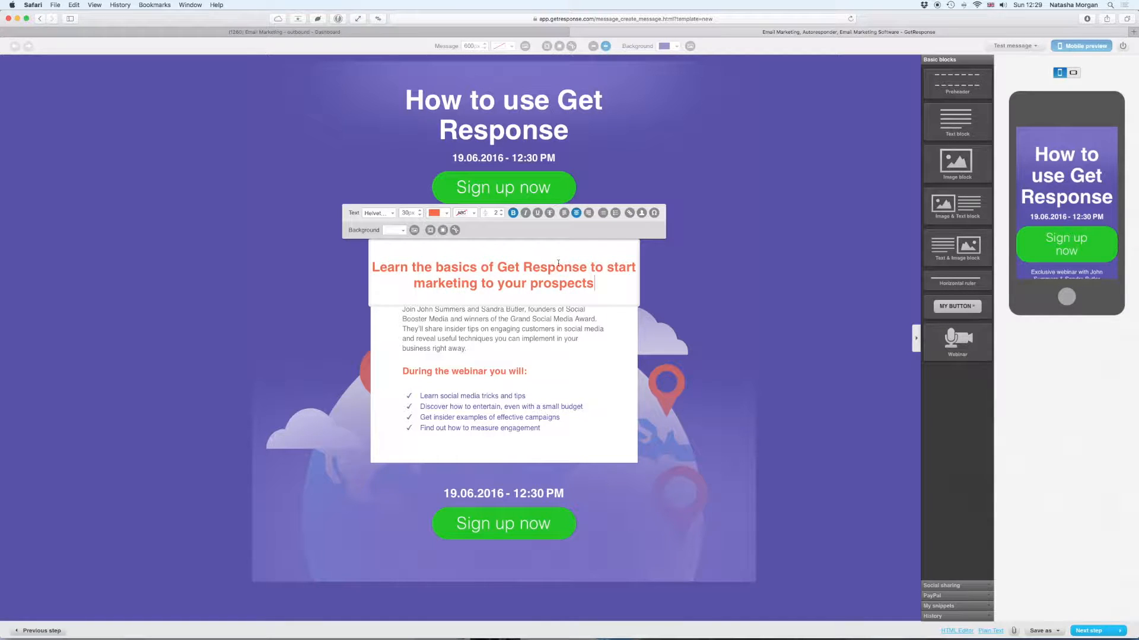
left_click(590, 267)
key("shift+Return")
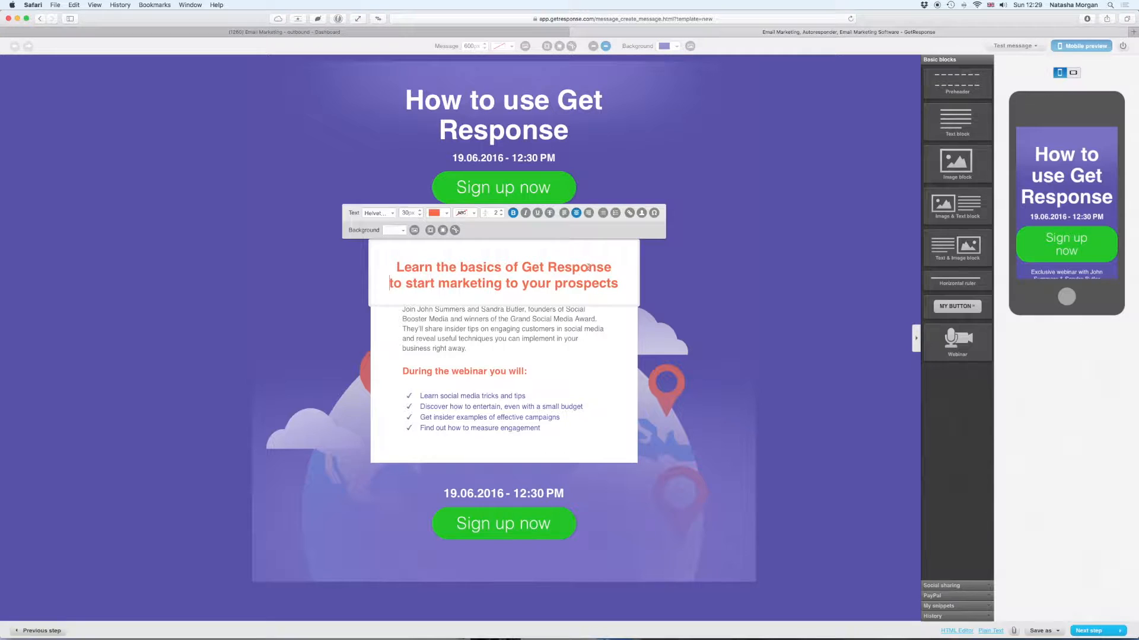
- Rewrite the intro paragraph to describe the presenter sharing great marketing software for customers
left_click(475, 340)
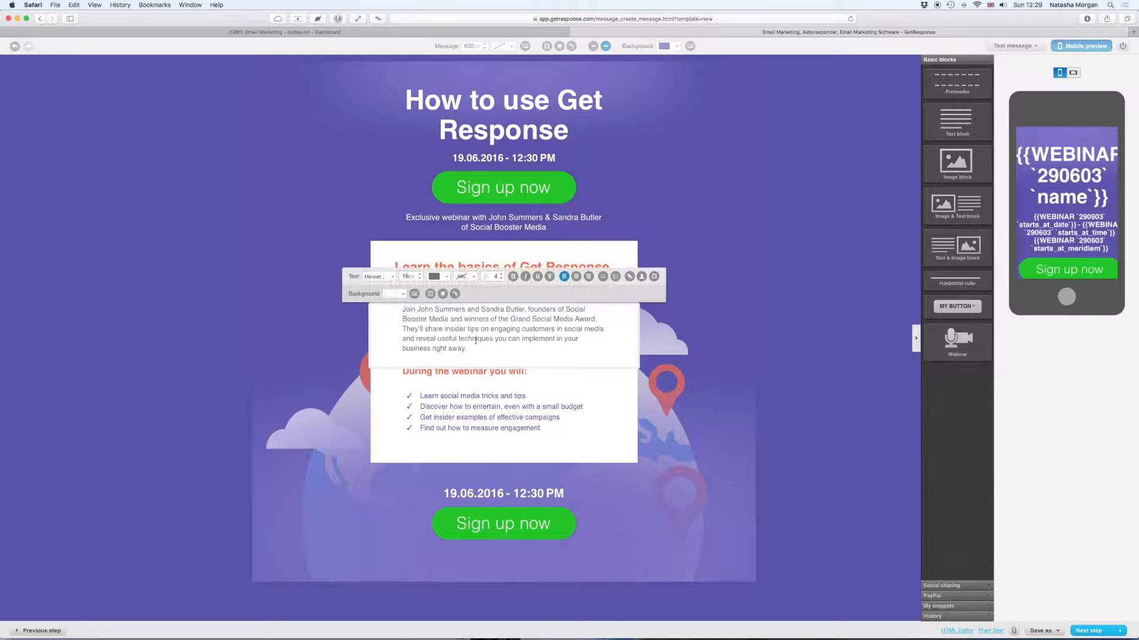
left_click_drag(466, 349, 404, 310)
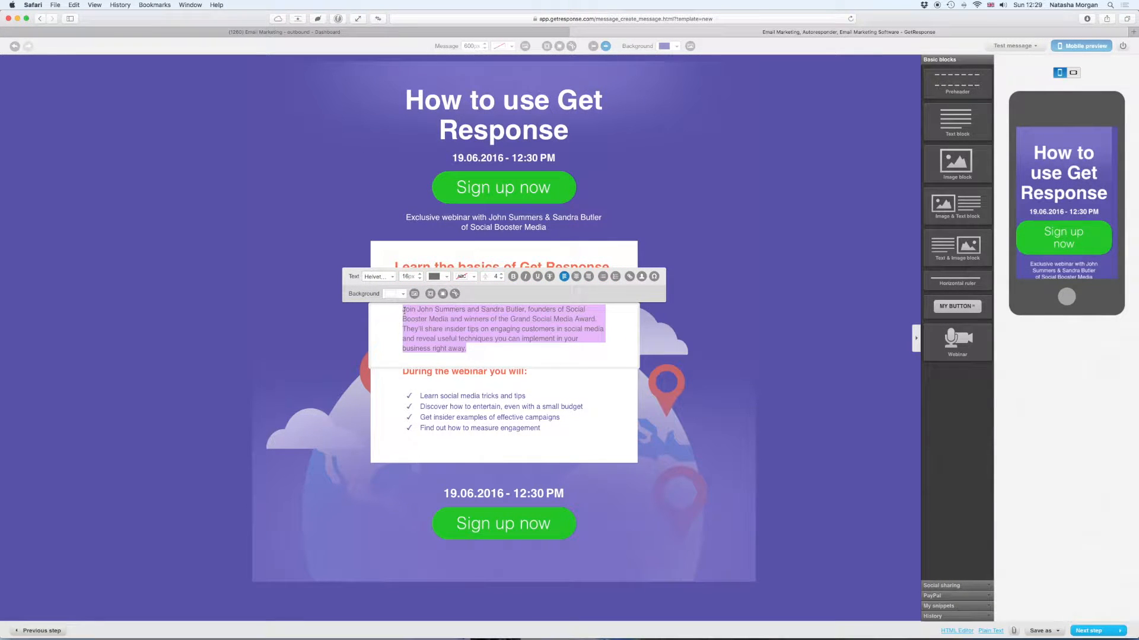
type("Join Natas")
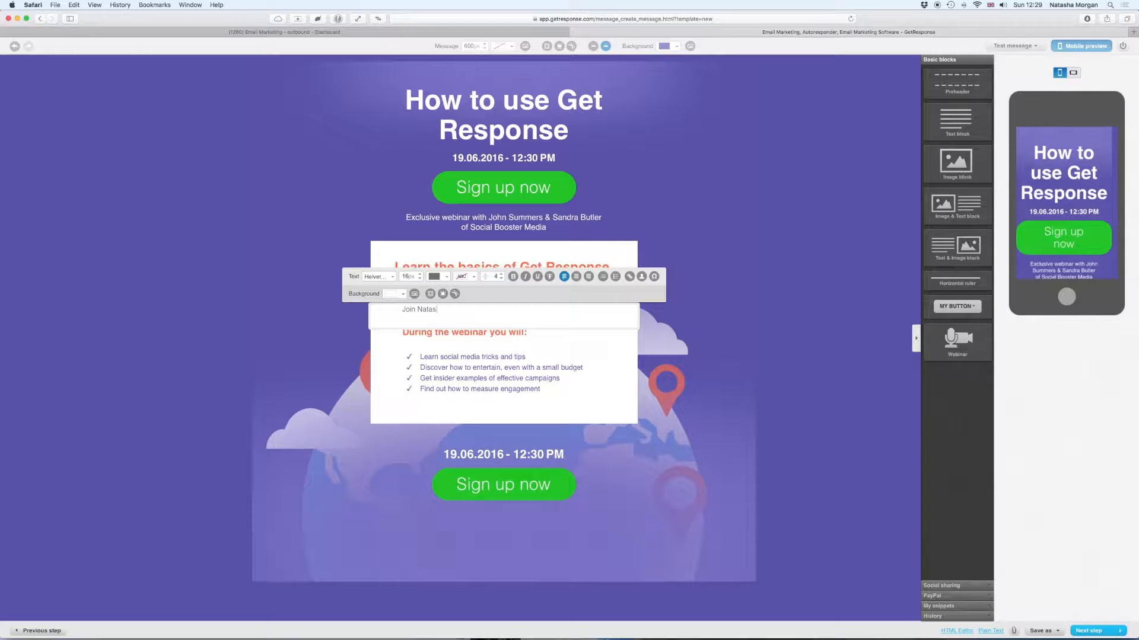
type("ha as she shares with you some great software to use to ")
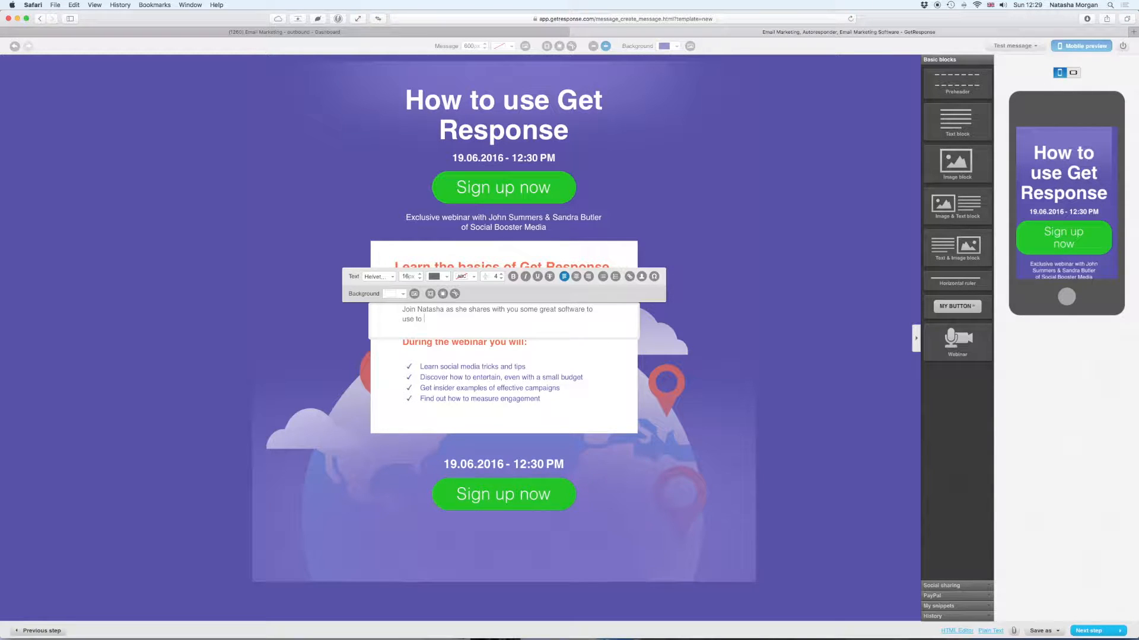
type("market to your customer")
type("s and u")
type("siness prosp")
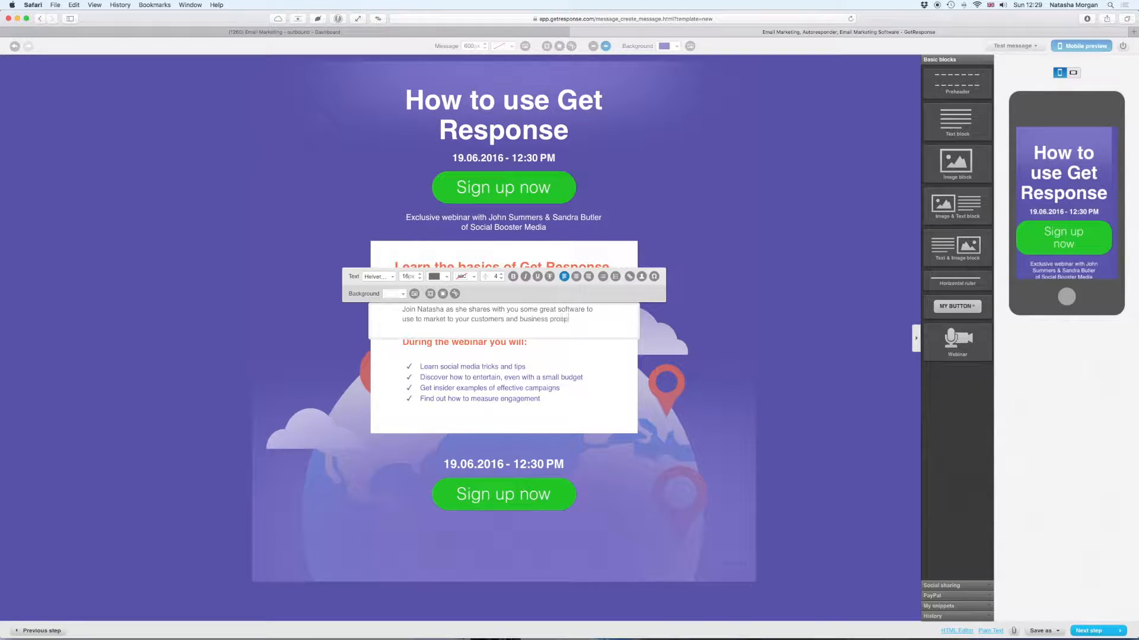
type("ects.")
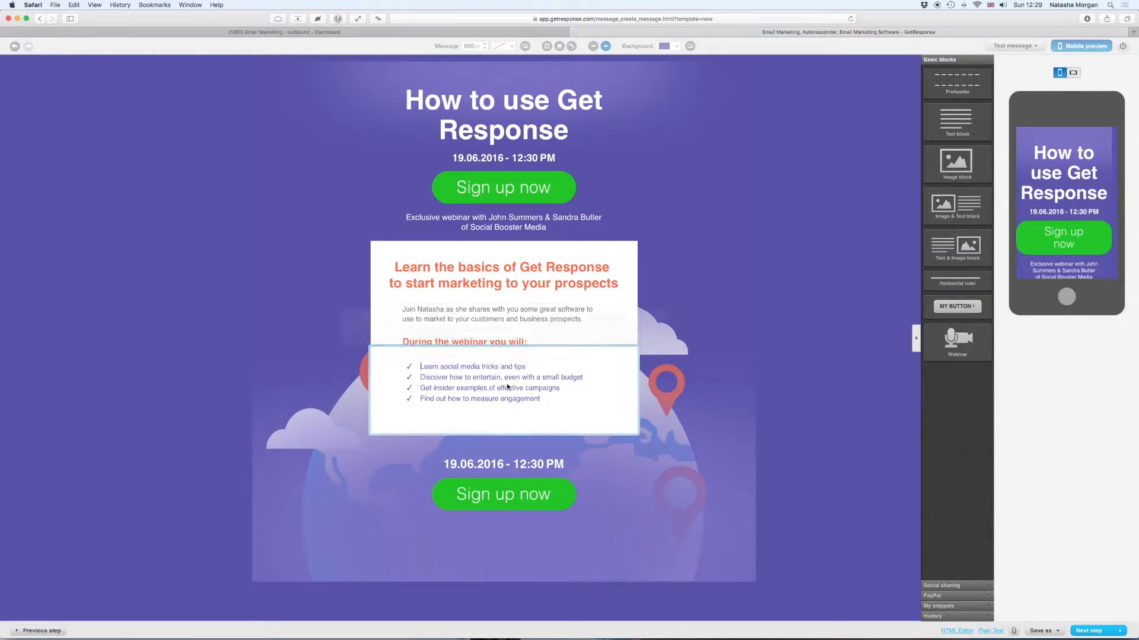
left_click(532, 398)
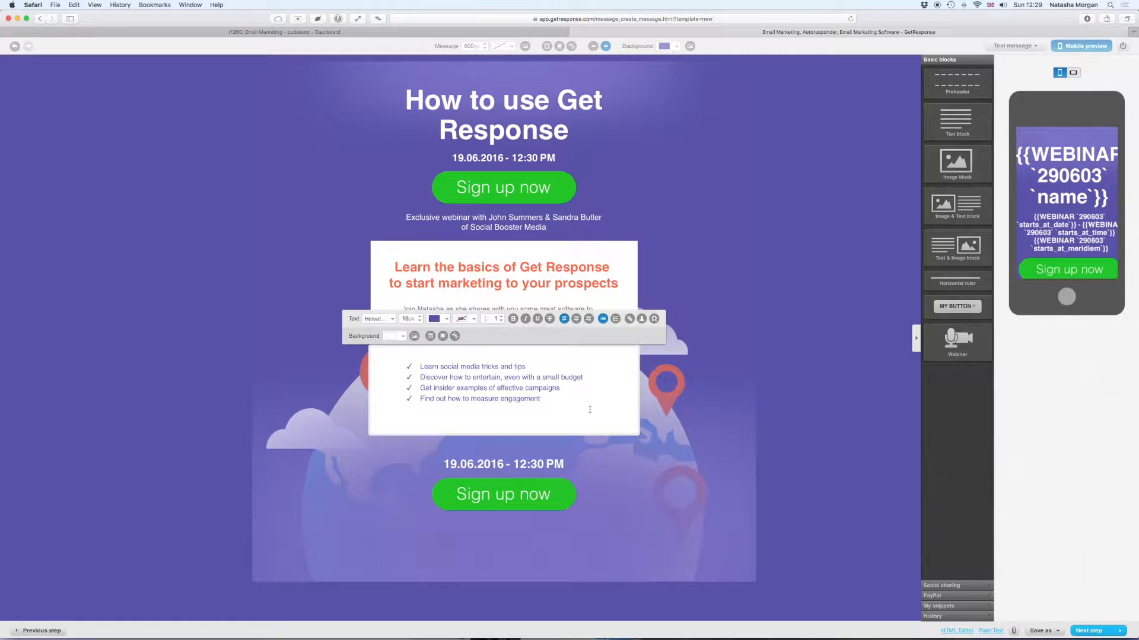
- Change 'entertain' to 'educate' in the webinar checklist
double_click(484, 378)
type("educate")
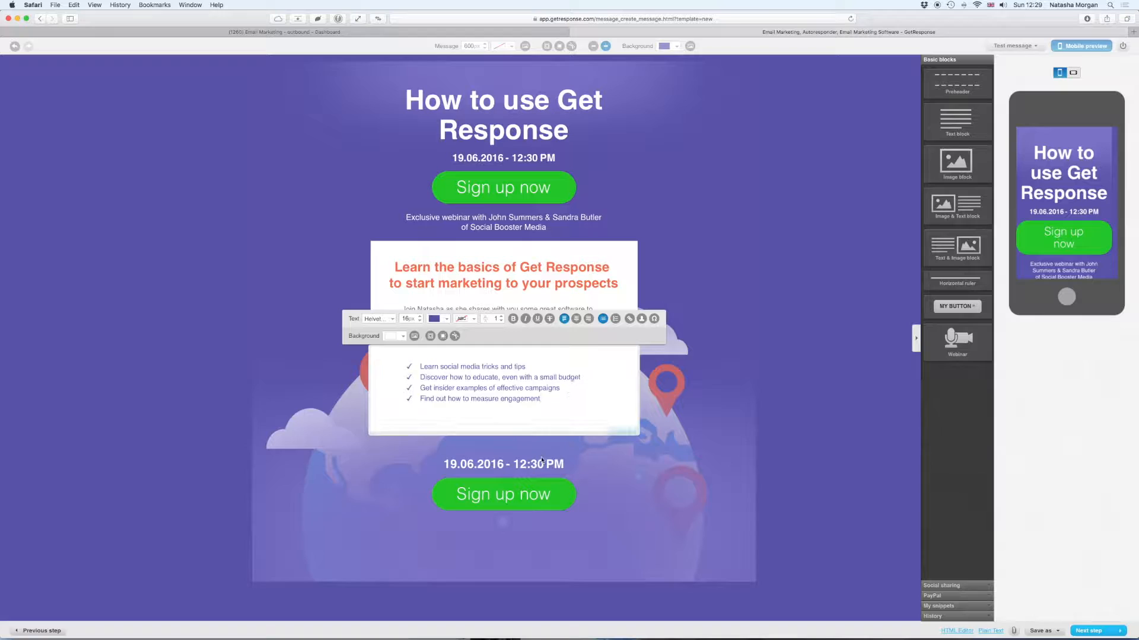
left_click(735, 428)
- Save the invitation email as a draft and continue to the Recipients step
scroll(738, 430, "down", 3)
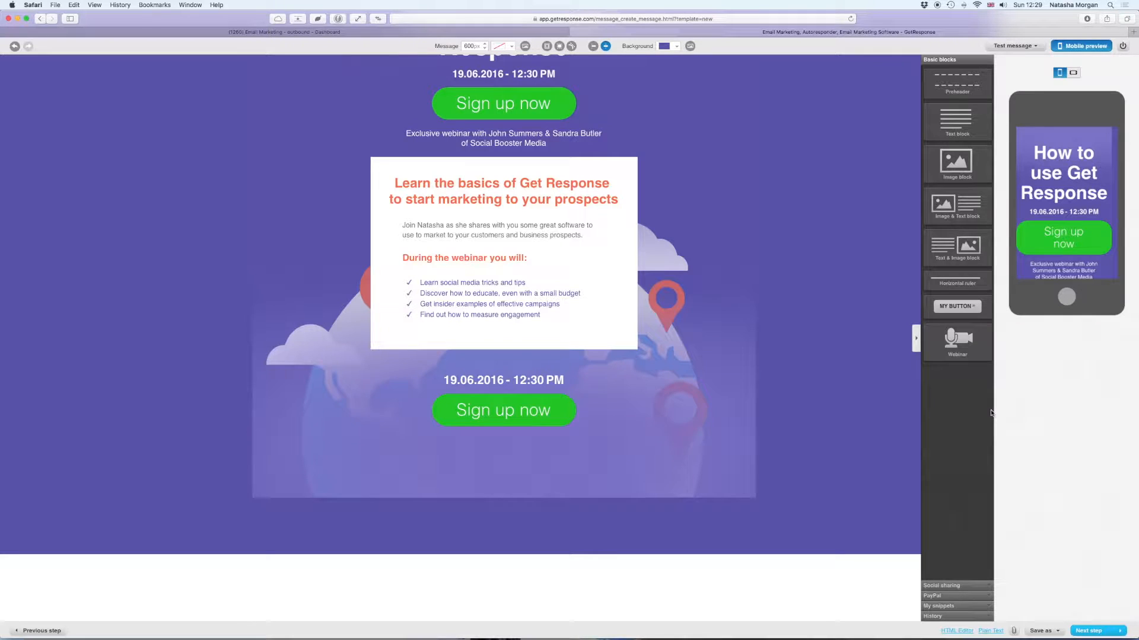
scroll(1012, 418, "up", 3)
left_click(1043, 630)
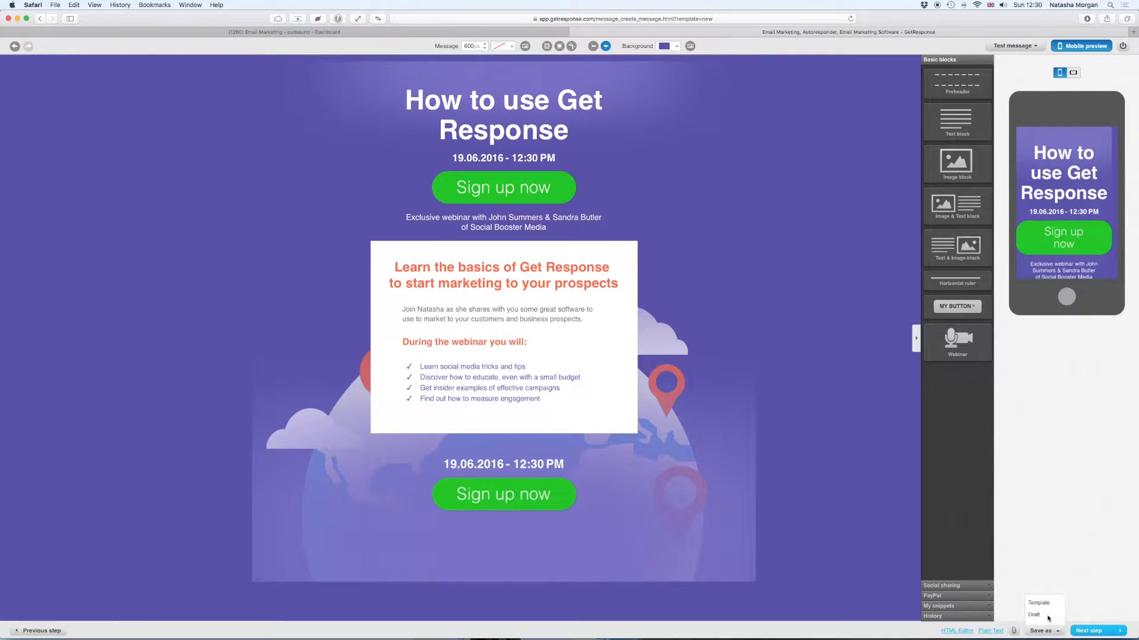
left_click(1034, 616)
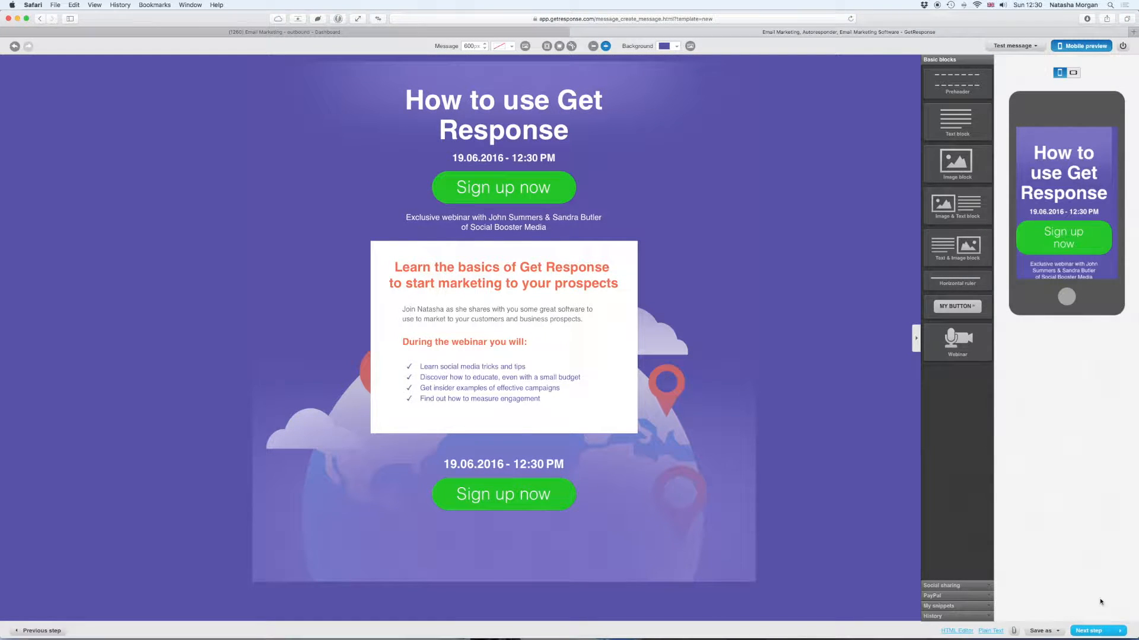
left_click(1094, 631)
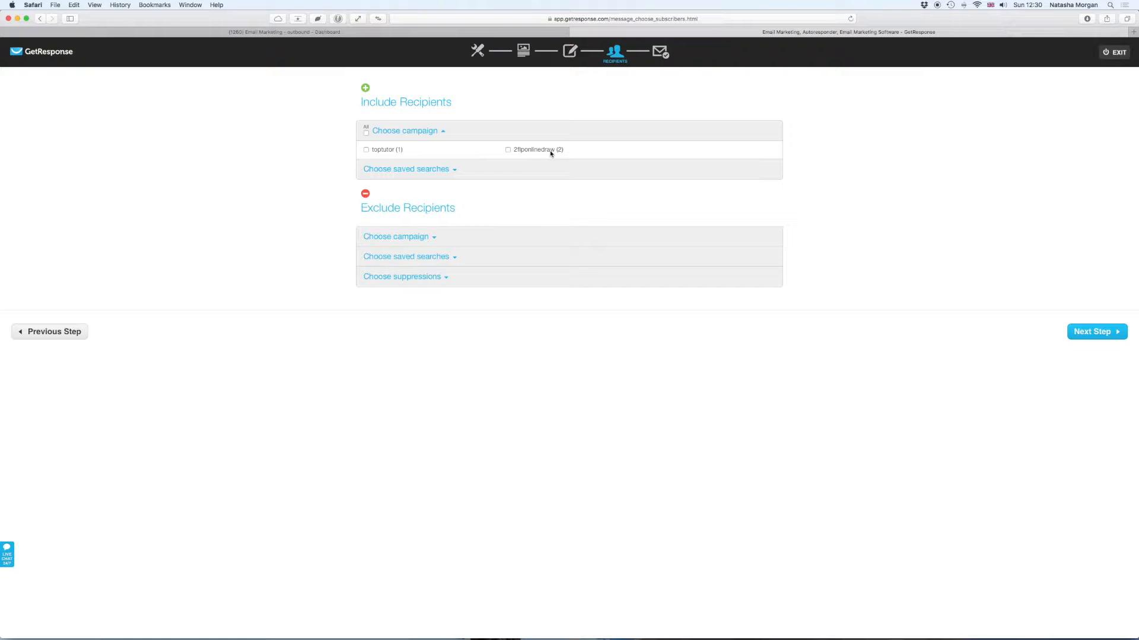
- Check the saved searches, campaign and suppression recipient options, then proceed to the message summary
left_click(453, 172)
left_click(453, 172)
left_click(429, 239)
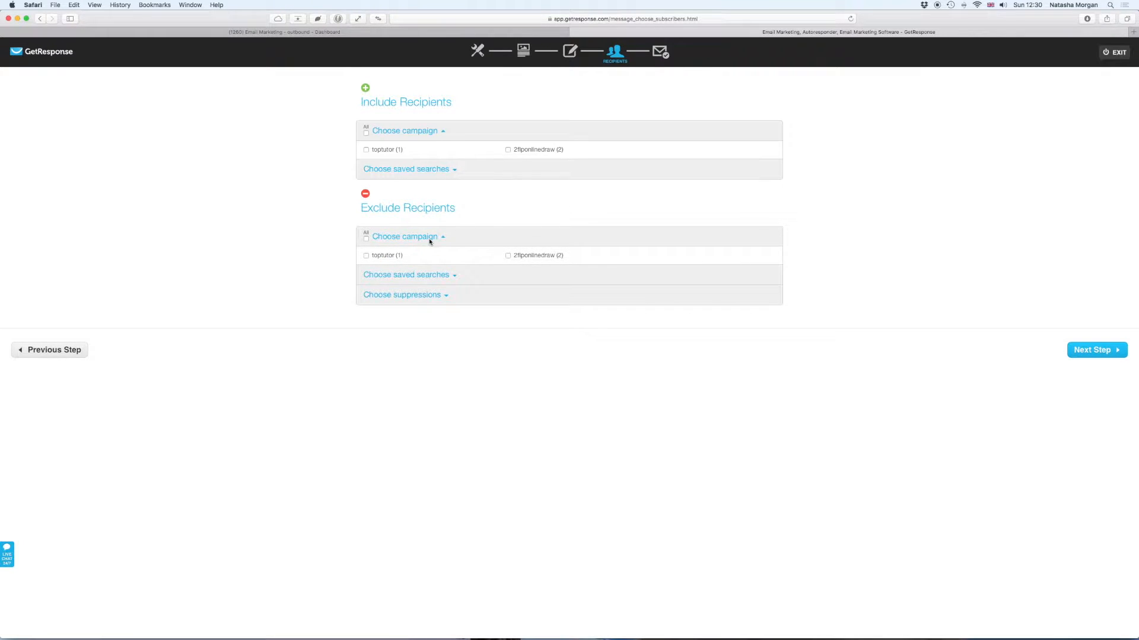
left_click(433, 277)
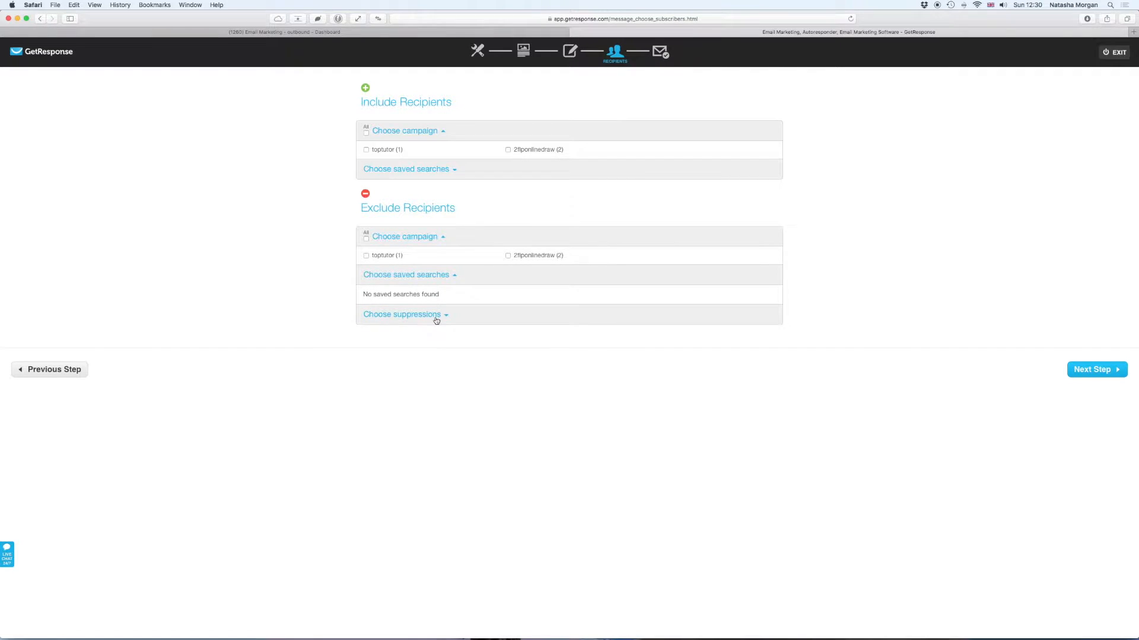
left_click(436, 317)
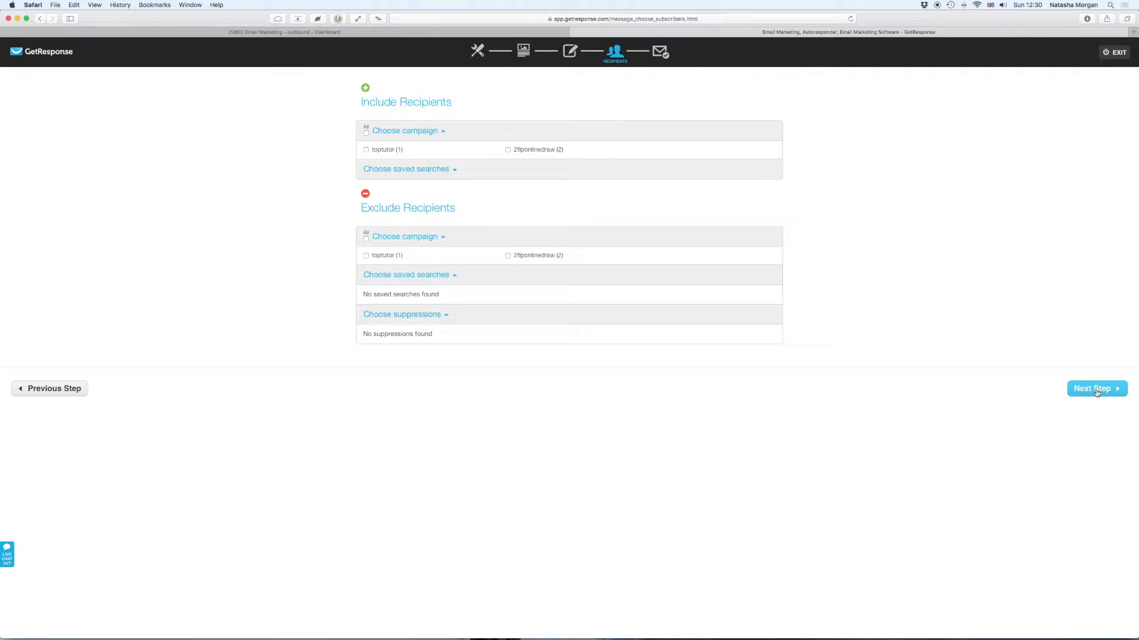
left_click(1096, 390)
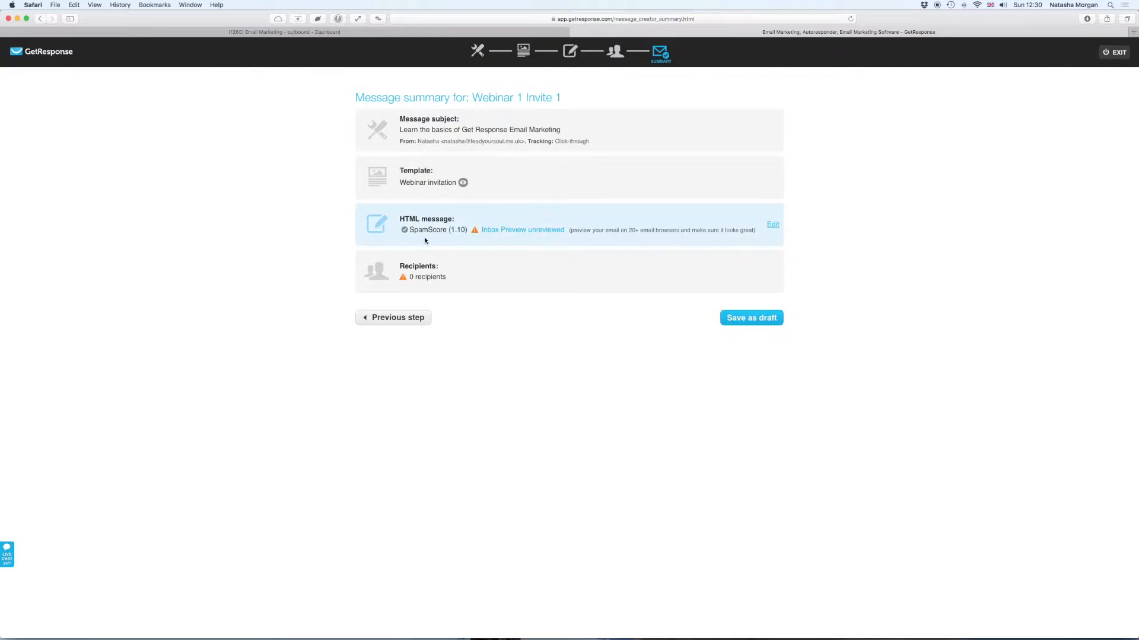
- Open Inbox Preview and scroll through the invitation's web, desktop and mobile client renderings
left_click(532, 234)
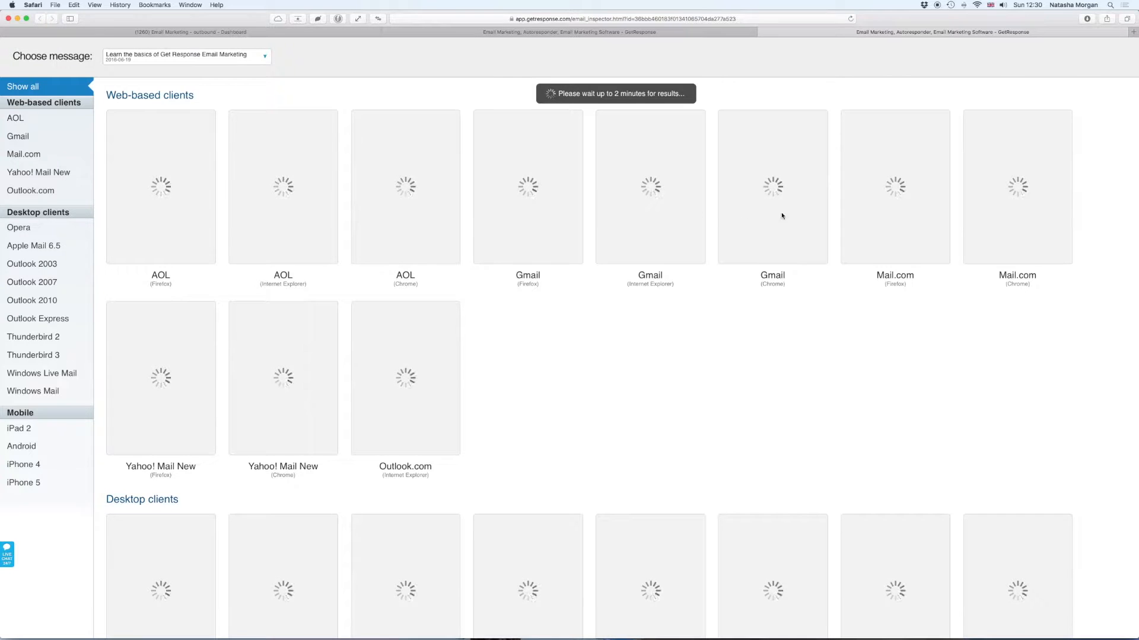
scroll(846, 317, "down", 10)
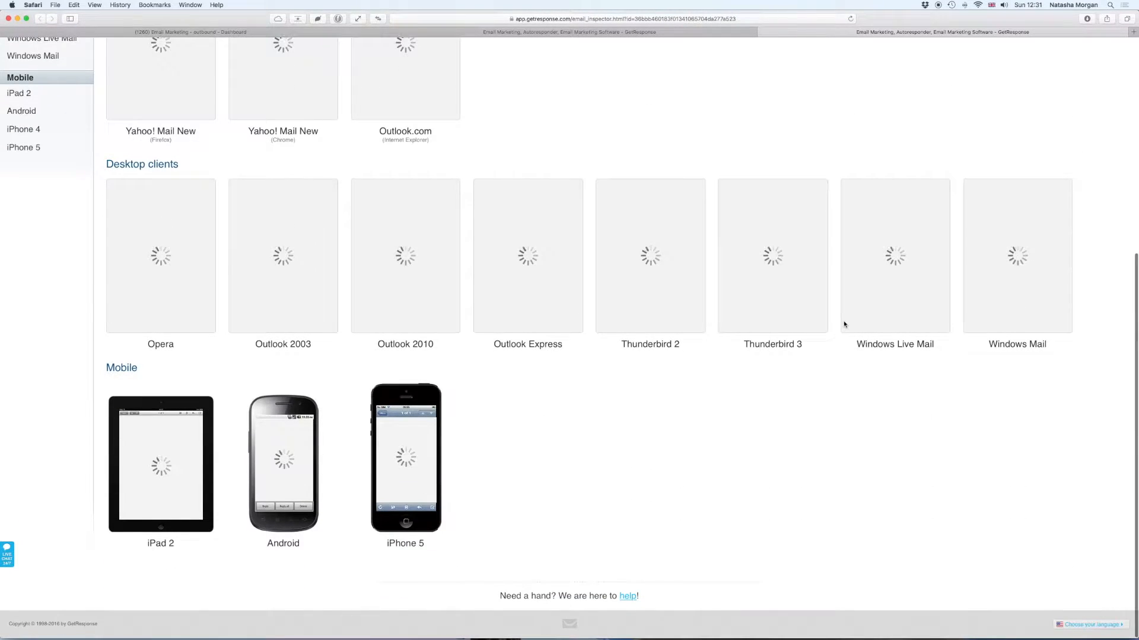
scroll(844, 325, "up", 10)
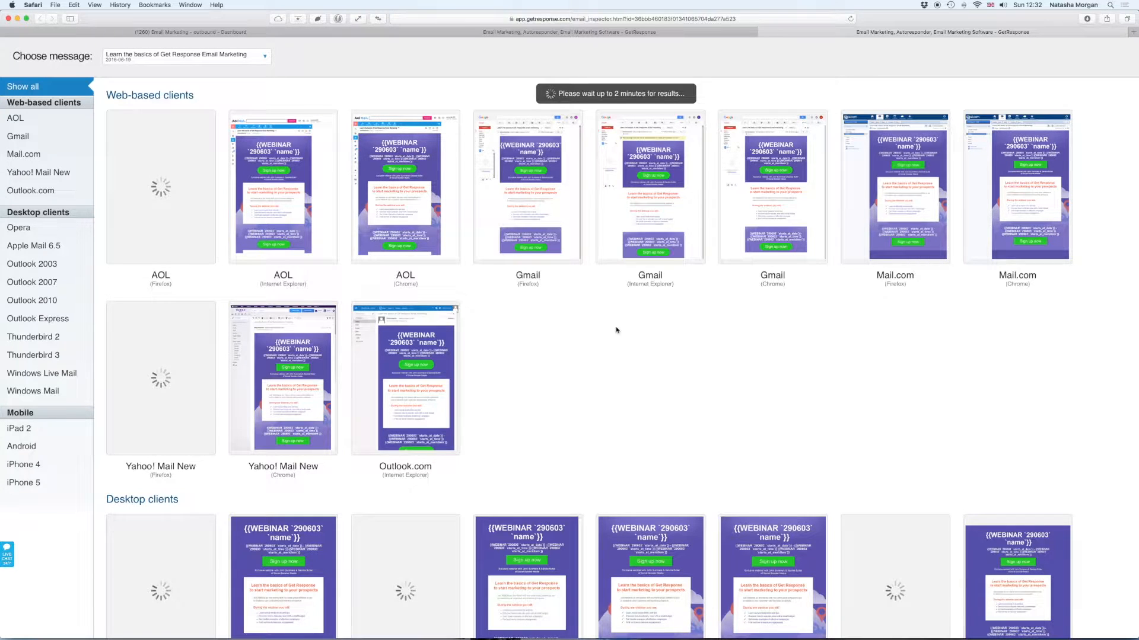
scroll(615, 336, "down", 5)
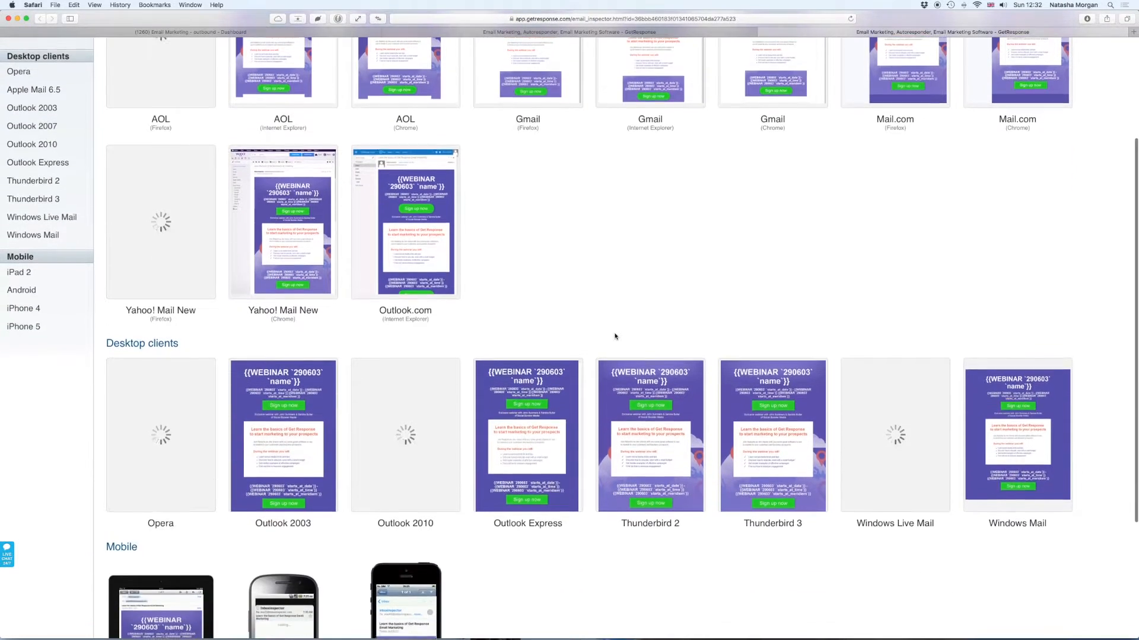
scroll(615, 337, "down", 5)
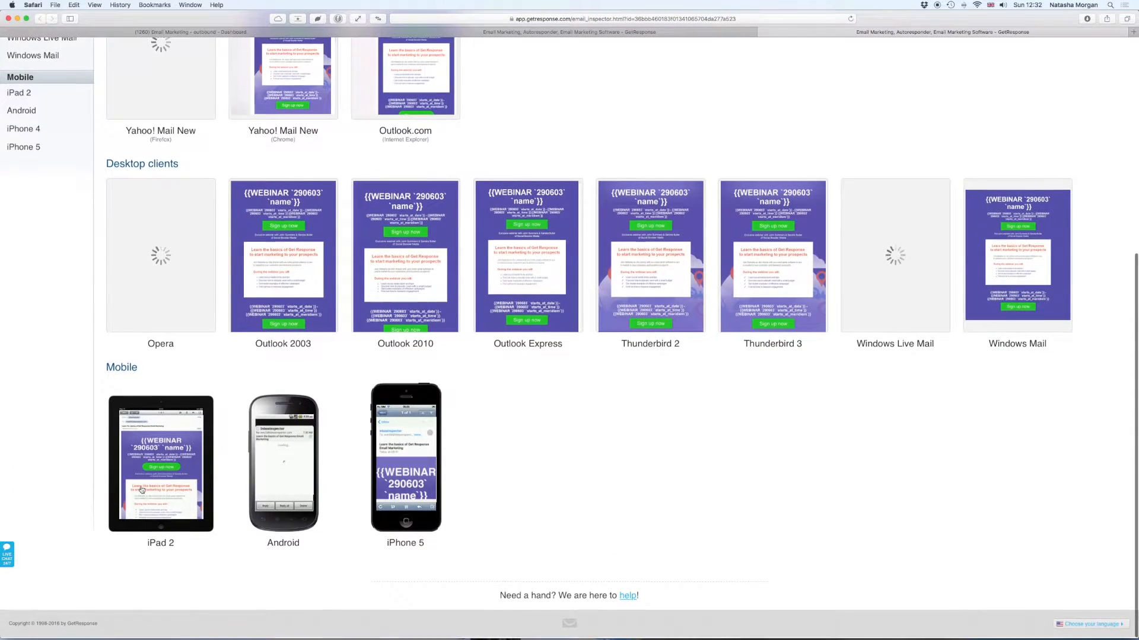
scroll(304, 484, "down", 1)
scroll(753, 460, "up", 10)
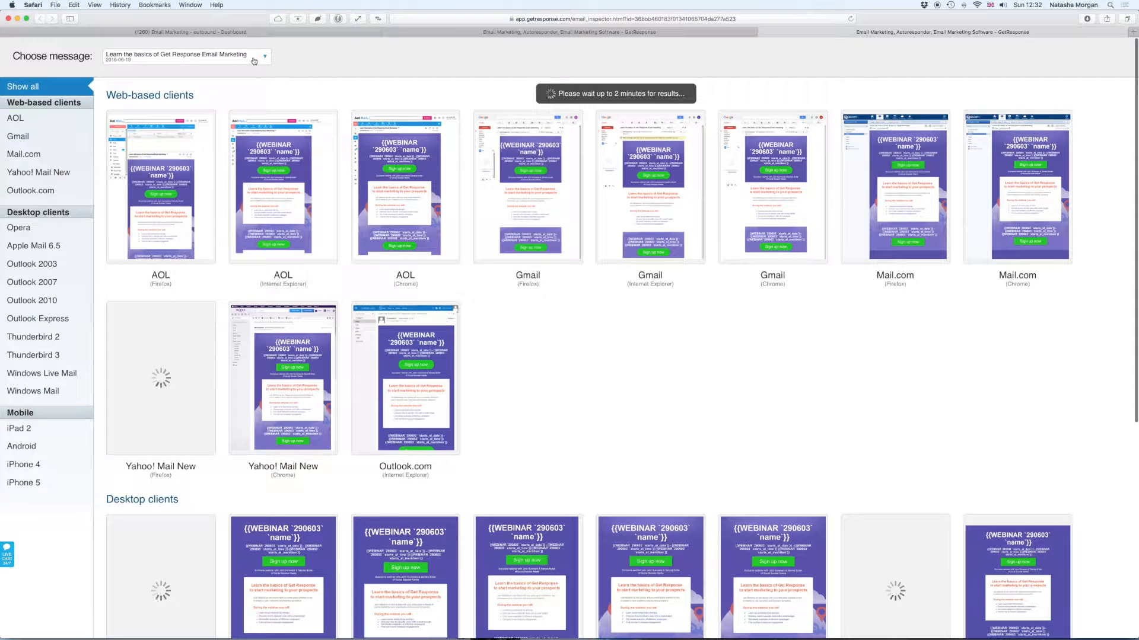
scroll(430, 437, "down", 6)
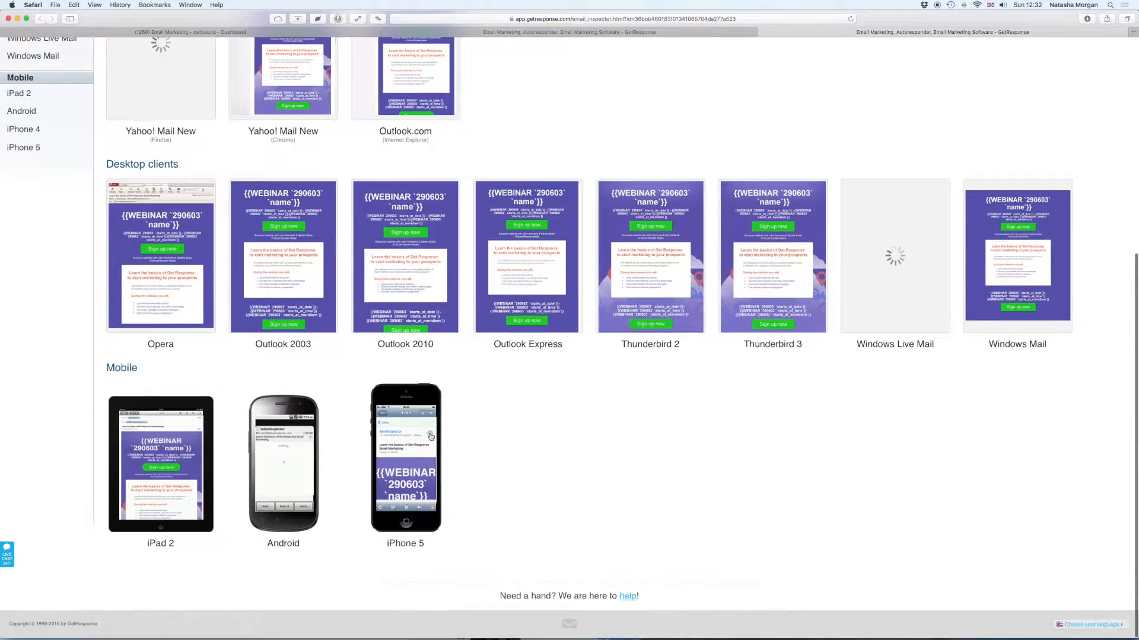
scroll(578, 372, "up", 6)
scroll(599, 320, "down", 2)
scroll(599, 372, "down", 4)
scroll(598, 372, "up", 10)
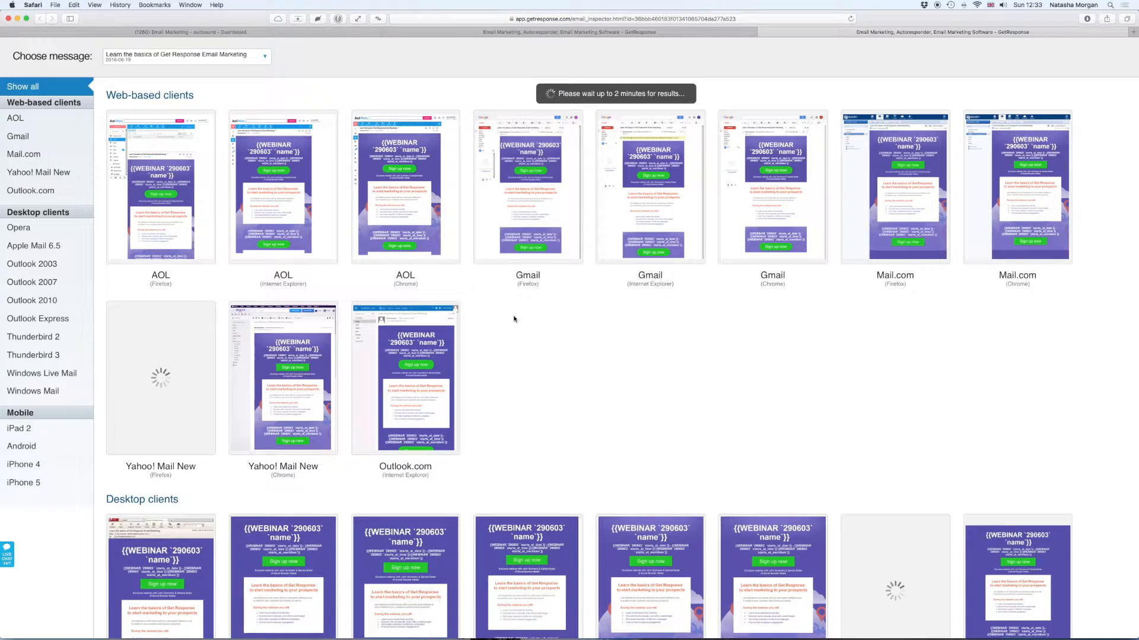
scroll(516, 320, "down", 1)
scroll(514, 320, "down", 10)
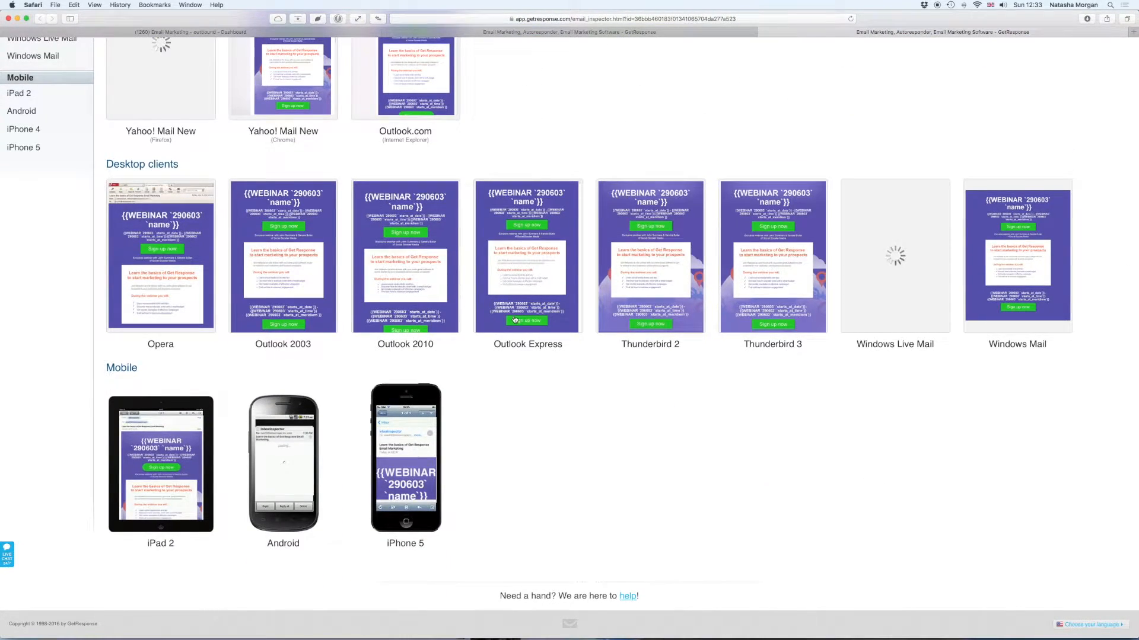
scroll(514, 320, "up", 11)
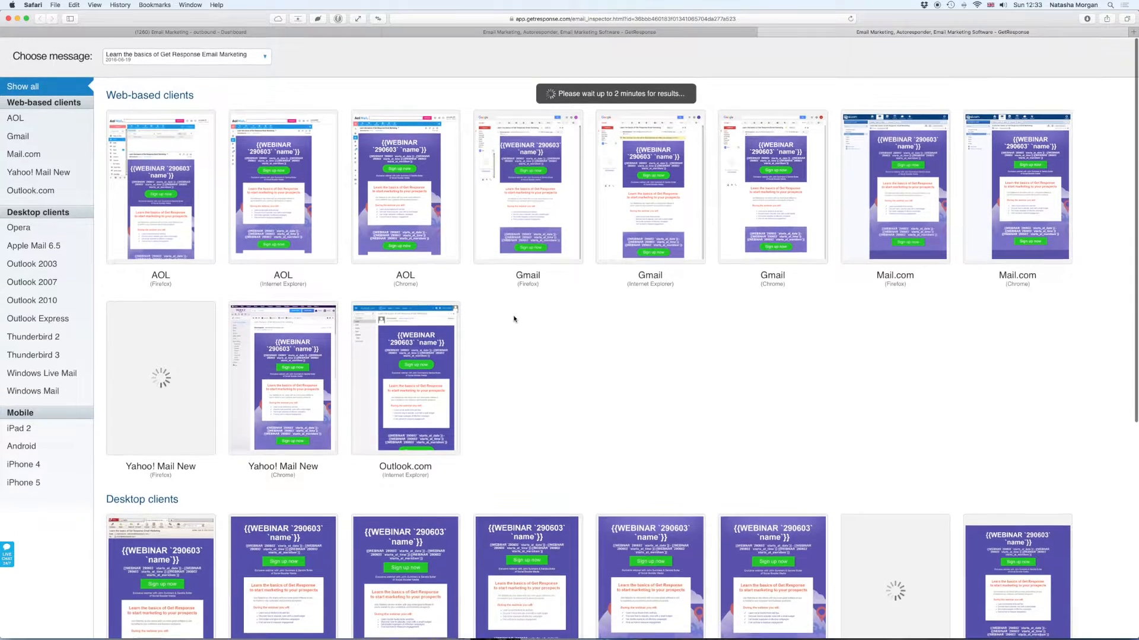
- Save the invitation as a draft, then go to Webinars > Manage
left_click(595, 33)
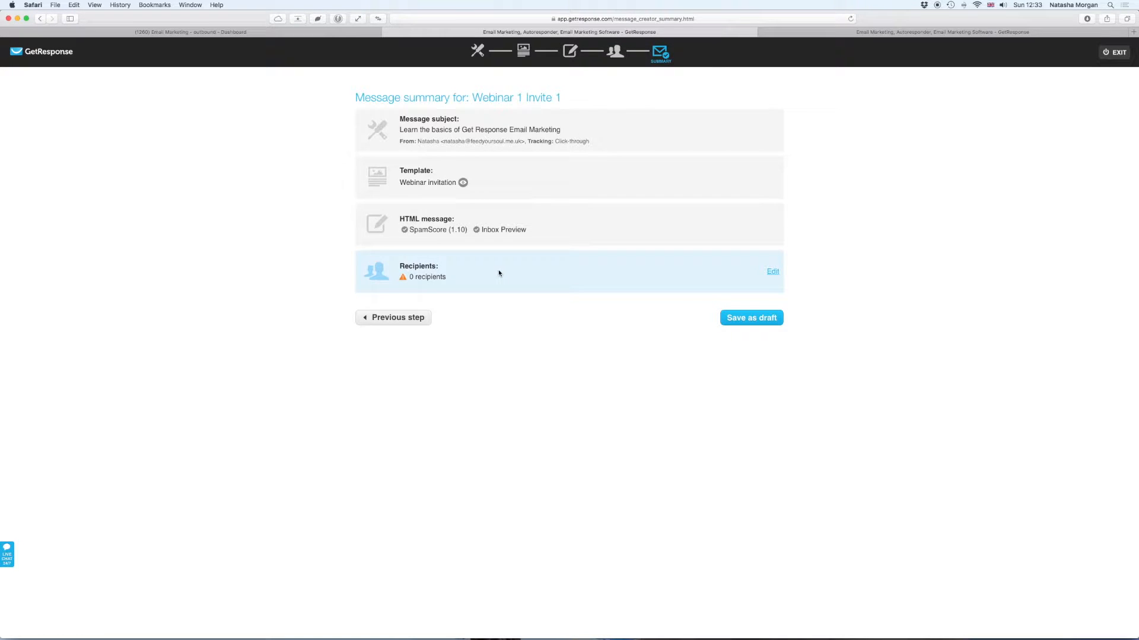
left_click(762, 320)
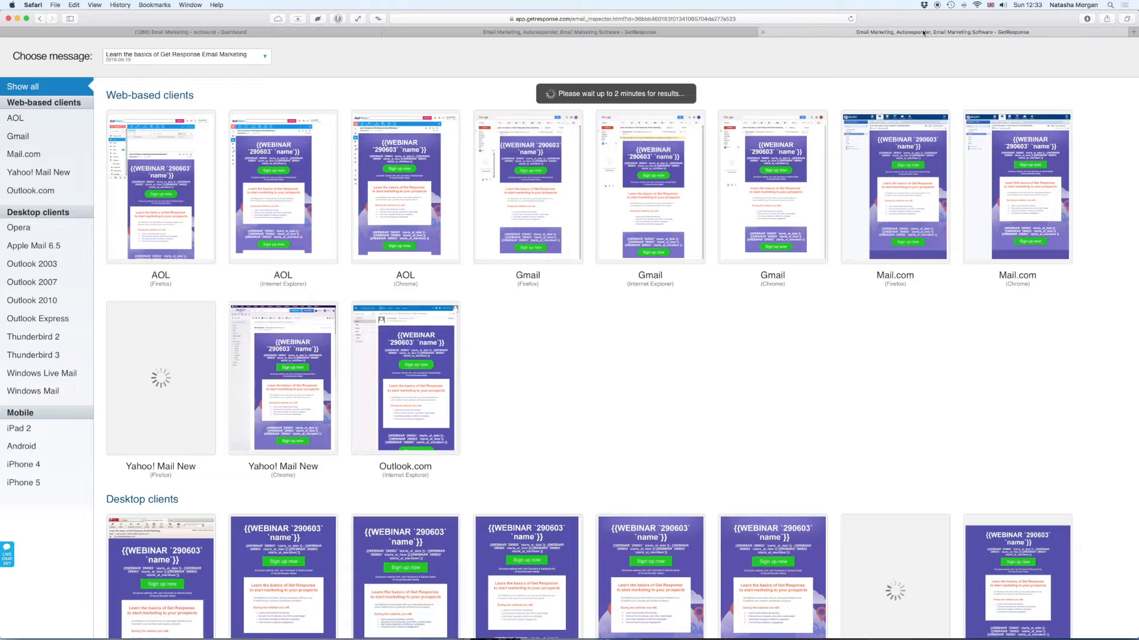
left_click(604, 35)
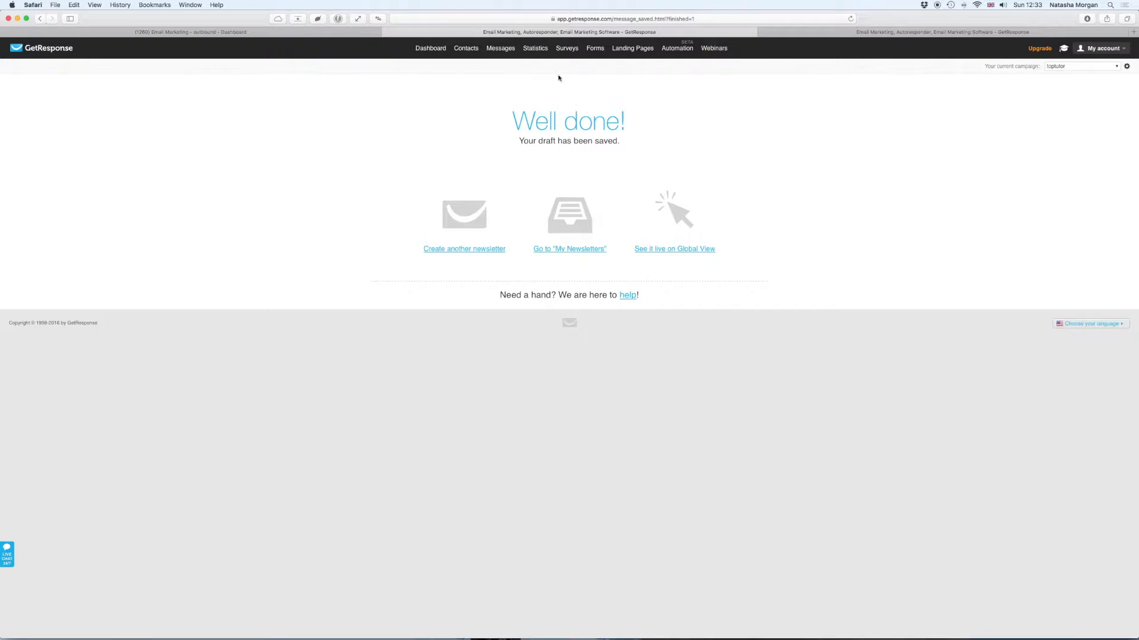
mouse_move(713, 49)
left_click(720, 80)
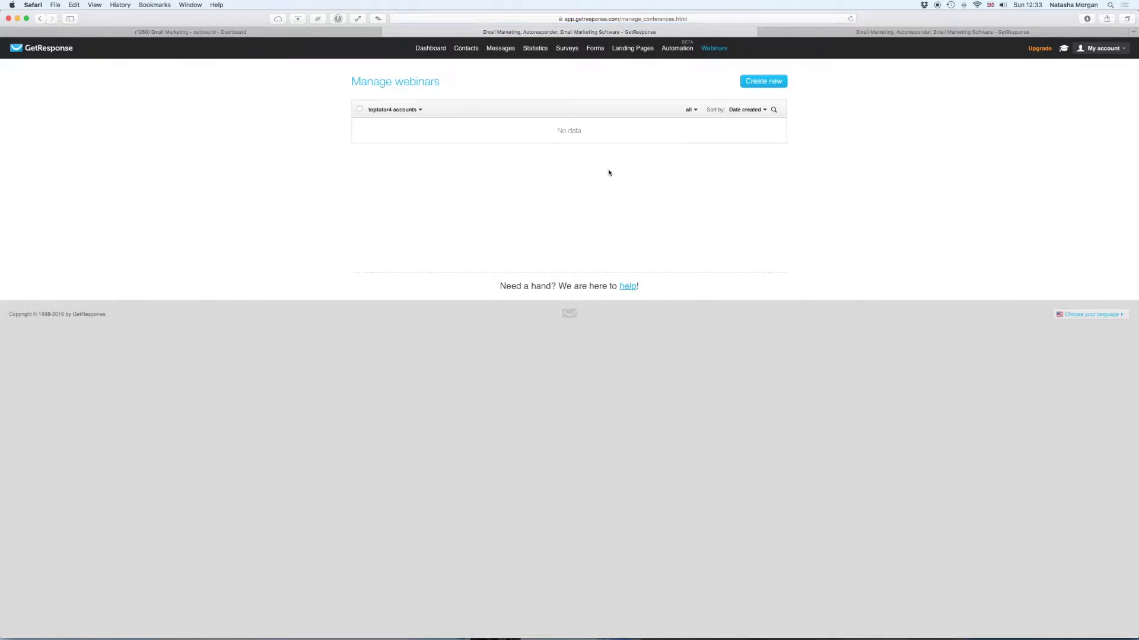
- Filter webinars to the single account holding 'How to use Get Response' and open its entry page
left_click(421, 110)
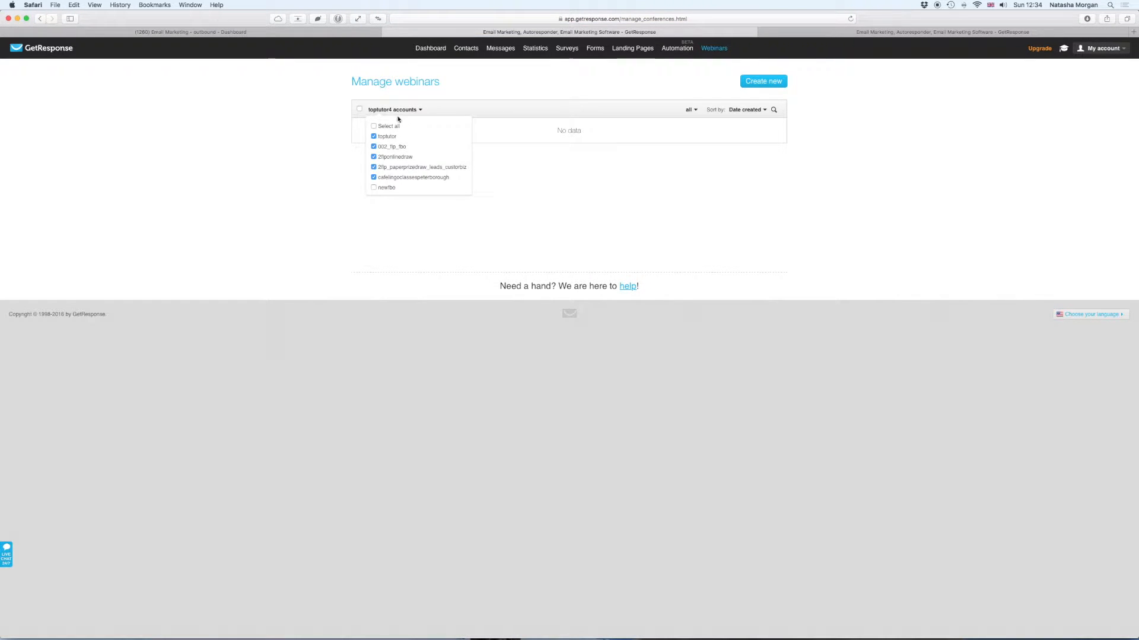
left_click(374, 127)
left_click(374, 127)
left_click(536, 173)
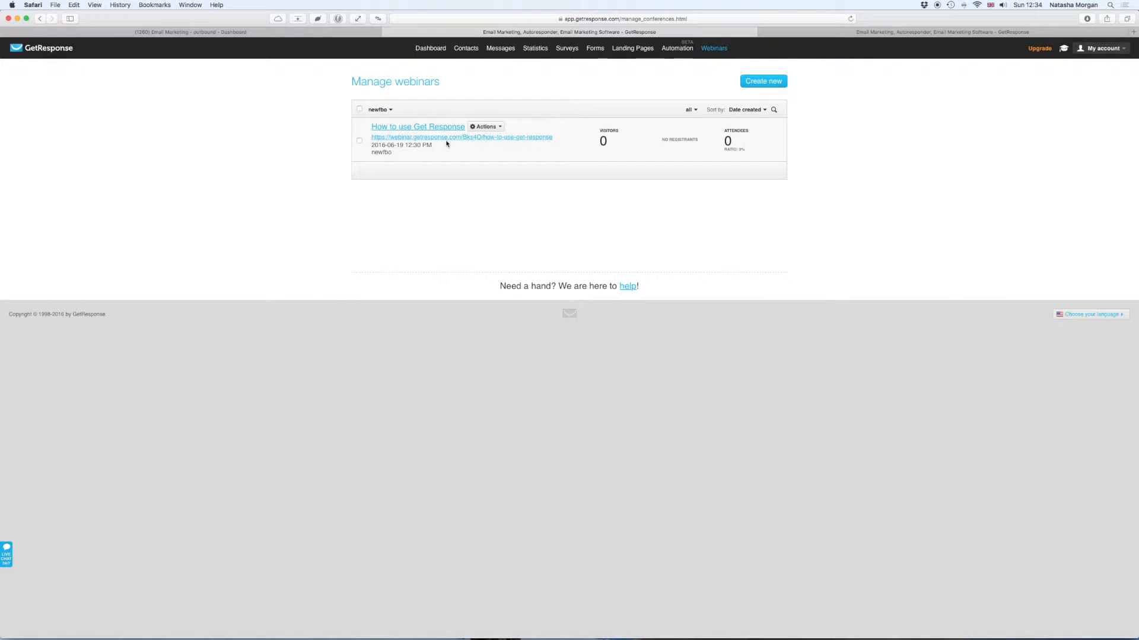
left_click(442, 138)
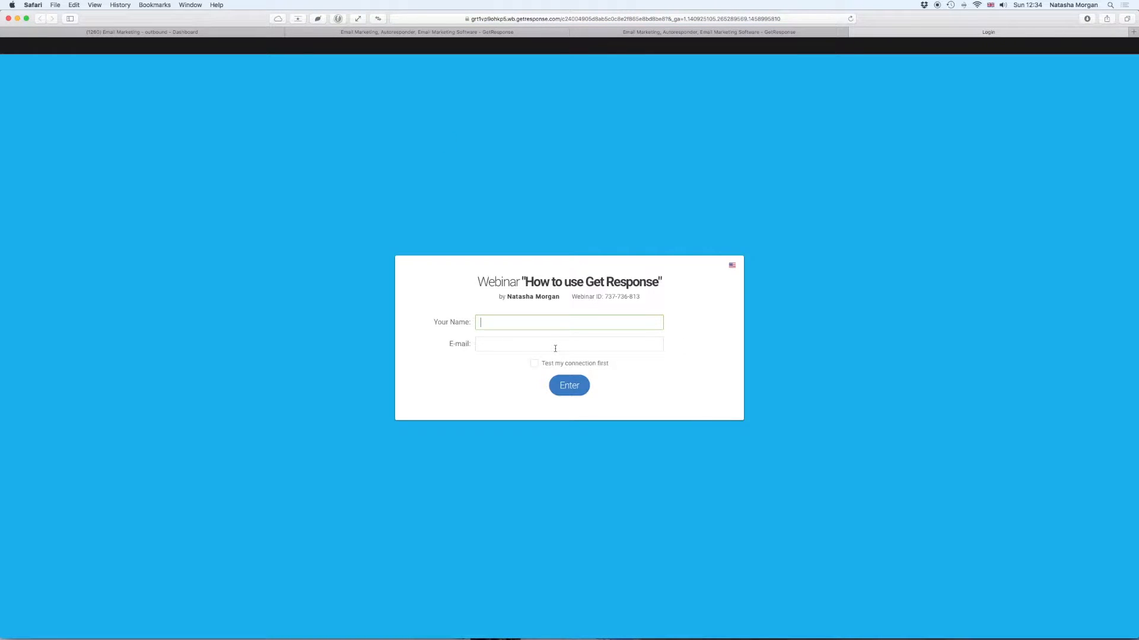
- Fill in the attendee's name and e-mail address and submit the entry form with connection testing
key("Tab")
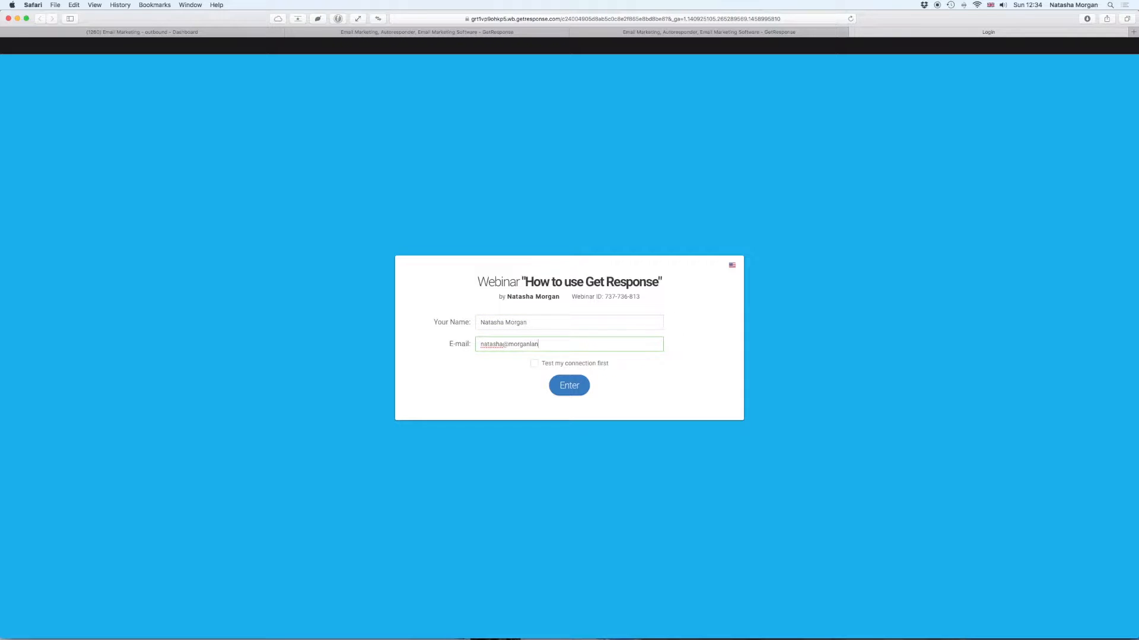
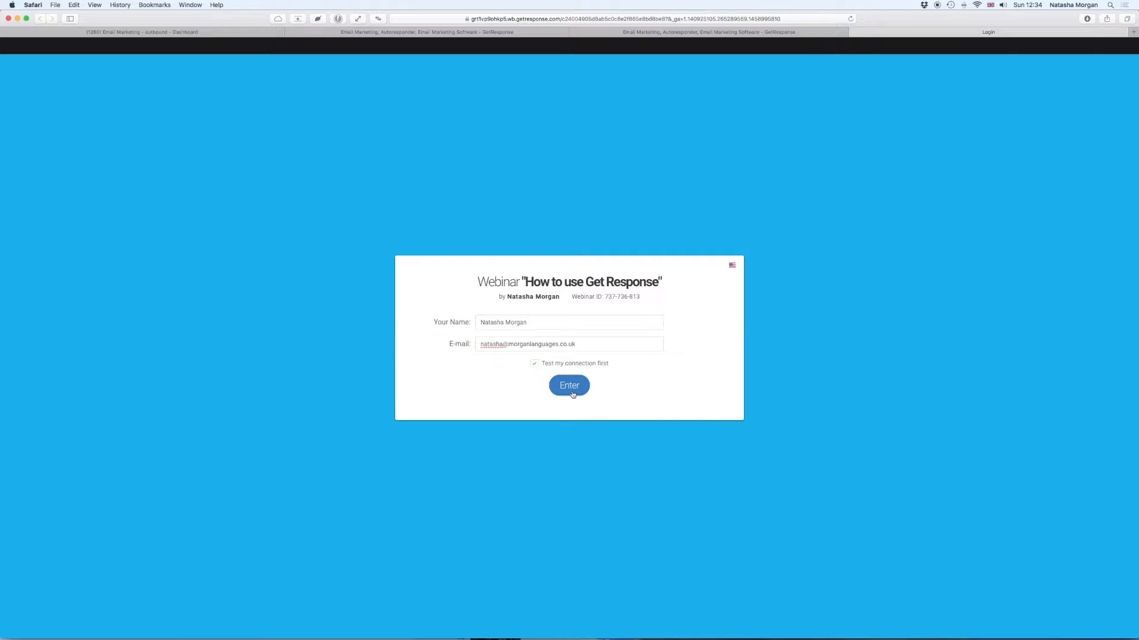
left_click(571, 390)
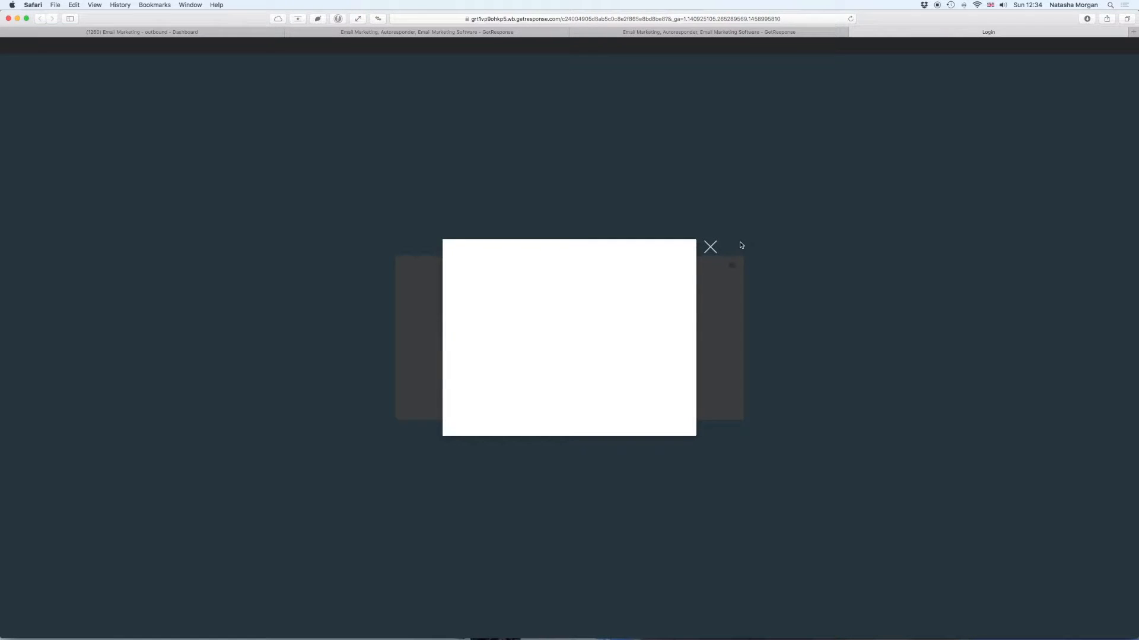
- Run the Connection and Plugins tests, then continue from the Summary into the waiting room
left_click(551, 338)
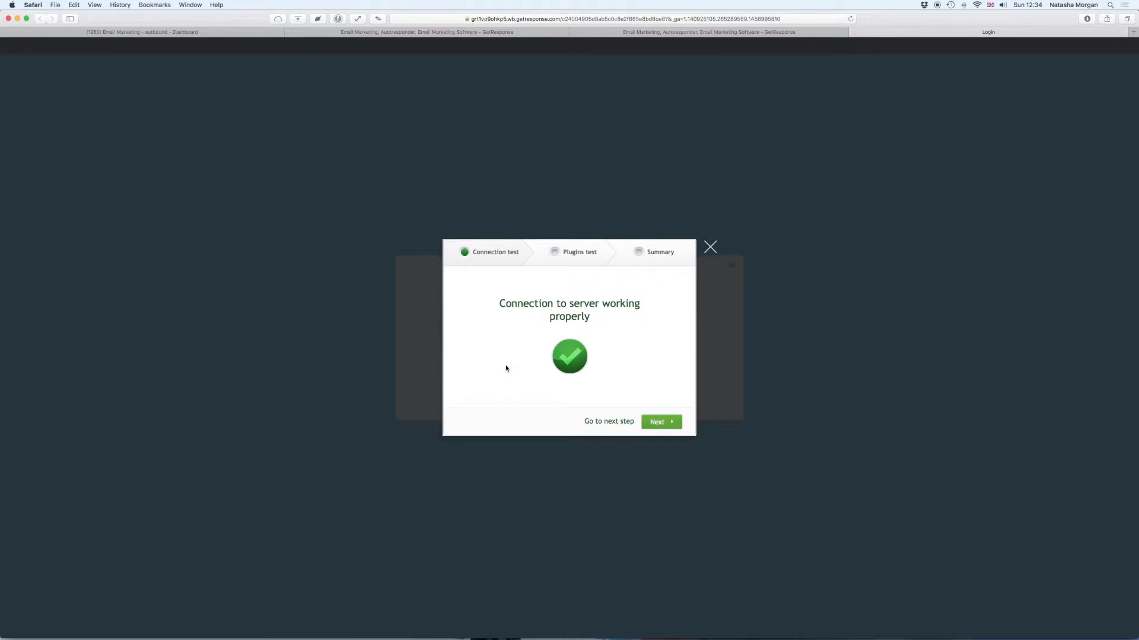
left_click(660, 422)
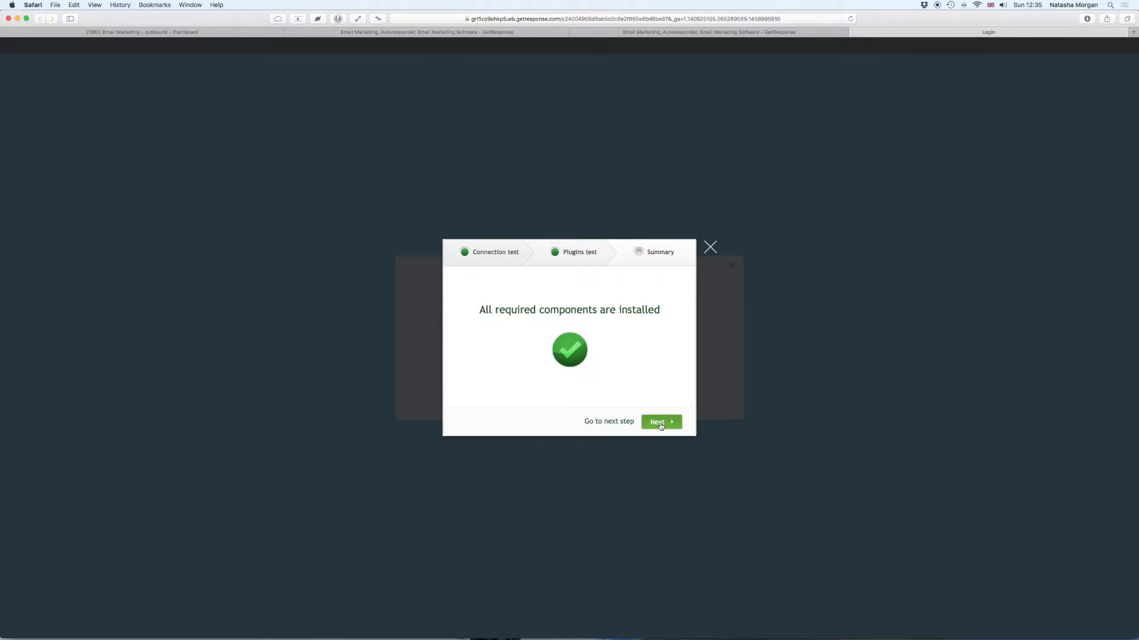
left_click(660, 423)
left_click(660, 424)
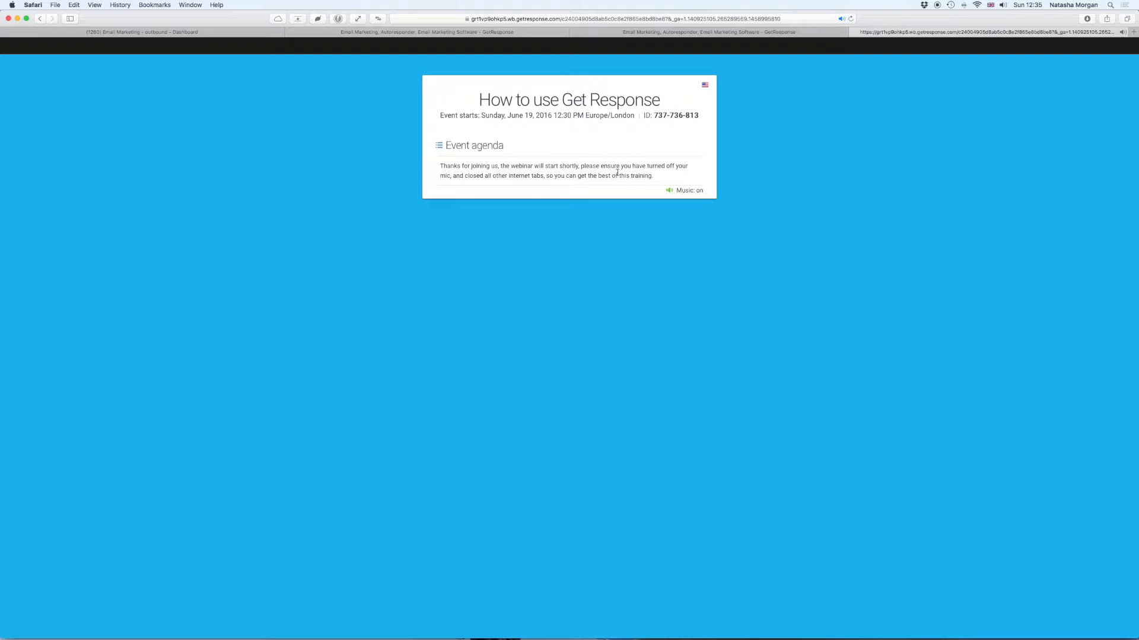
- Toggle the waiting-room music off and on, close the attendee tab, and return to Manage webinars
left_click(669, 190)
left_click(668, 190)
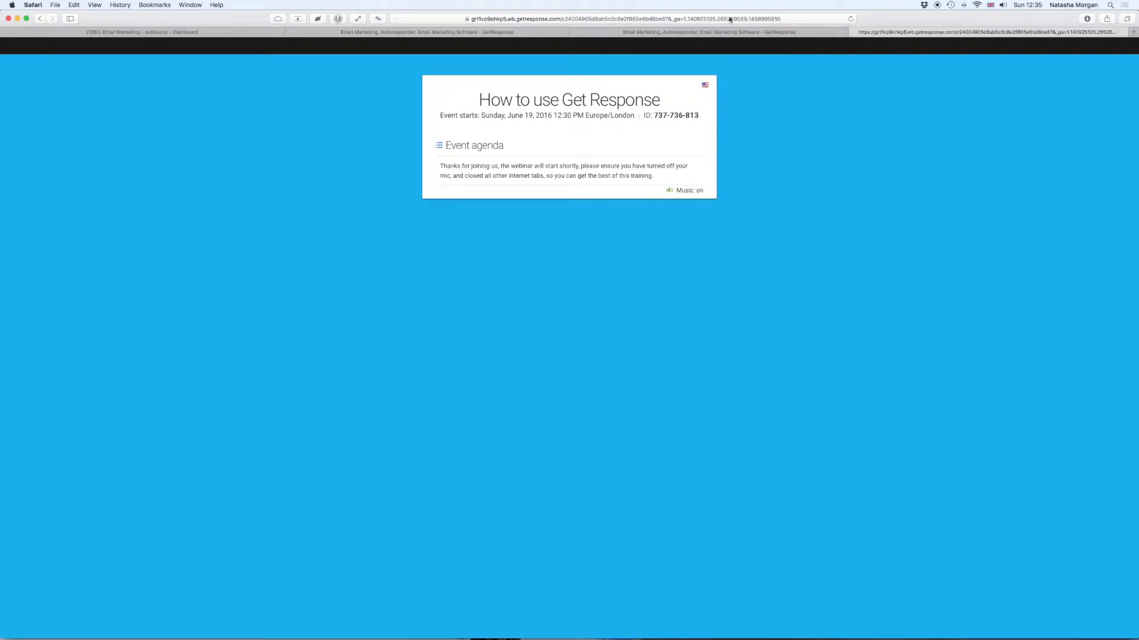
left_click(853, 32)
left_click(719, 33)
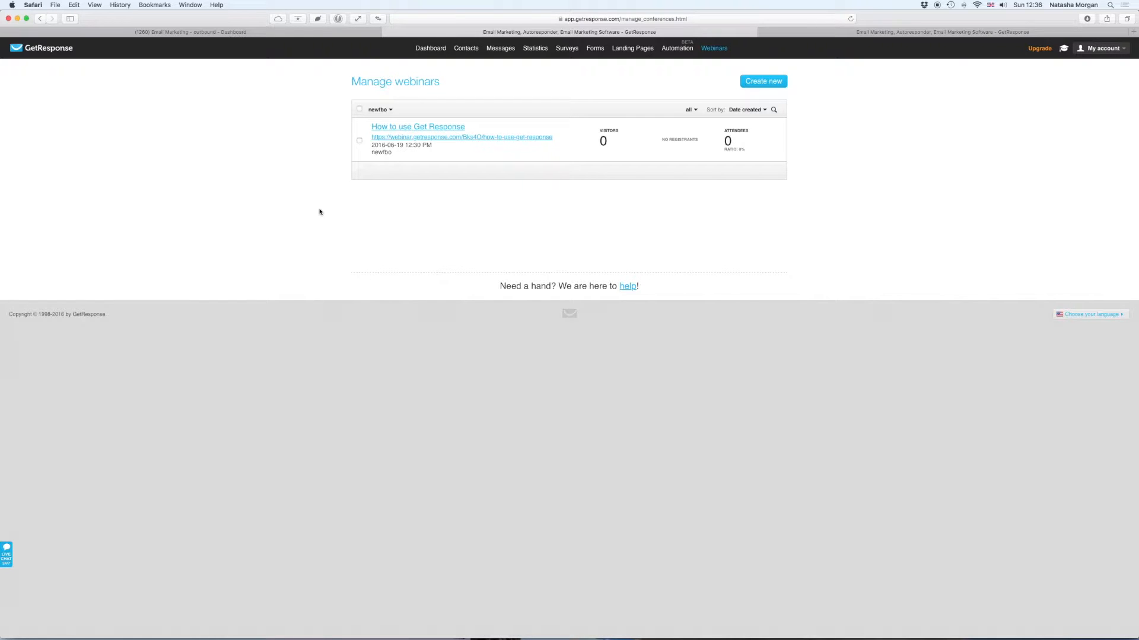
- From the 'How to use Get Response' row's Actions menu, choose Join as presenter
mouse_move(429, 142)
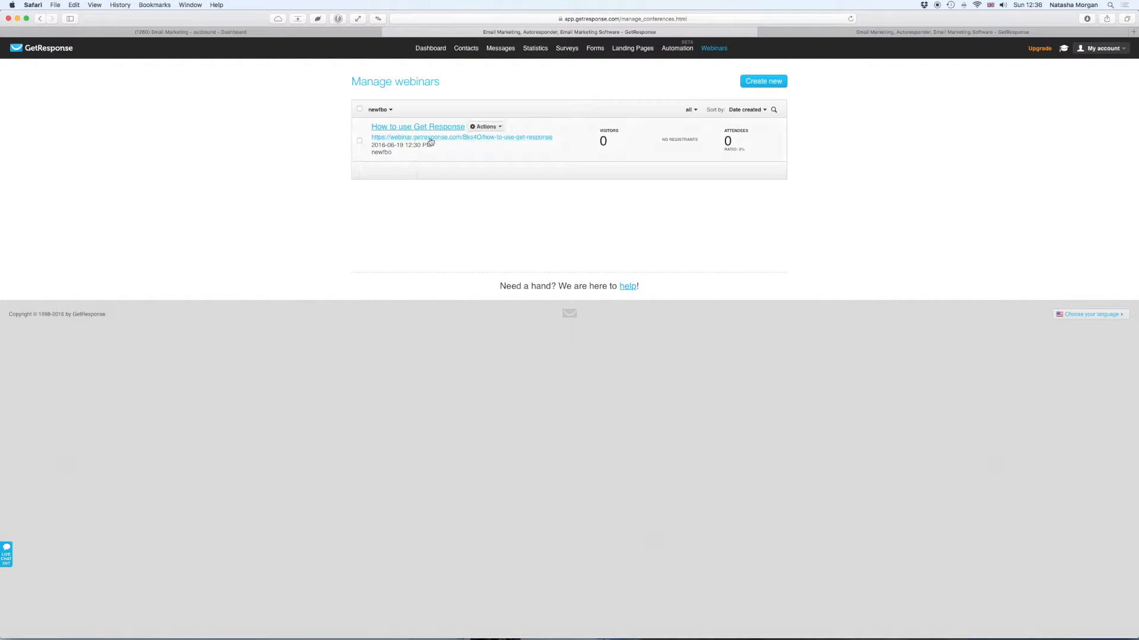
left_click(501, 127)
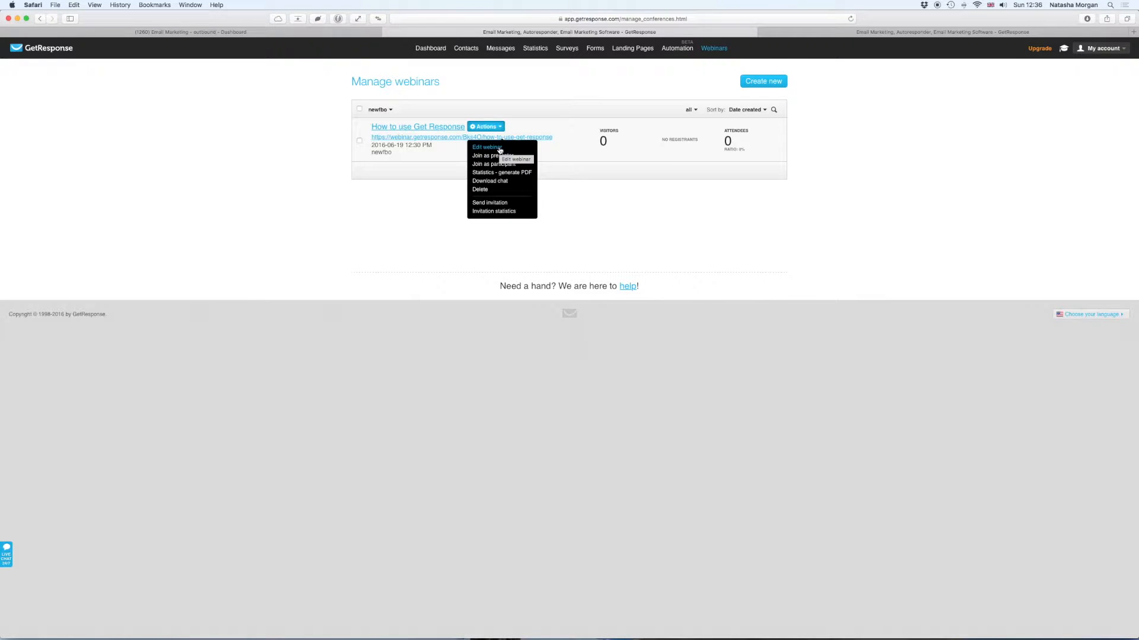
left_click(500, 148)
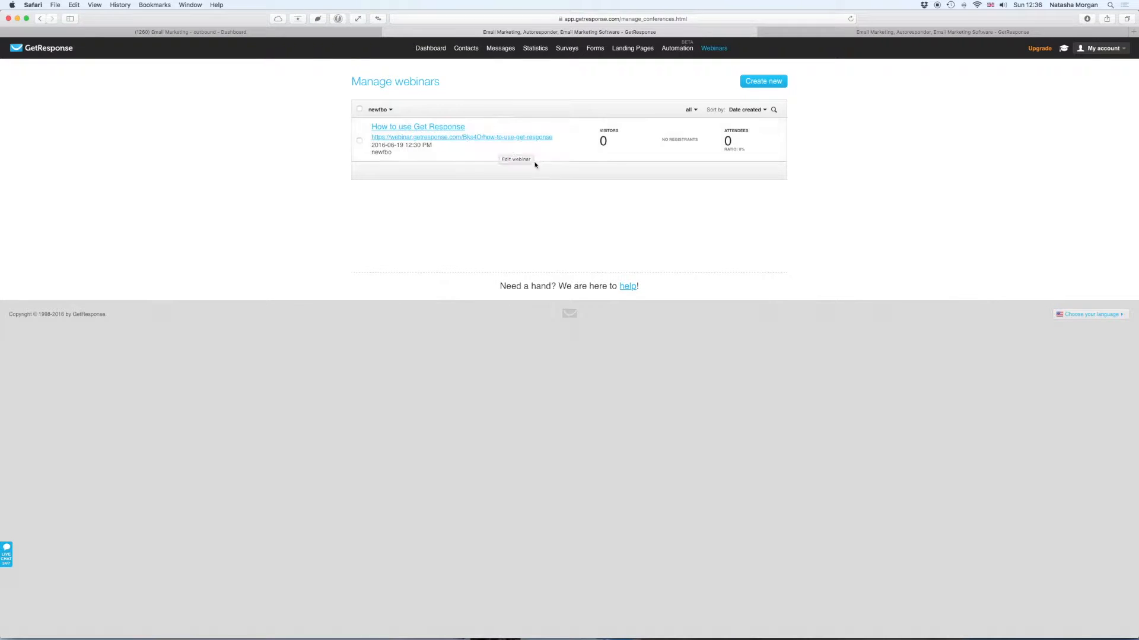
left_click(501, 128)
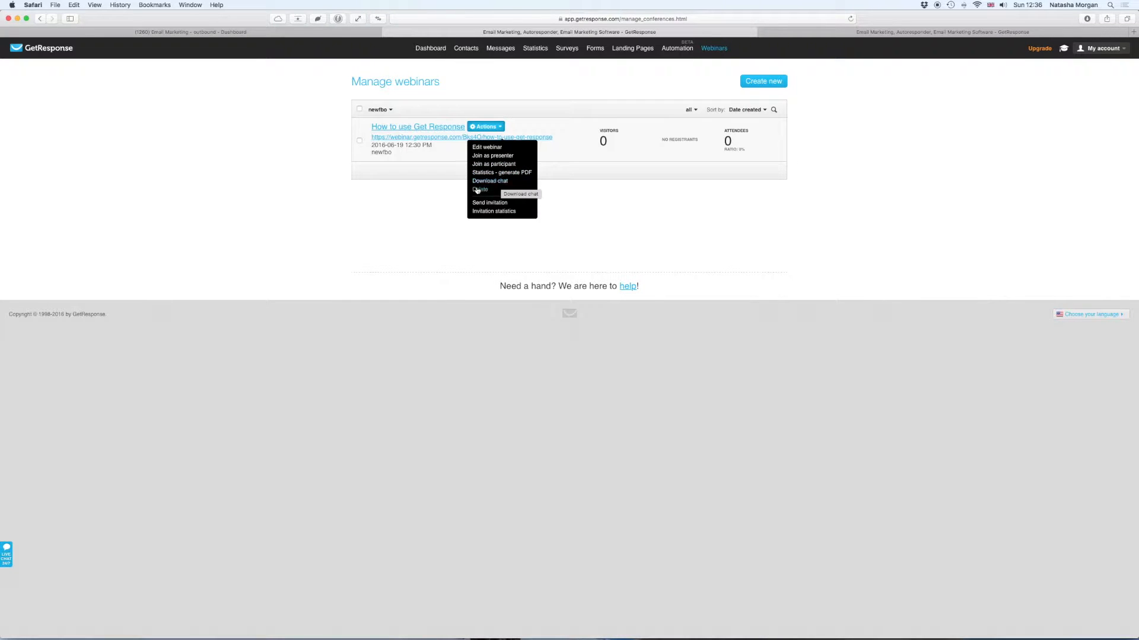
left_click(487, 157)
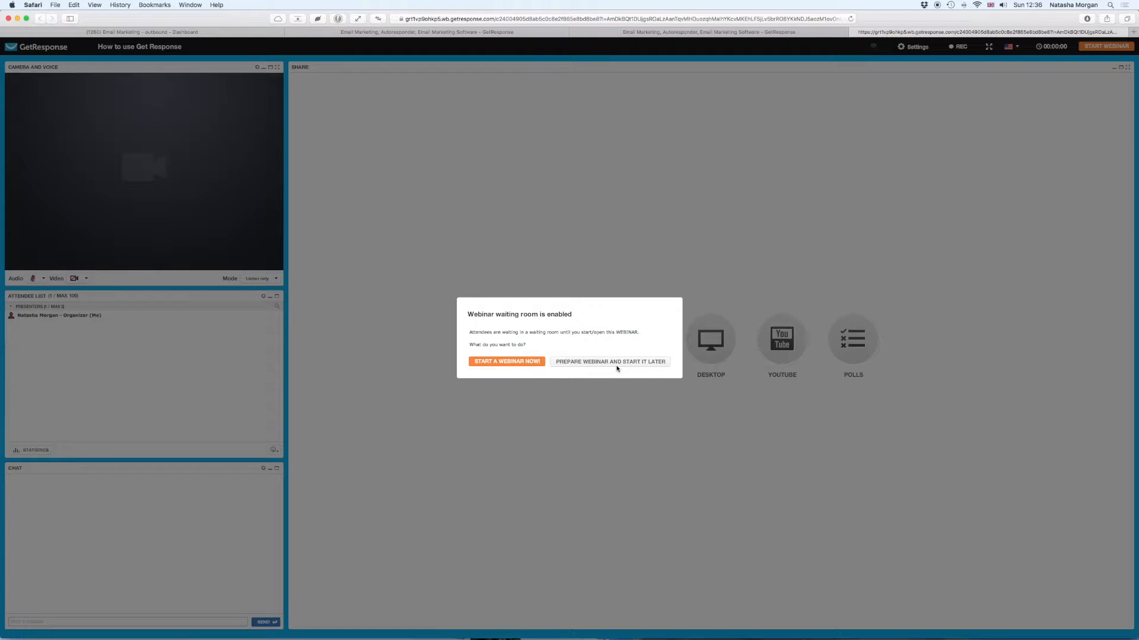
- Choose START A WEBINAR NOW in the waiting-room dialog
left_click(519, 361)
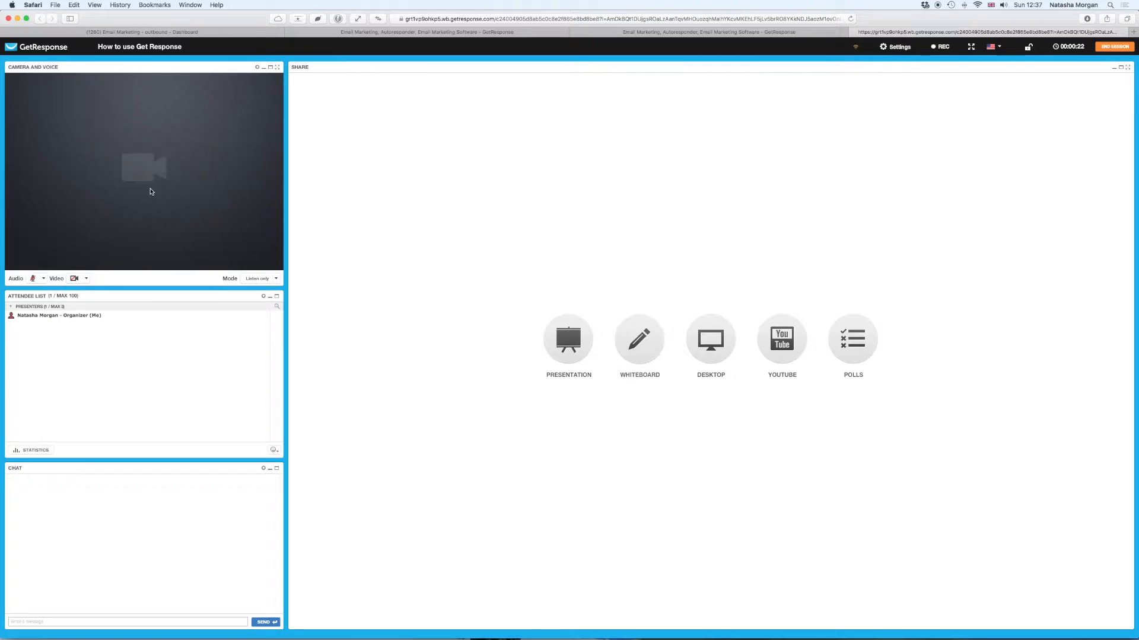
- Pick Q&A mode from the Mode dropdown under the camera panel
left_click(278, 279)
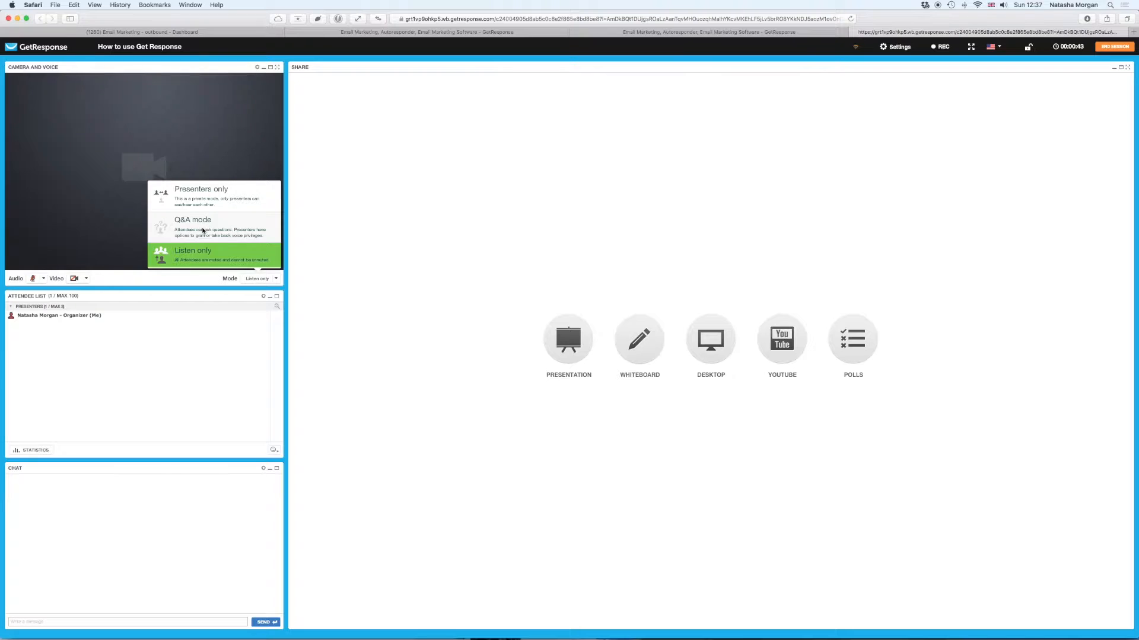
left_click(259, 235)
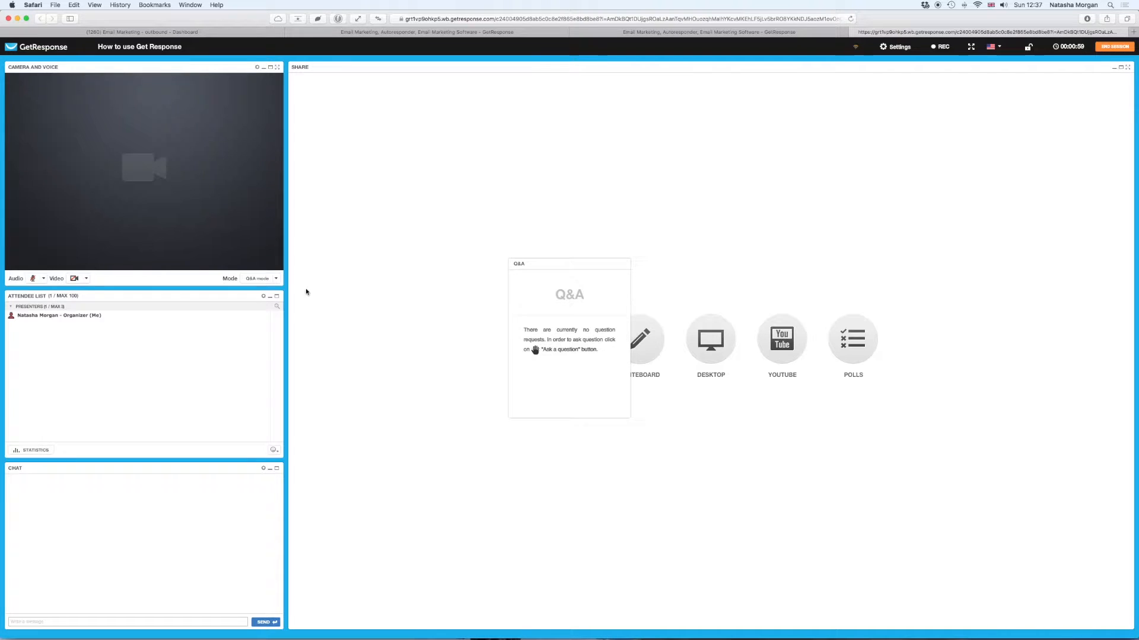
- Drag the Q&A panel up-left, close the File Library unused, and open a blank whiteboard
left_click_drag(572, 264, 437, 216)
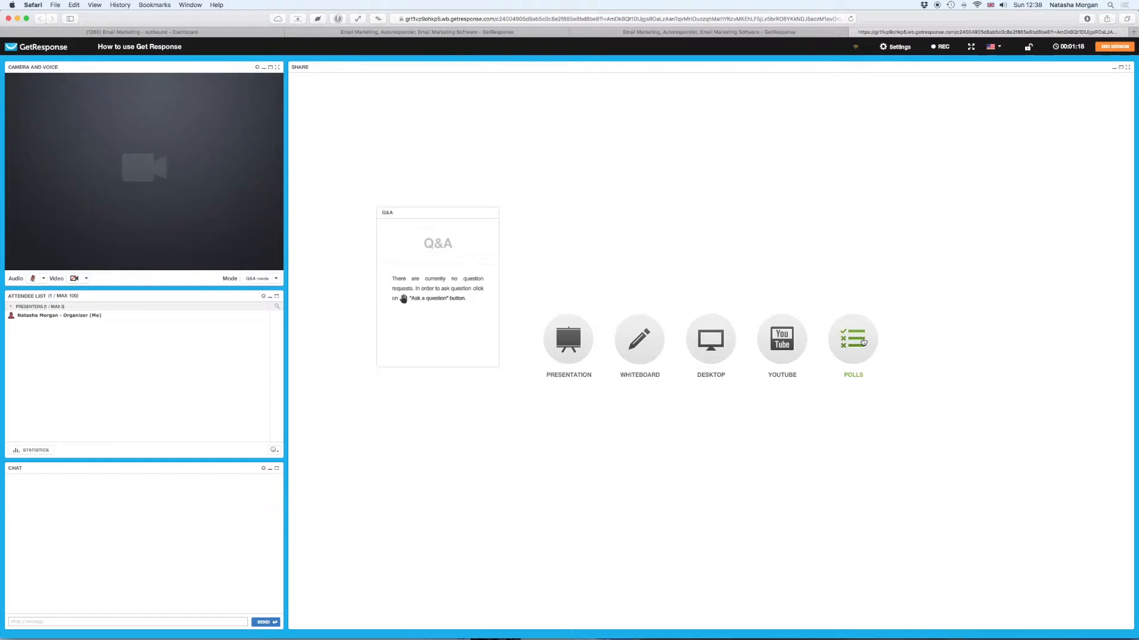
left_click(570, 344)
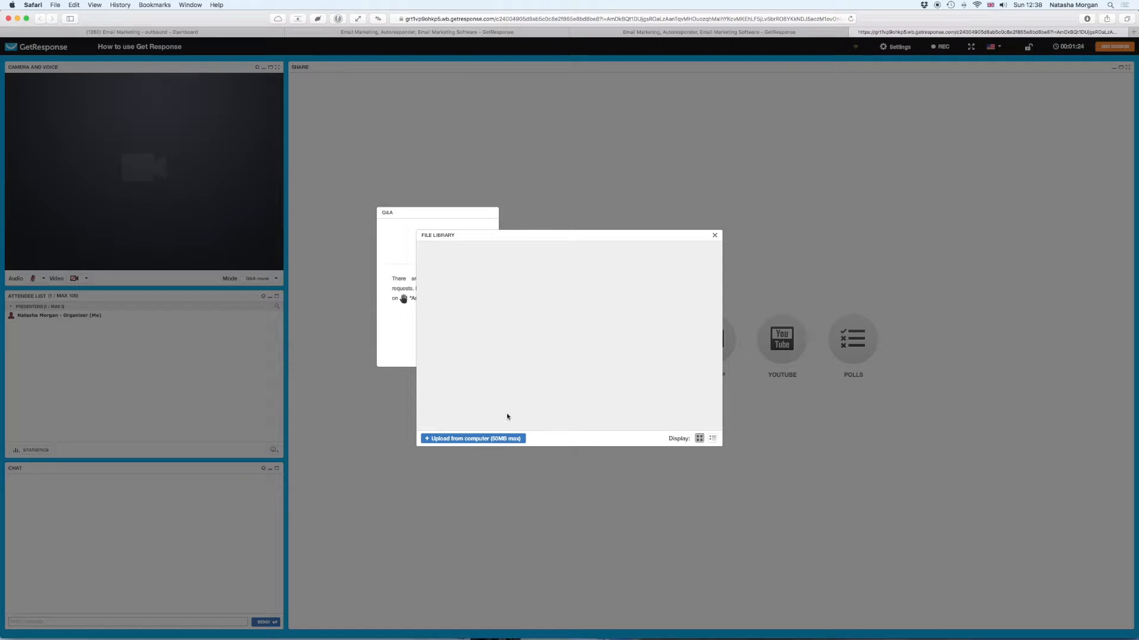
left_click(715, 235)
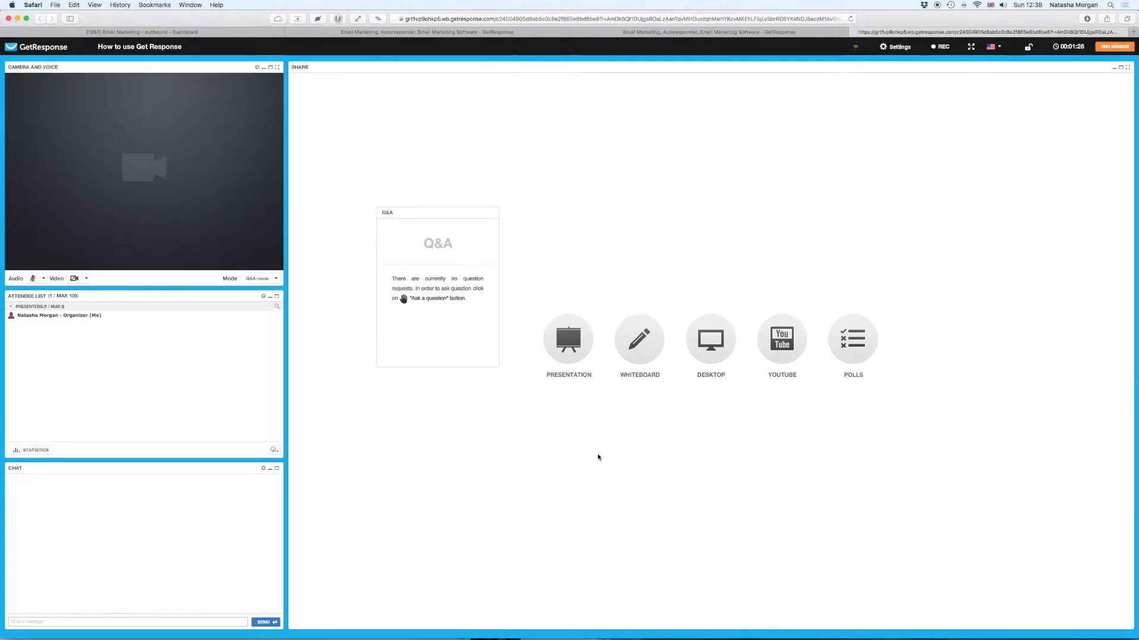
left_click(638, 348)
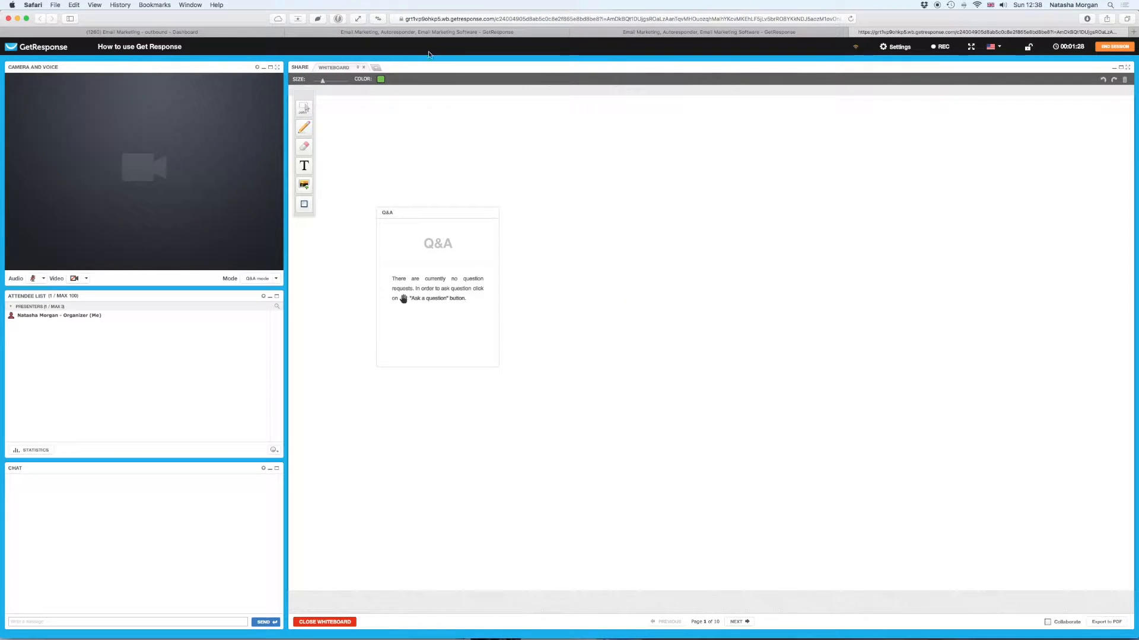
- Move the Q&A panel to the lower left and pencil the letters 'H' and 'i'
left_click_drag(415, 215, 330, 415)
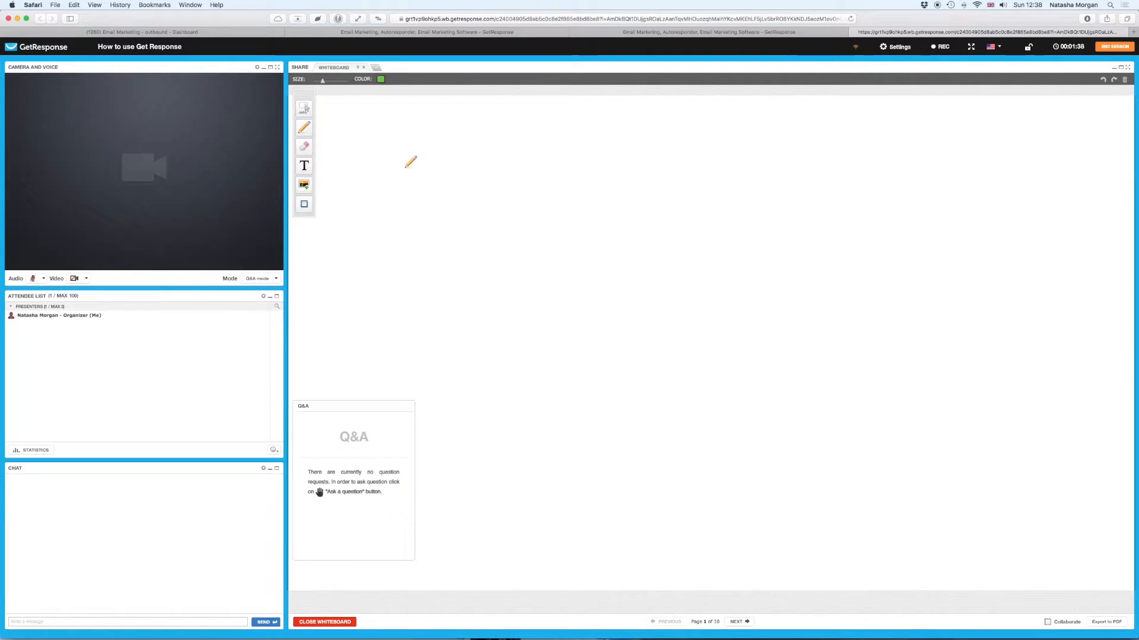
left_click_drag(416, 152, 405, 248)
mouse_move(414, 209)
left_mouse_down()
mouse_move(442, 208)
mouse_move(442, 154)
mouse_move(441, 243)
left_mouse_up()
left_click_drag(463, 206, 485, 231)
left_click(465, 201)
- Add the exclamation mark and draw a long underline beneath 'Hi!'
left_click_drag(520, 157, 518, 235)
left_click(517, 253)
left_click_drag(370, 271, 962, 272)
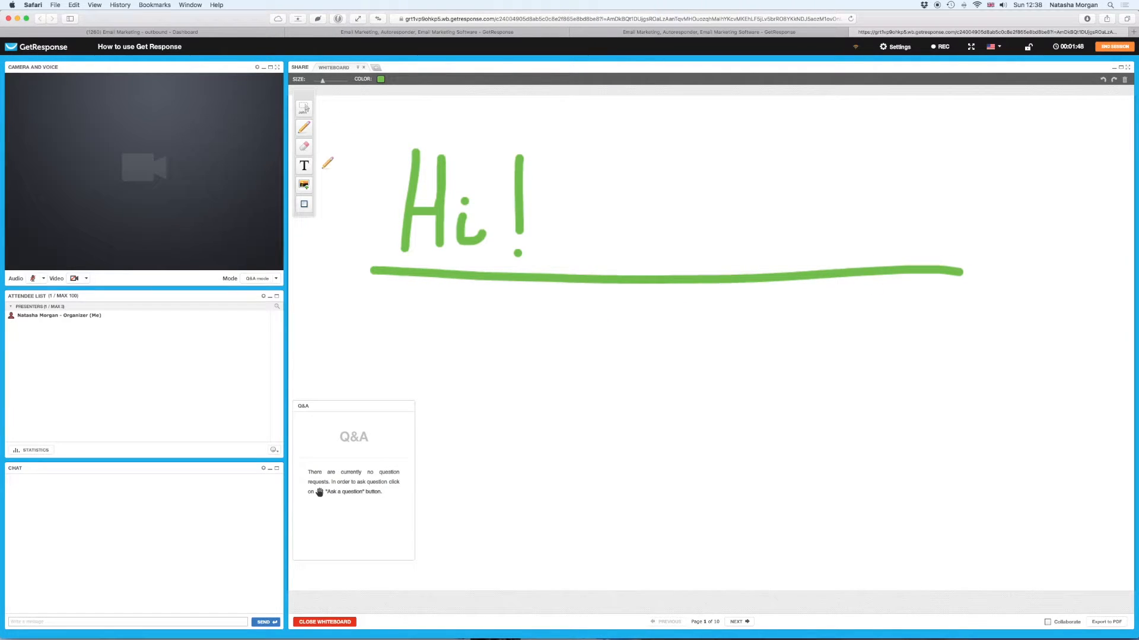
left_click(307, 187)
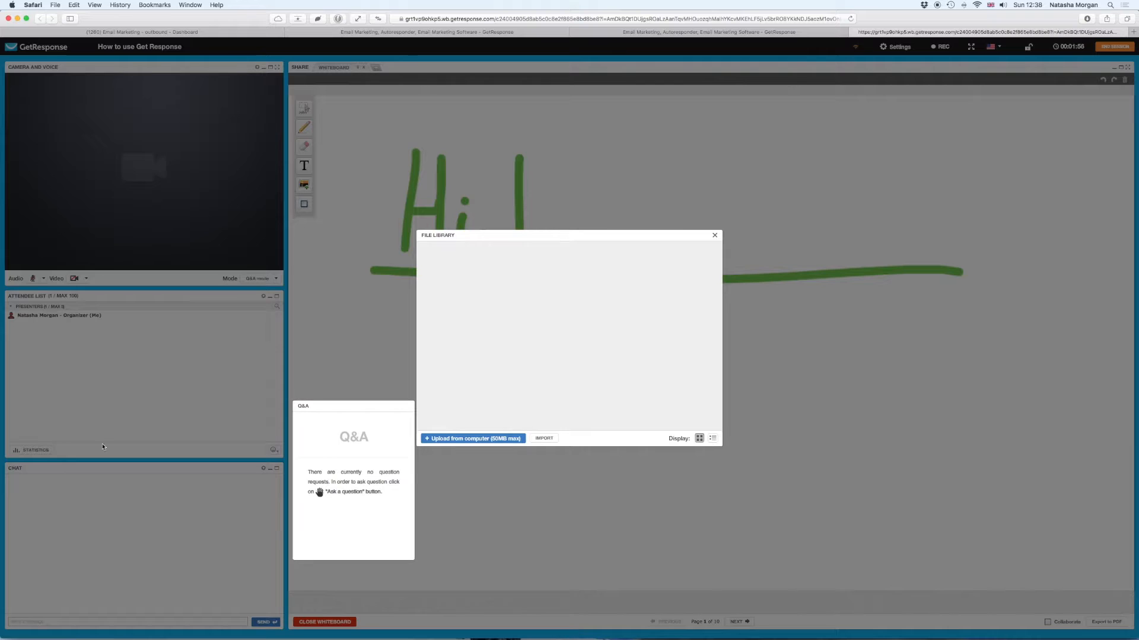
- Upload the Cordonnerie sign JPG from the Downloads folder into the file library
left_click(484, 439)
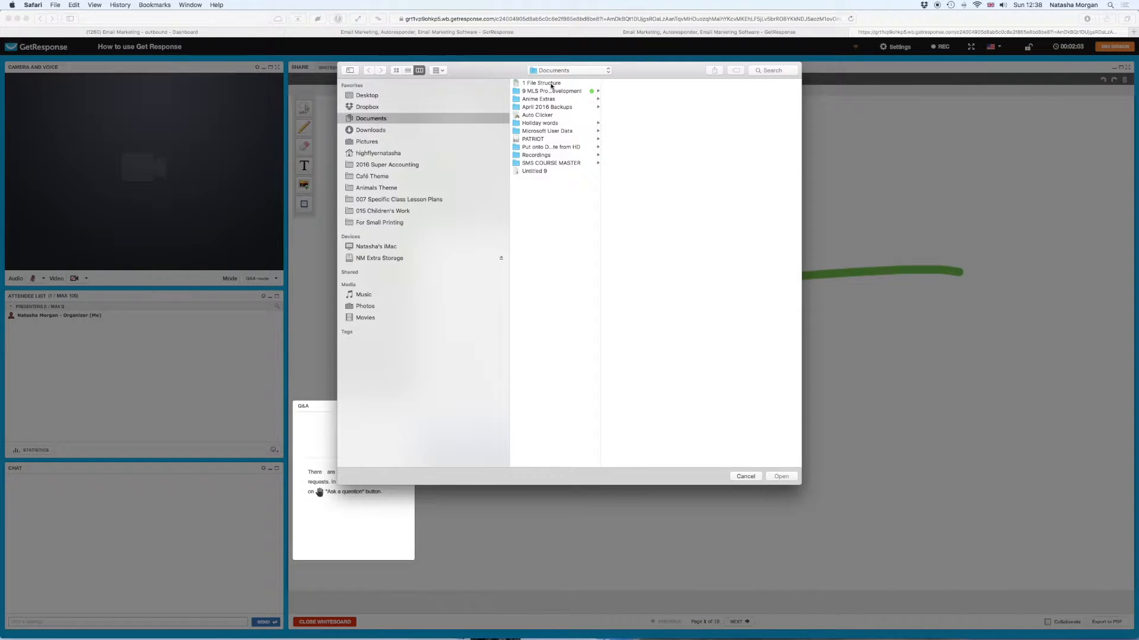
left_click(427, 131)
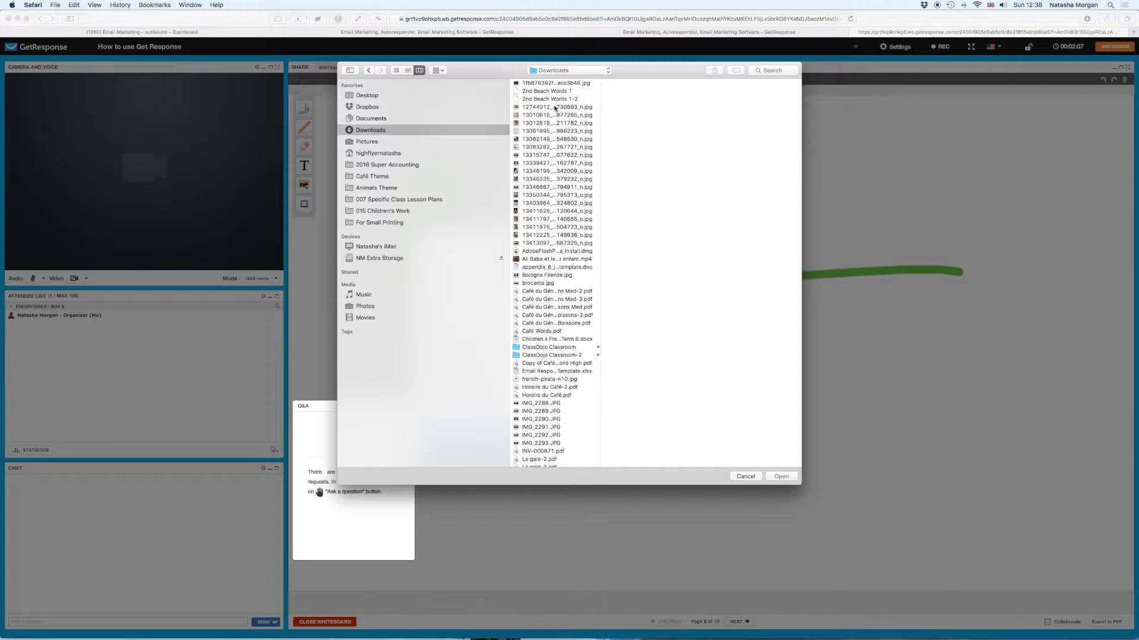
left_click(564, 84)
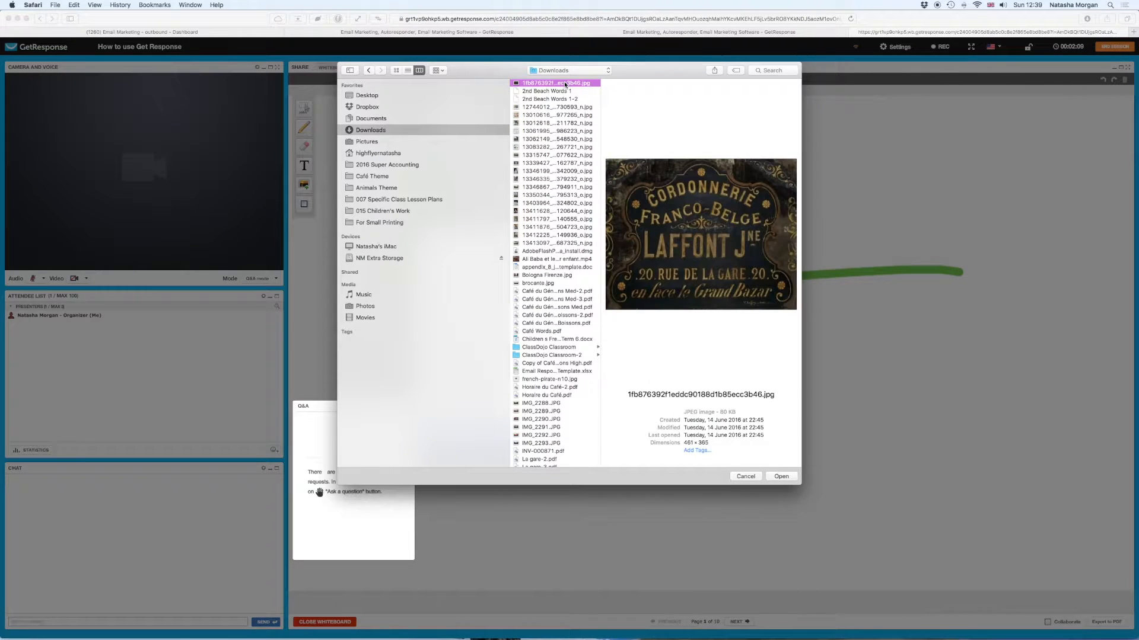
double_click(565, 84)
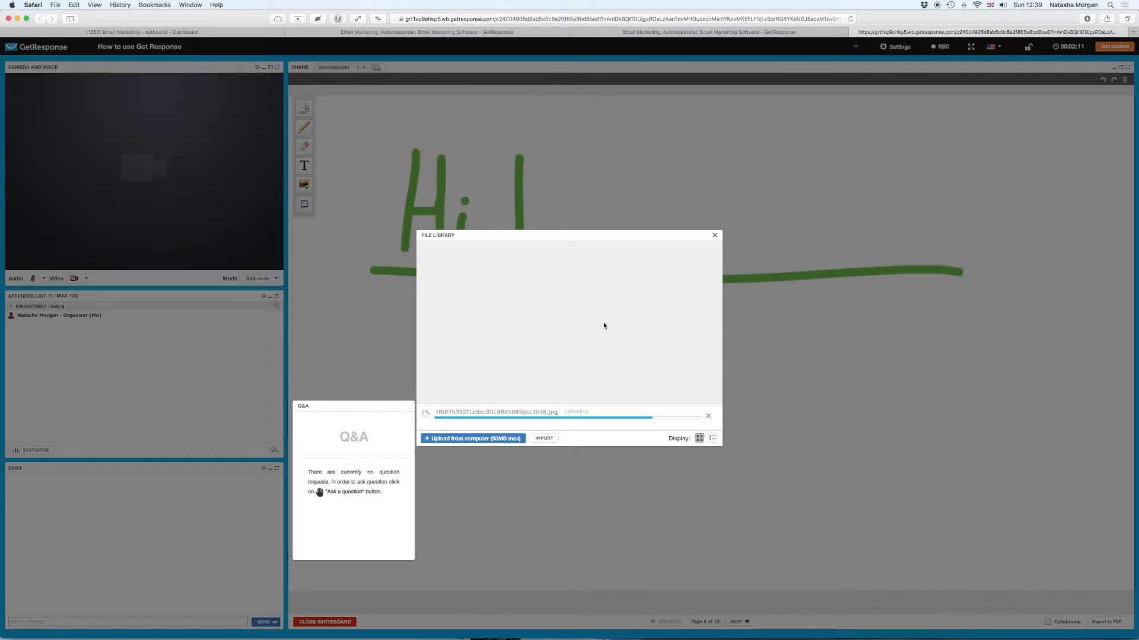
- Insert the uploaded Cordonnerie Franco-Belge sign photo onto the whiteboard below 'Hi!'
mouse_move(456, 299)
left_click(454, 279)
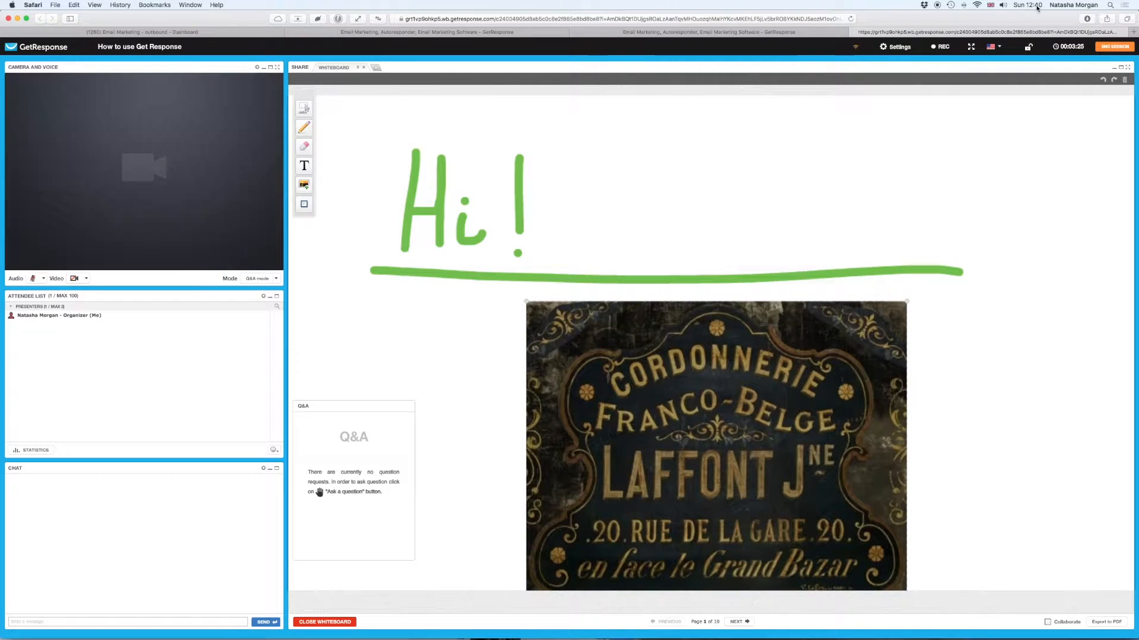
- Keep English as the interface language and start recording the webinar with REC
left_click(1073, 51)
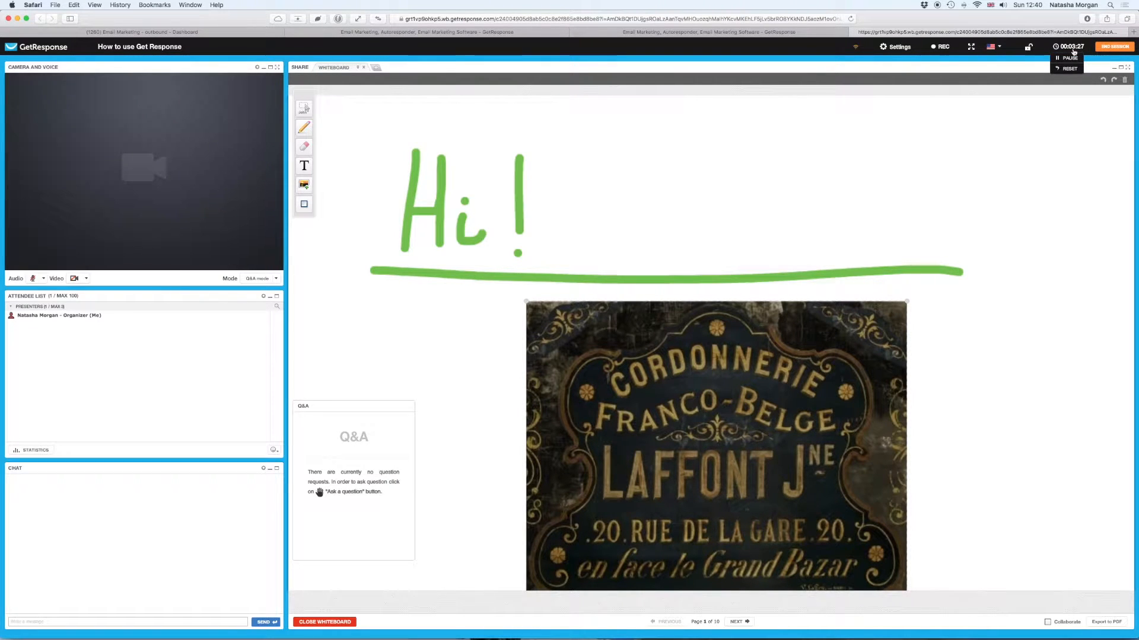
left_click(999, 48)
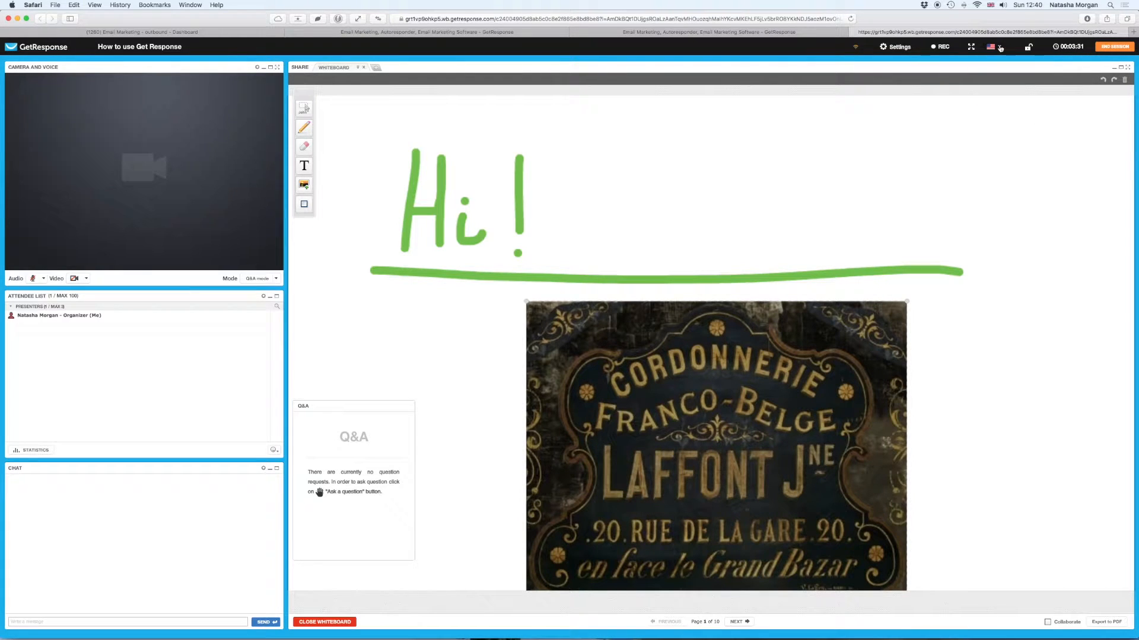
left_click(1001, 49)
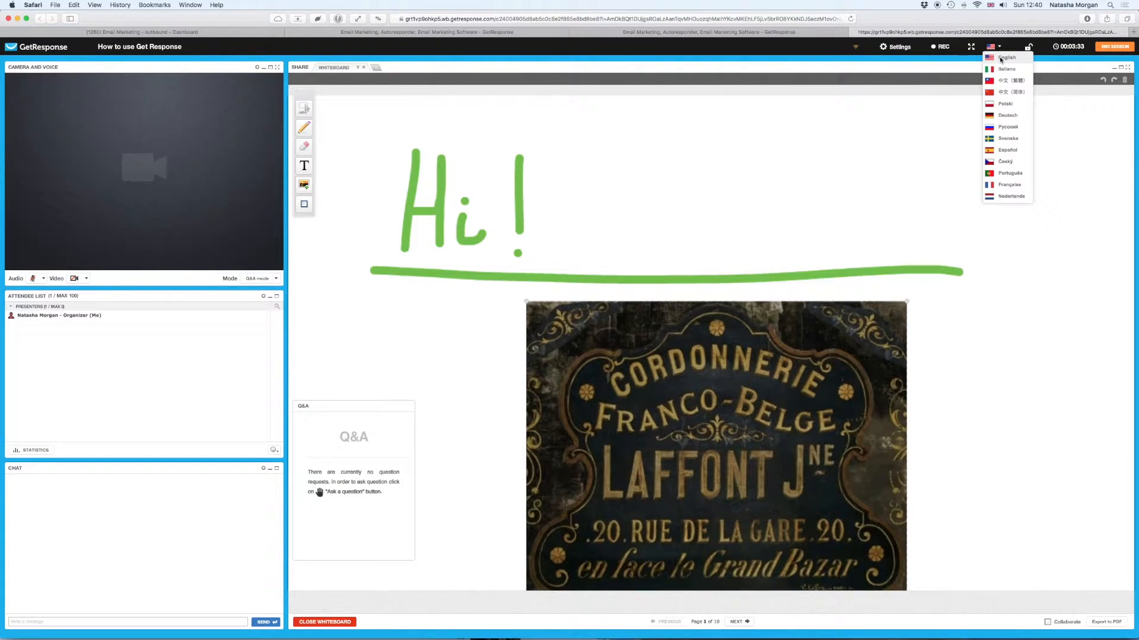
left_click(1001, 60)
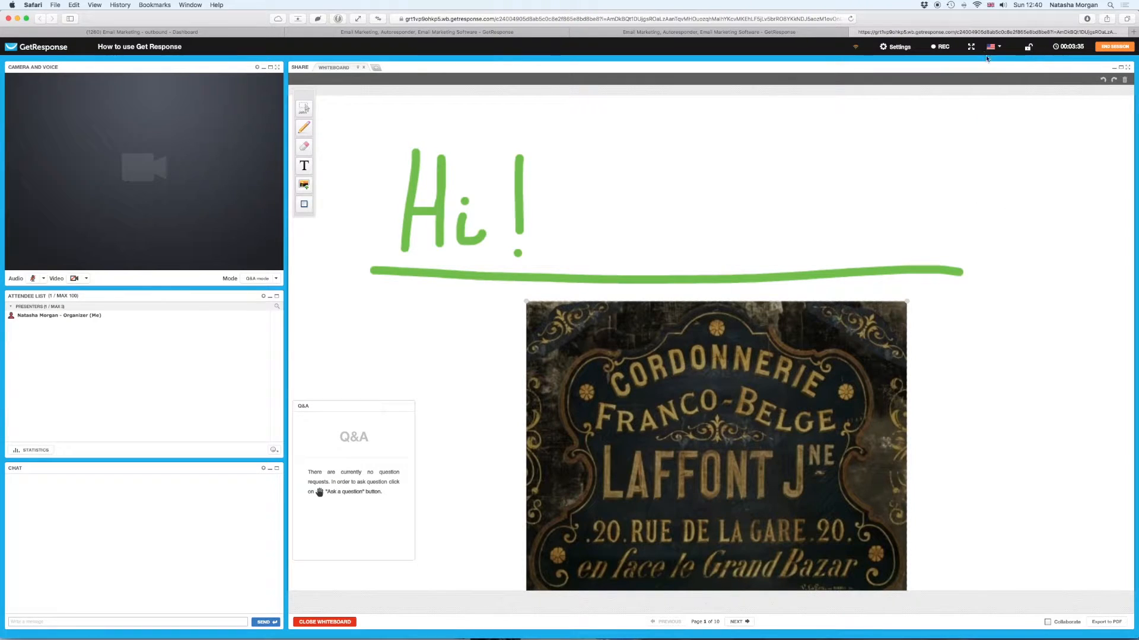
left_click(939, 48)
- Show the Audio Mode dropdown next to the microphone icon
left_click(45, 279)
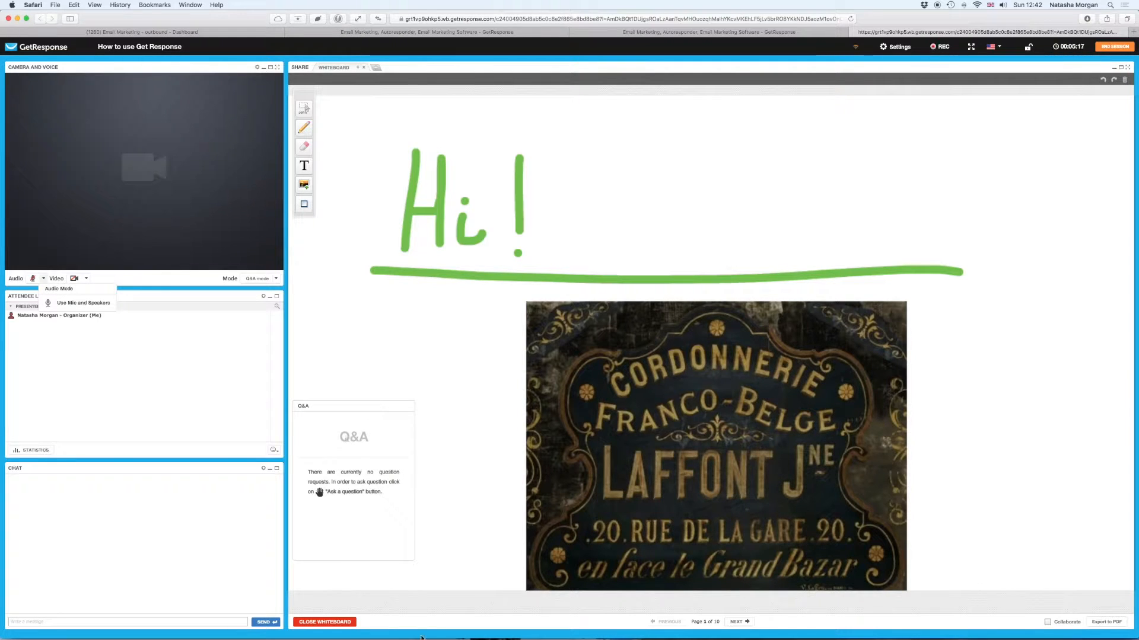
- Close the whiteboard and start a new poll named 'Can you hear me'
left_click(349, 625)
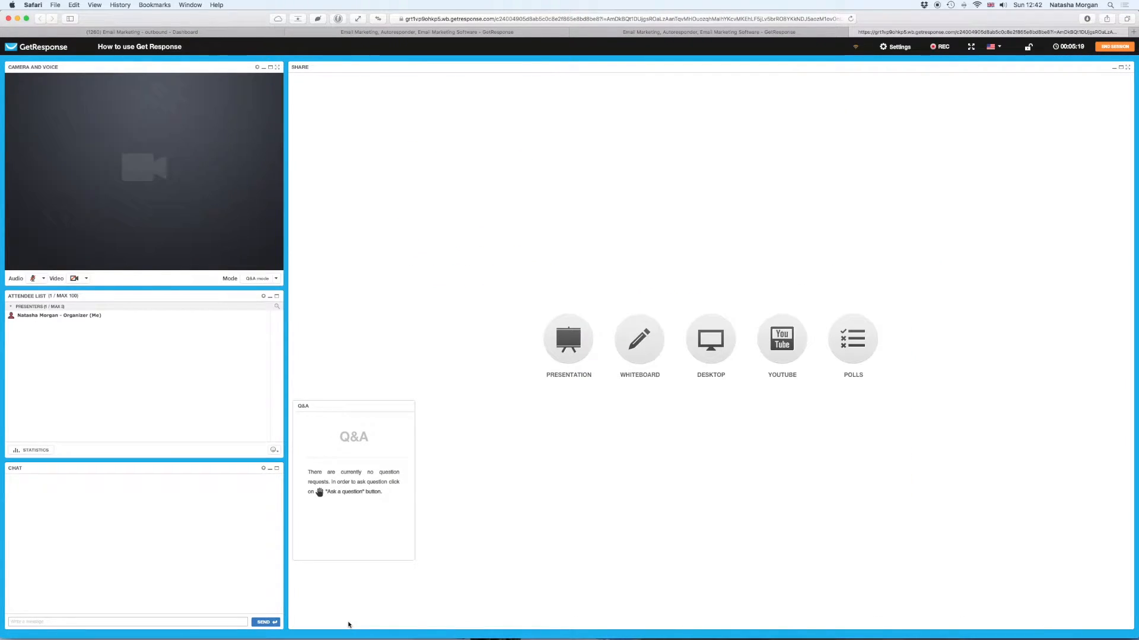
left_click(860, 336)
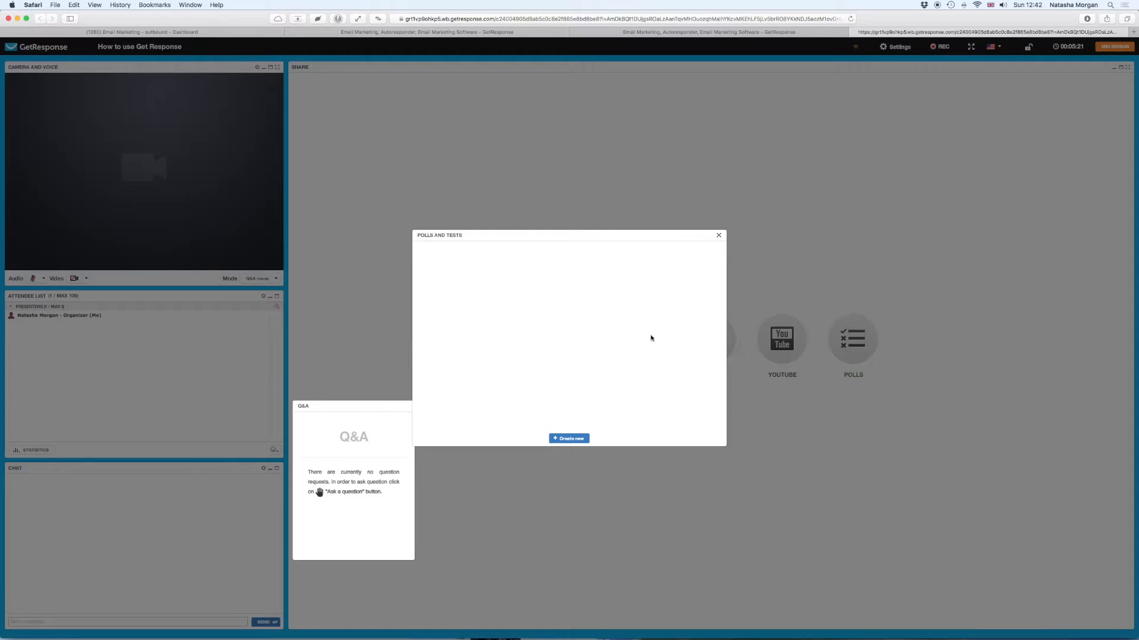
left_click(569, 439)
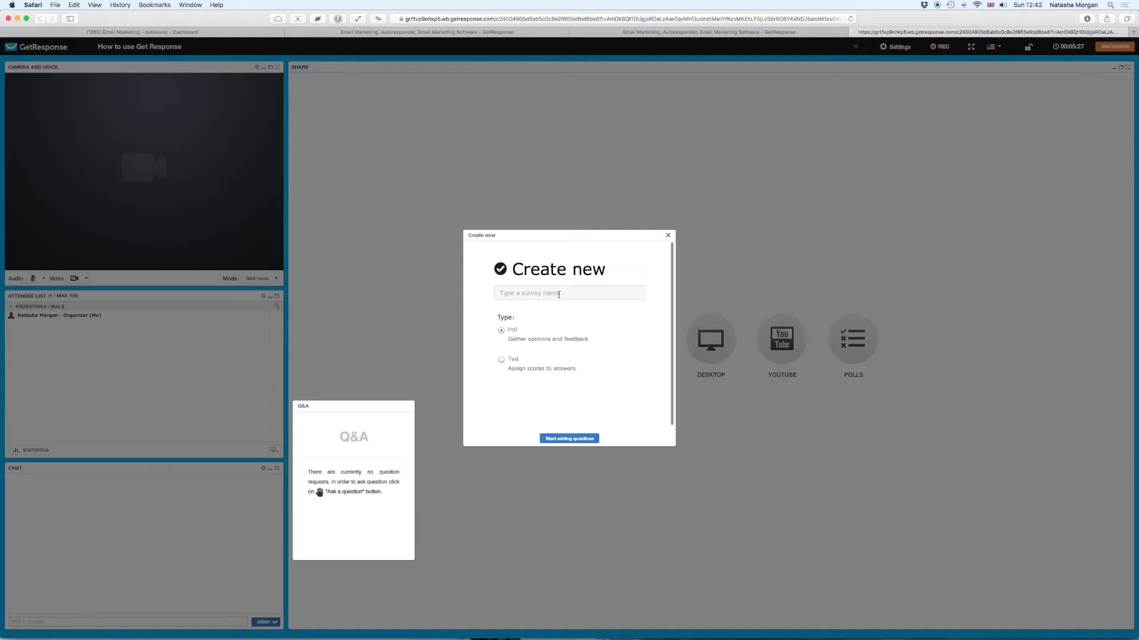
left_click(558, 295)
type("Can you hear me")
- Add the multiple-choice question 'Can you hear me?'
left_click(569, 438)
left_click(544, 266)
type("Cna you he")
key("BackSpace")
key("BackSpace")
key("BackSpace")
key("BackSpace")
key("BackSpace")
key("BackSpace")
key("BackSpace")
key("BackSpace")
key("BackSpace")
type("an ")
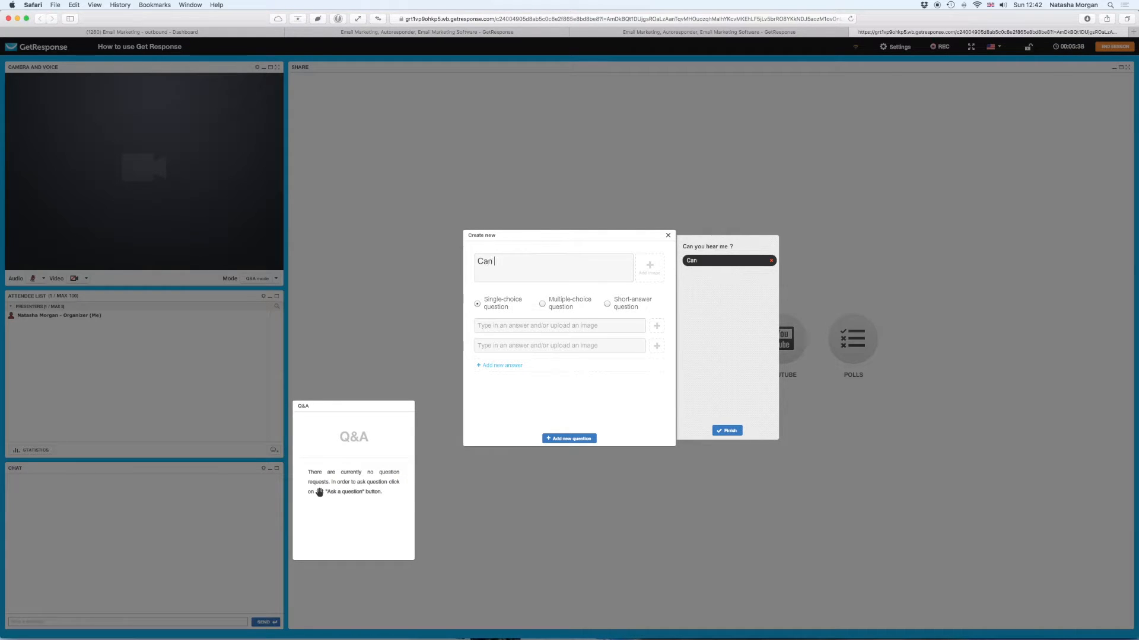
type("you hear me?")
left_click(543, 305)
- Enter the answers Yes, No and Kind of, and save the poll
left_click(539, 325)
type("Yes")
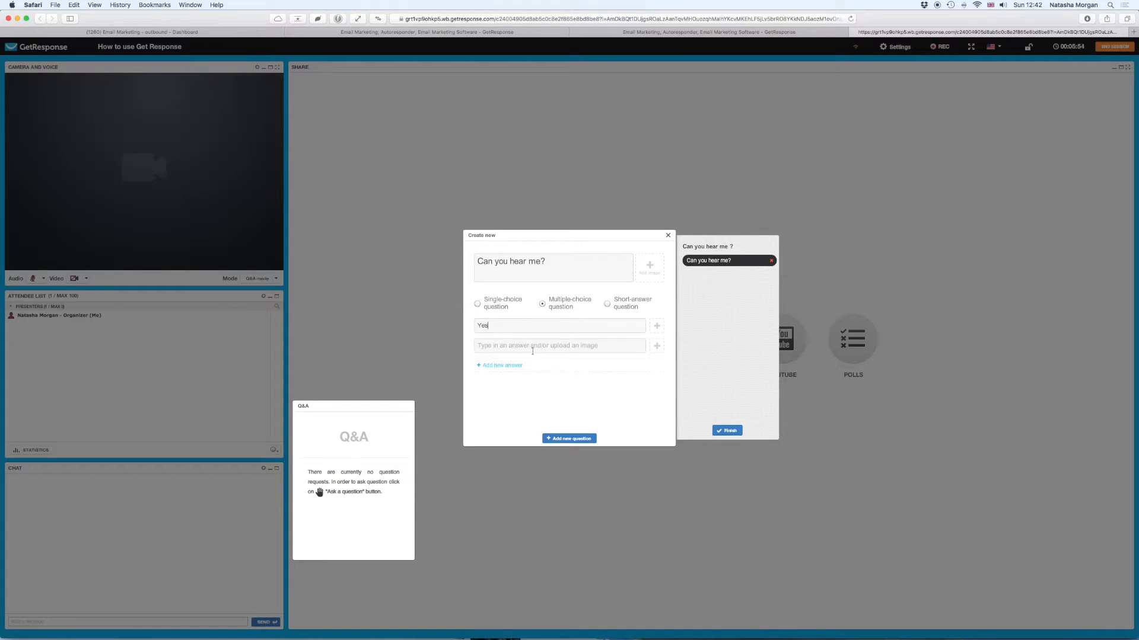
left_click(532, 350)
type("No")
left_click(508, 367)
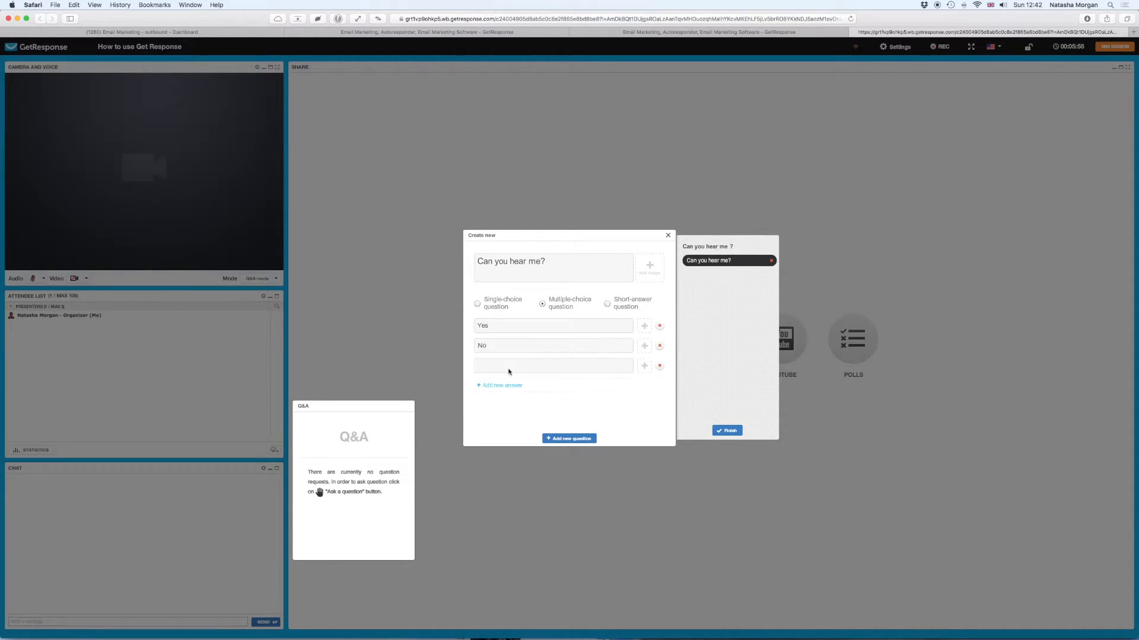
type("Kind of")
left_click(736, 433)
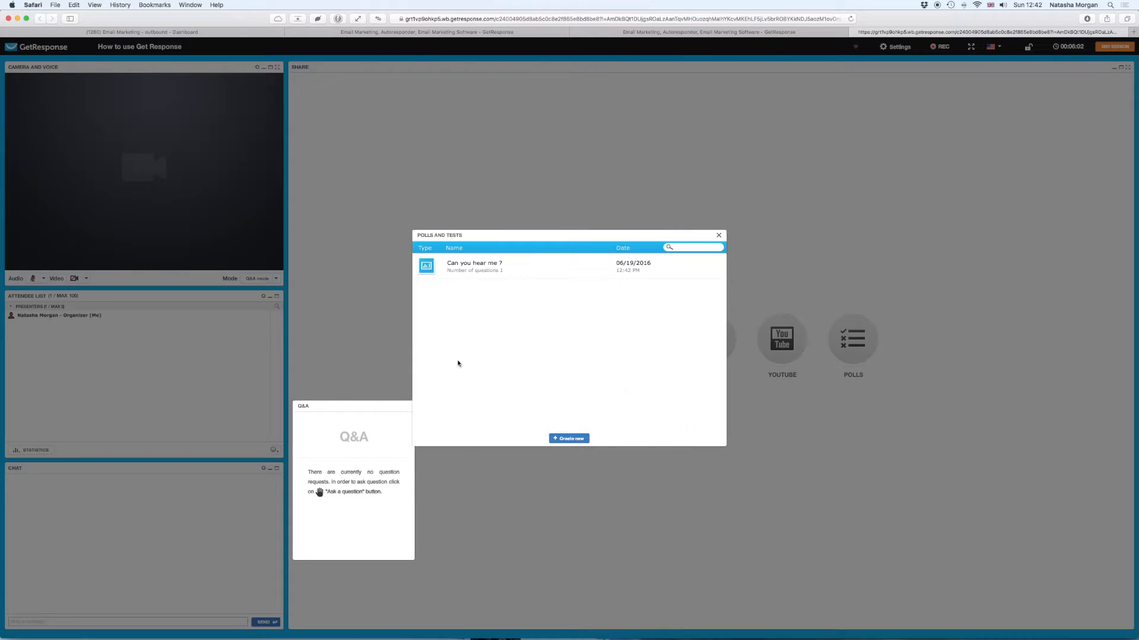
- Open the 'Can you hear me ?' poll from the Polls and tests list
mouse_move(471, 268)
left_click(680, 268)
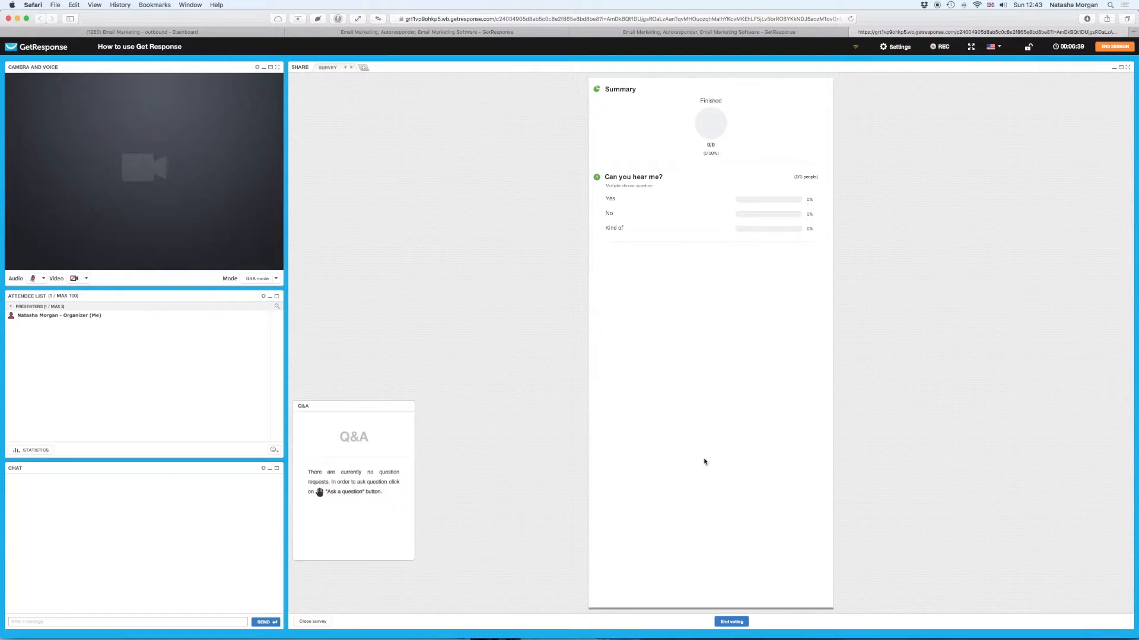
- Finish voting on the poll, then open the Audio and Video mode dropdowns
left_click(731, 621)
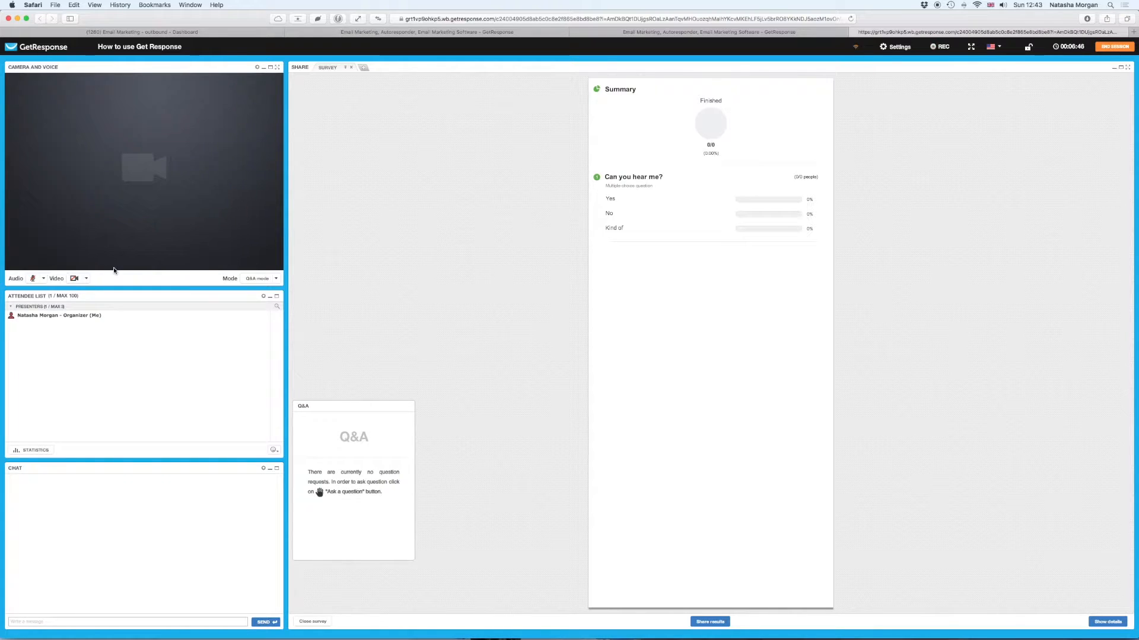
left_click(42, 279)
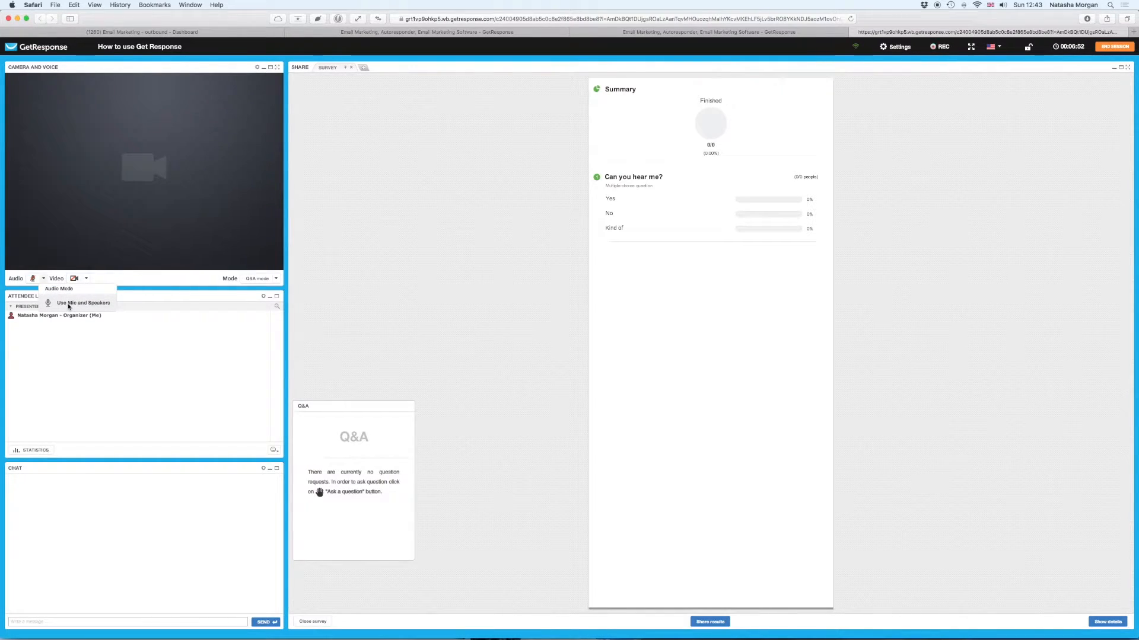
left_click(86, 278)
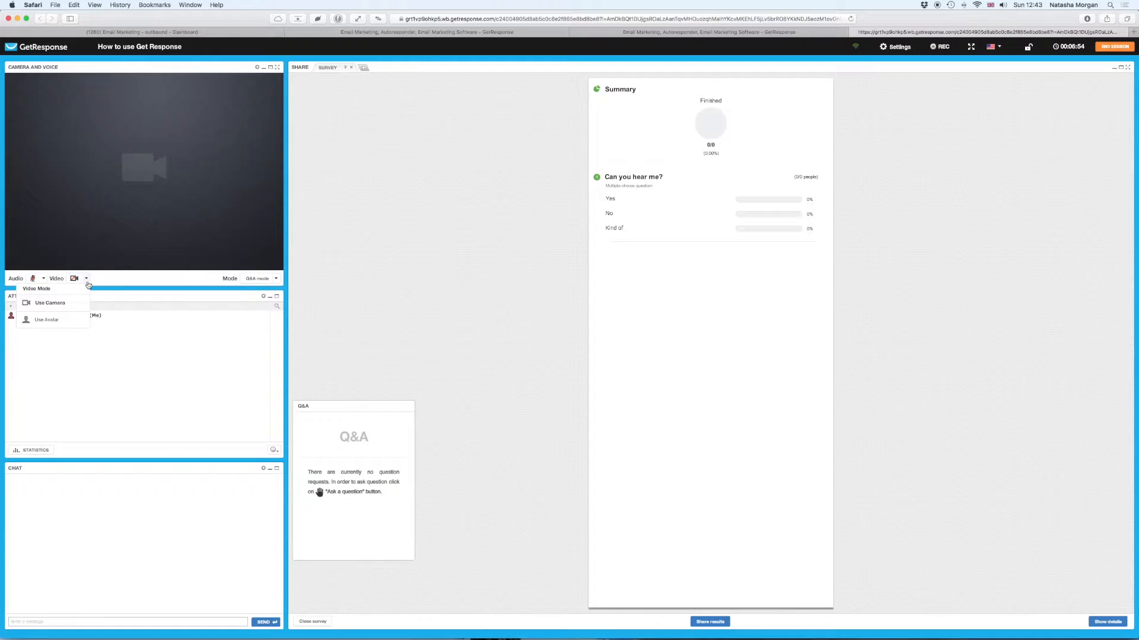
- Set the red-haired headset avatar as the presenter's video instead of the camera
left_click(51, 321)
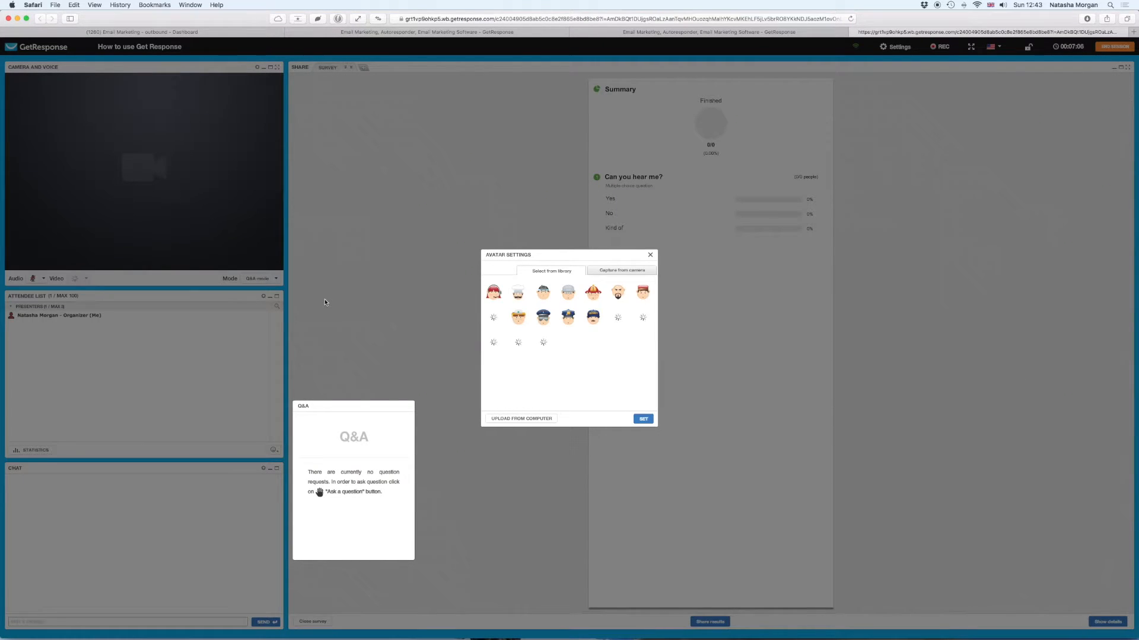
left_click(497, 293)
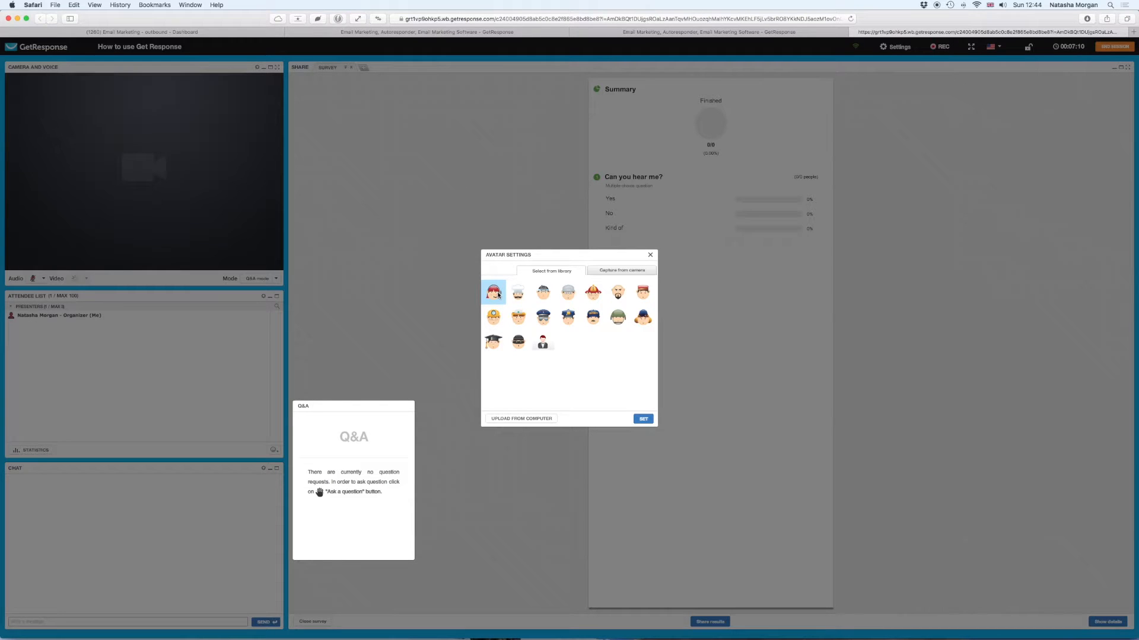
left_click(643, 420)
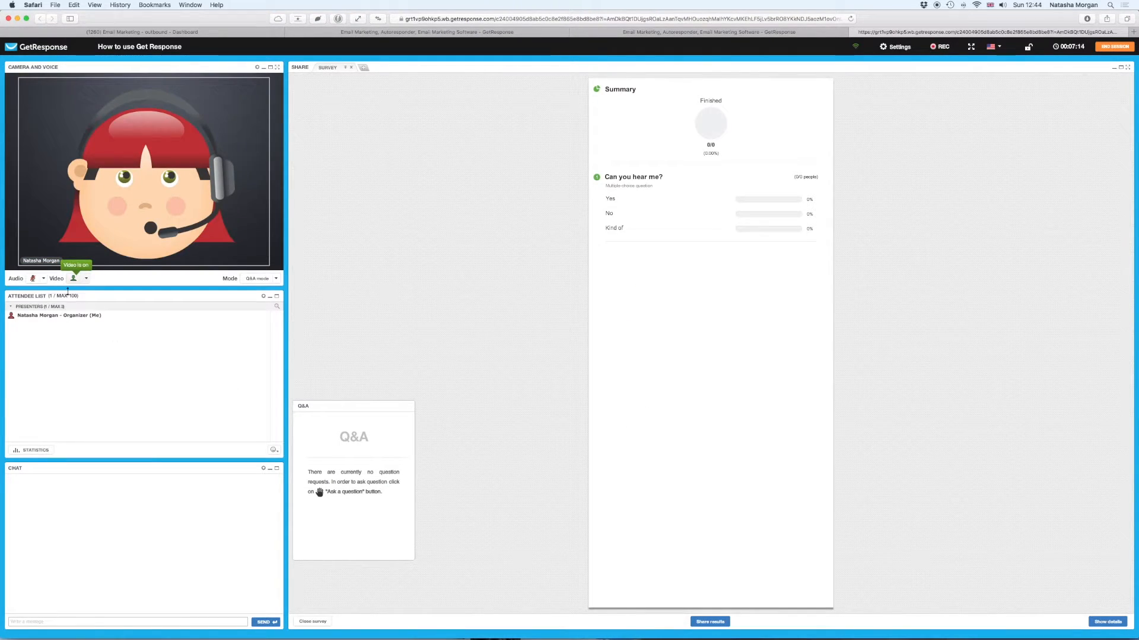
- Open and close the audio mode options, then open the session Mode choices
left_click(43, 280)
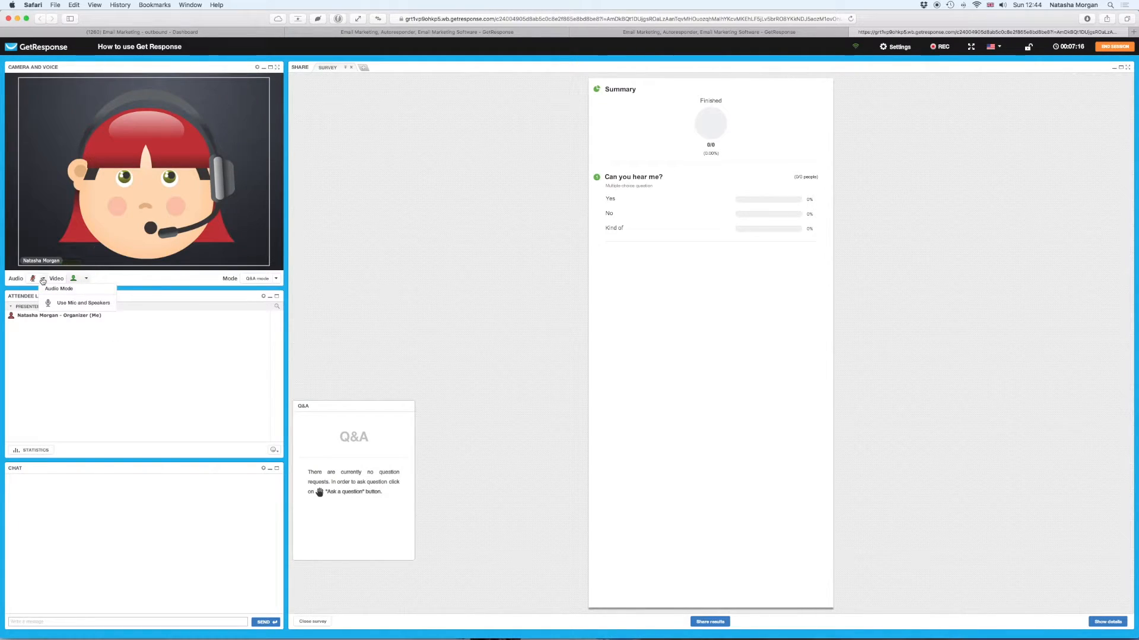
left_click(126, 281)
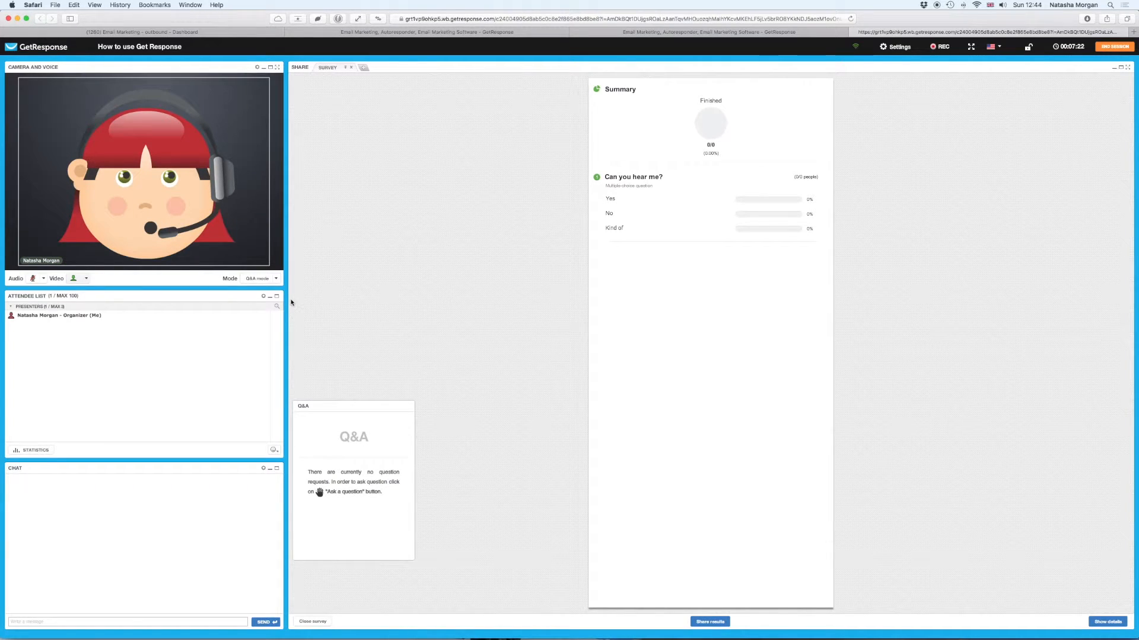
left_click(276, 280)
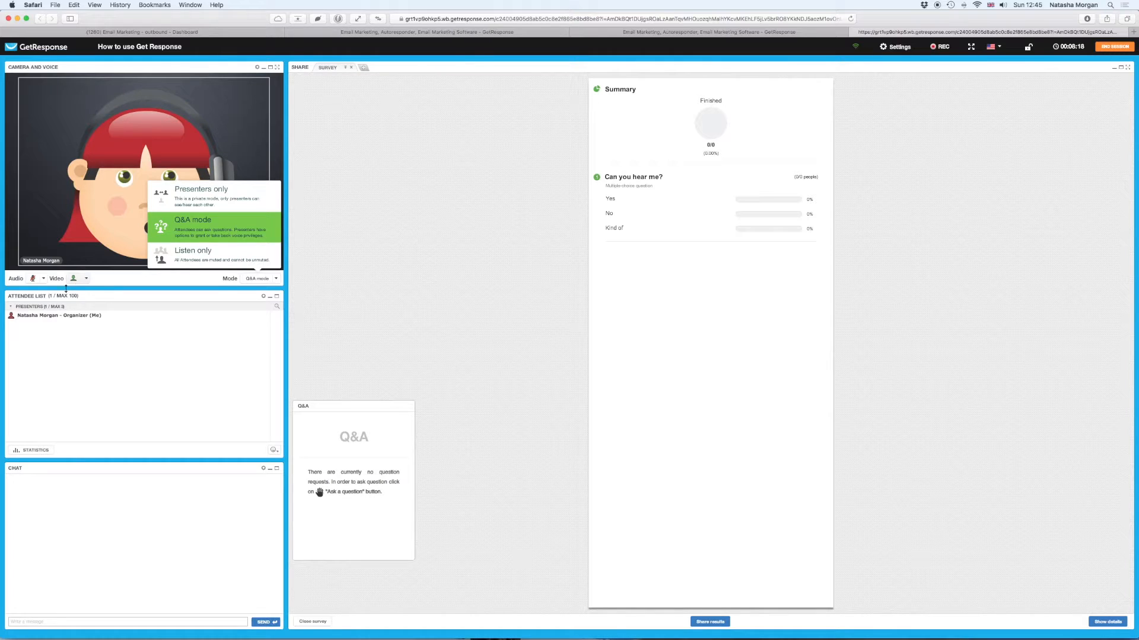
- Glance at the video mode choices, then review and close the attendee statistics by country and device
left_click(87, 279)
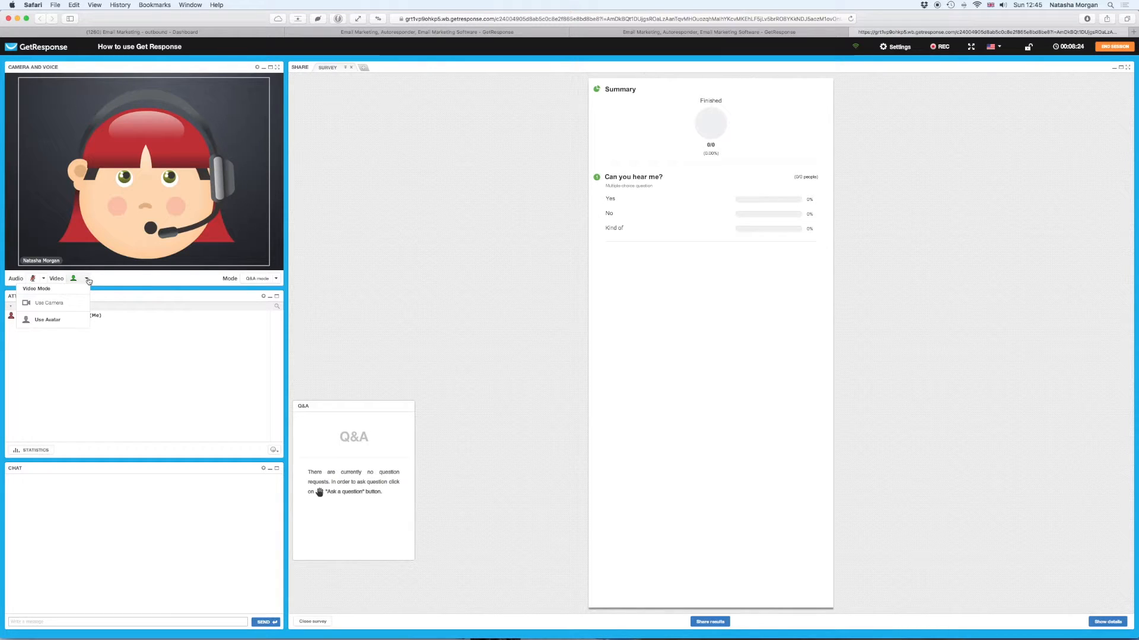
left_click(123, 296)
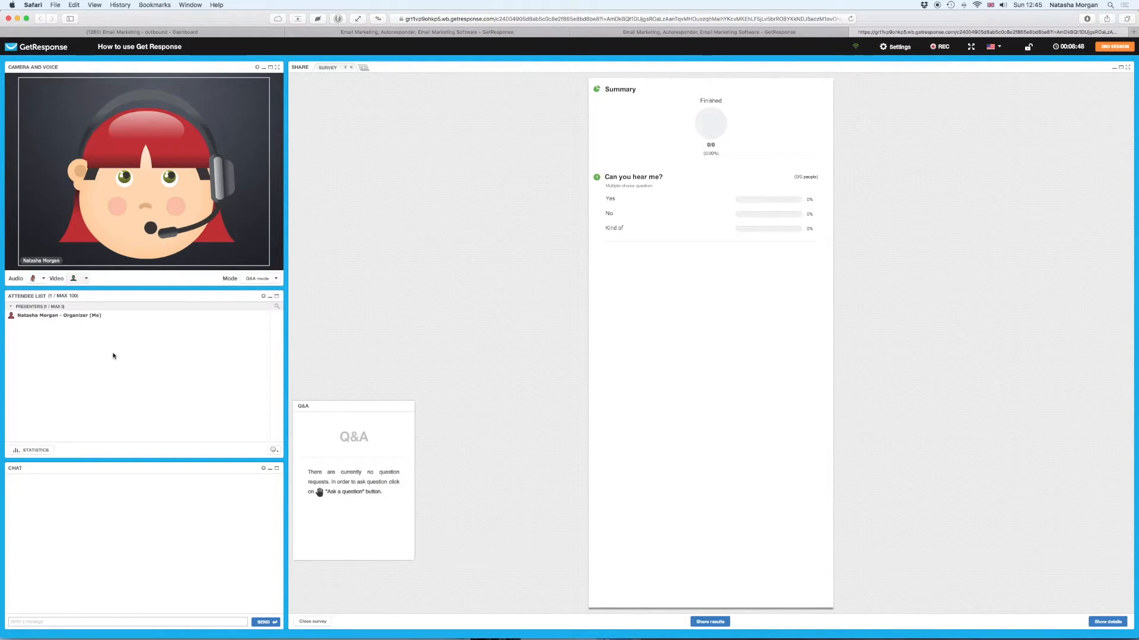
left_click(43, 450)
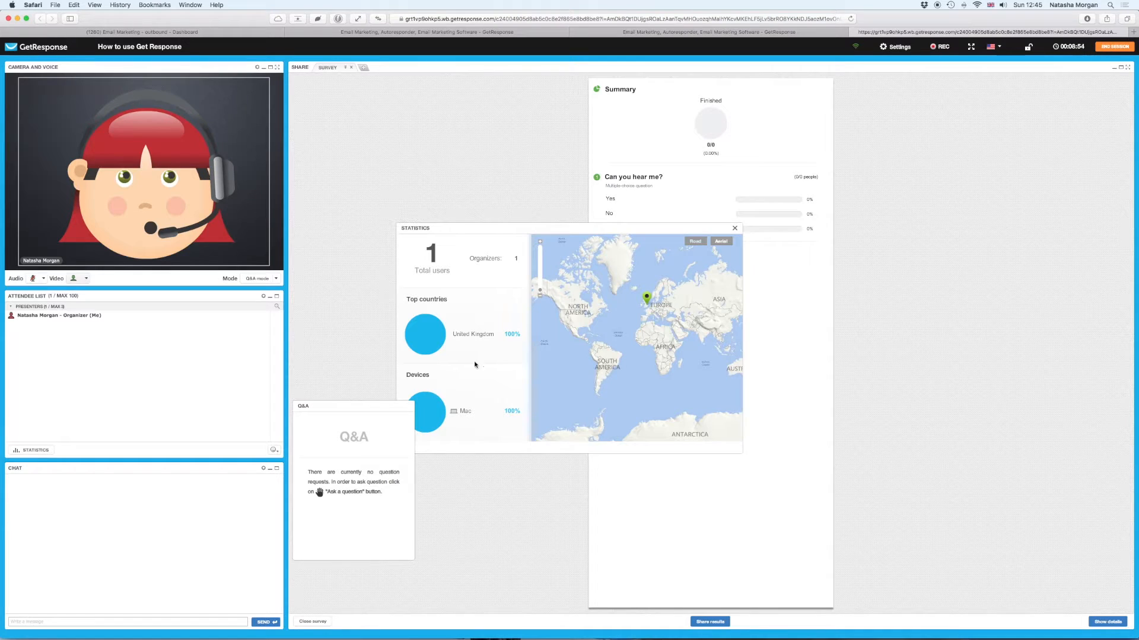
left_click(734, 228)
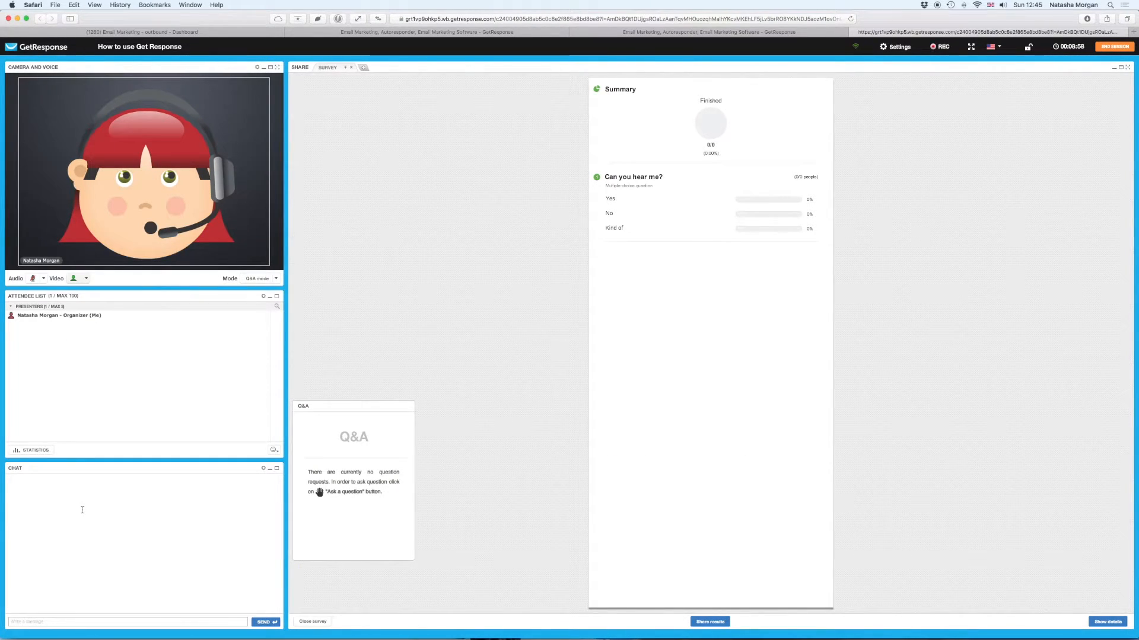
- Post 'Test Message - Hello all!' in the chat, then open the attendee list's options menu
left_click(78, 622)
type("Test Message - Hello all!")
key("Return")
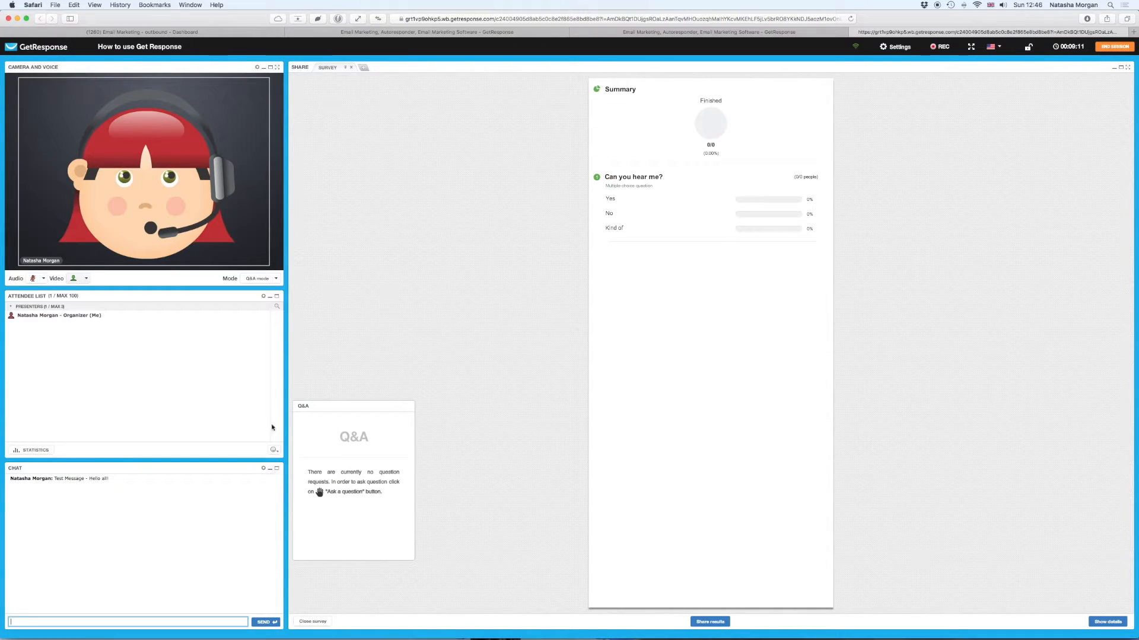
left_click(264, 296)
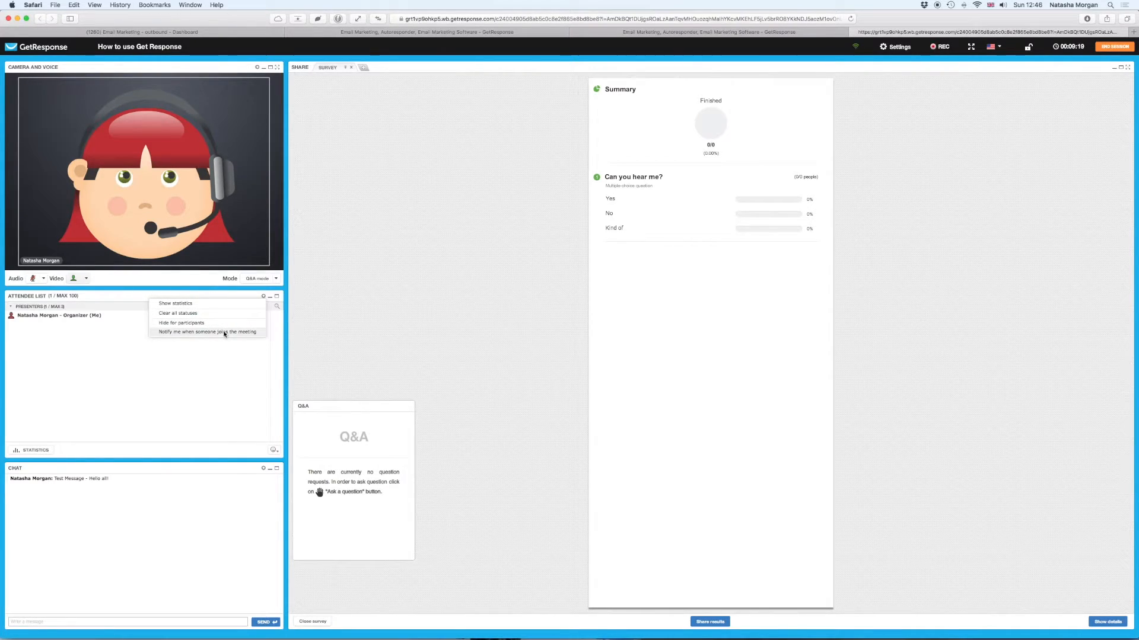
- Open the Chat panel's gear menu showing moderation, timestamps and 10pt–22pt font sizes
left_click(263, 469)
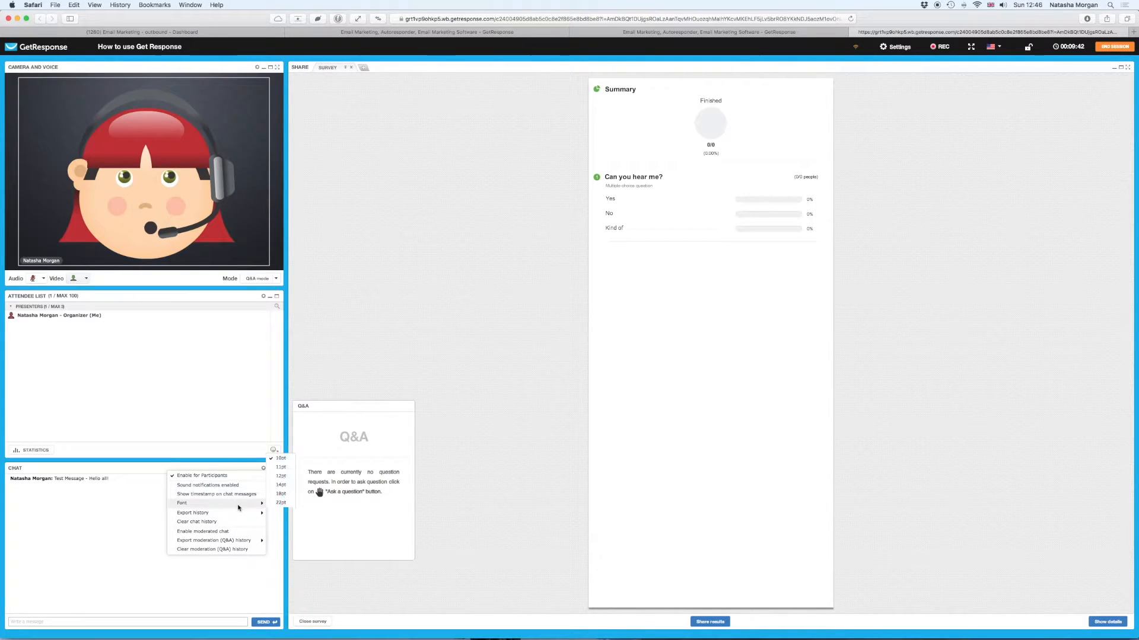
- Turn on chat timestamps and enable moderated chat from the chat gear menu
left_click(236, 494)
left_click(263, 469)
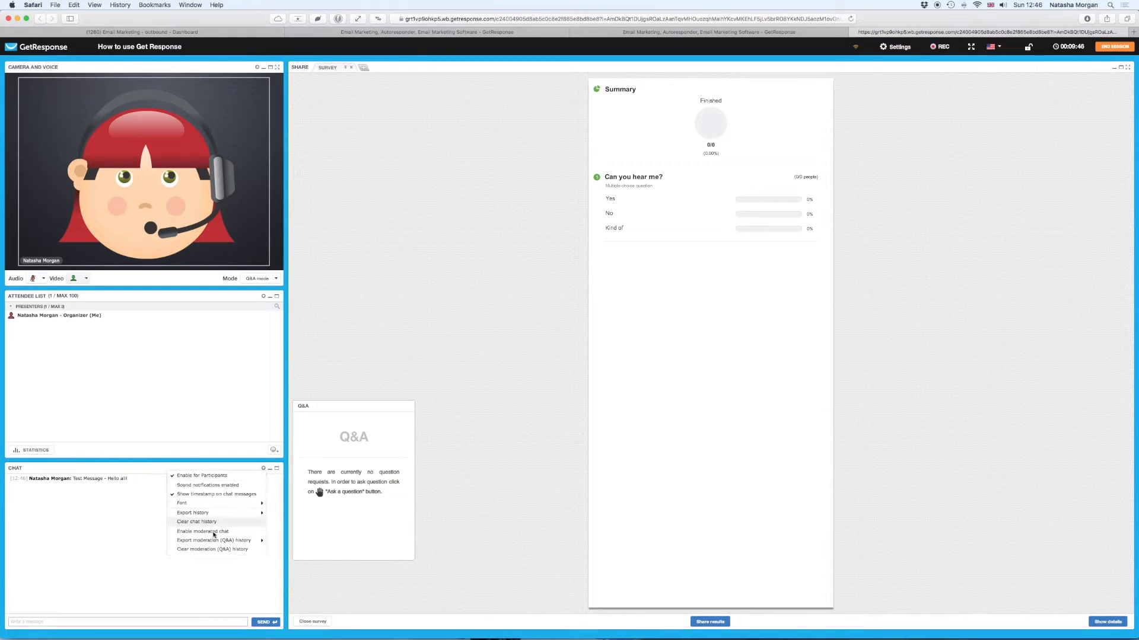
mouse_move(204, 537)
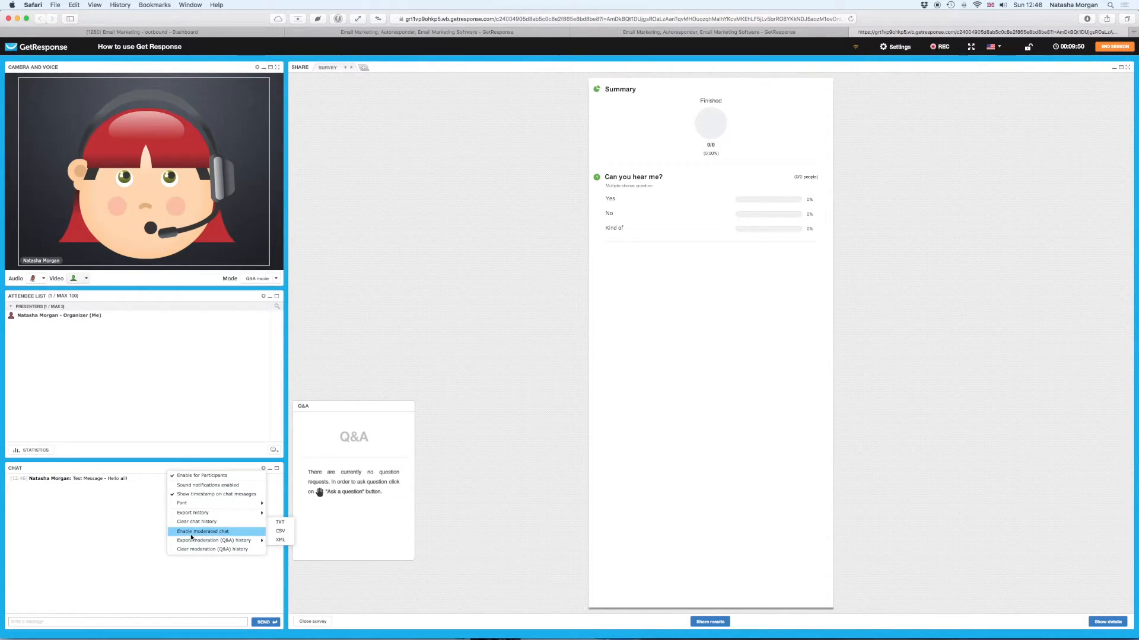
left_click(192, 531)
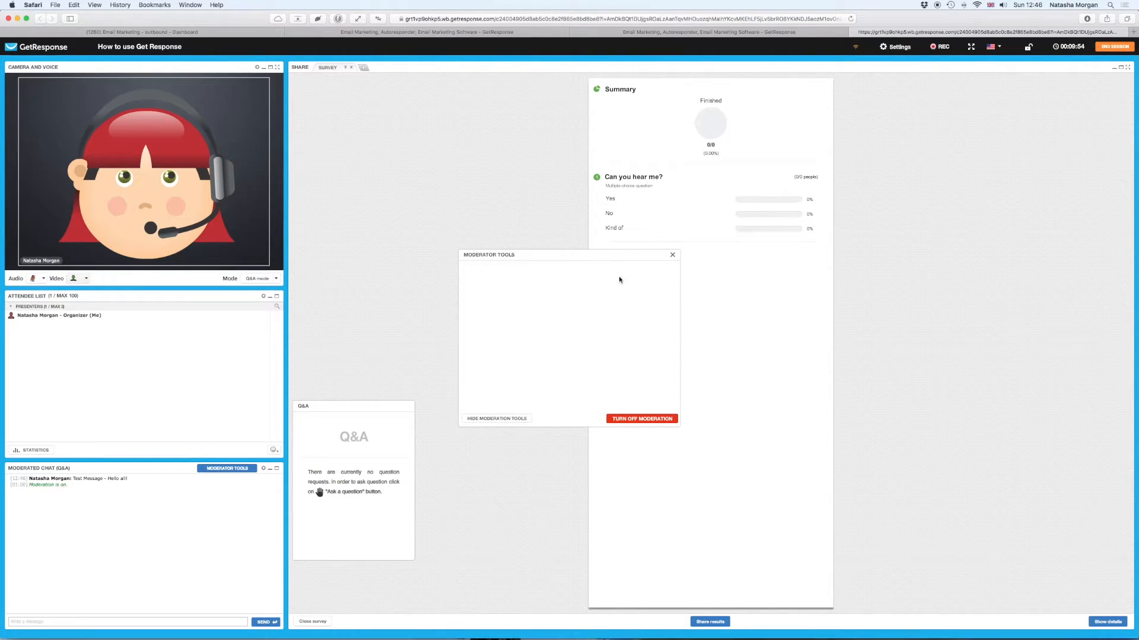
- Close the Moderator Tools window, then close the survey to reveal the sharing options
left_click(672, 256)
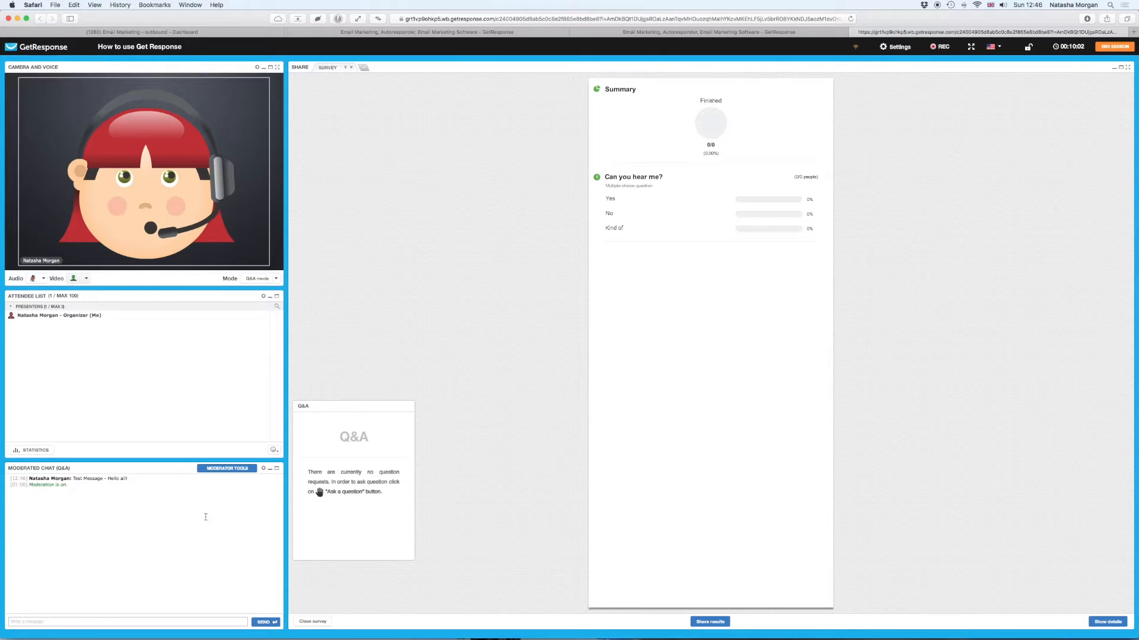
left_click(252, 472)
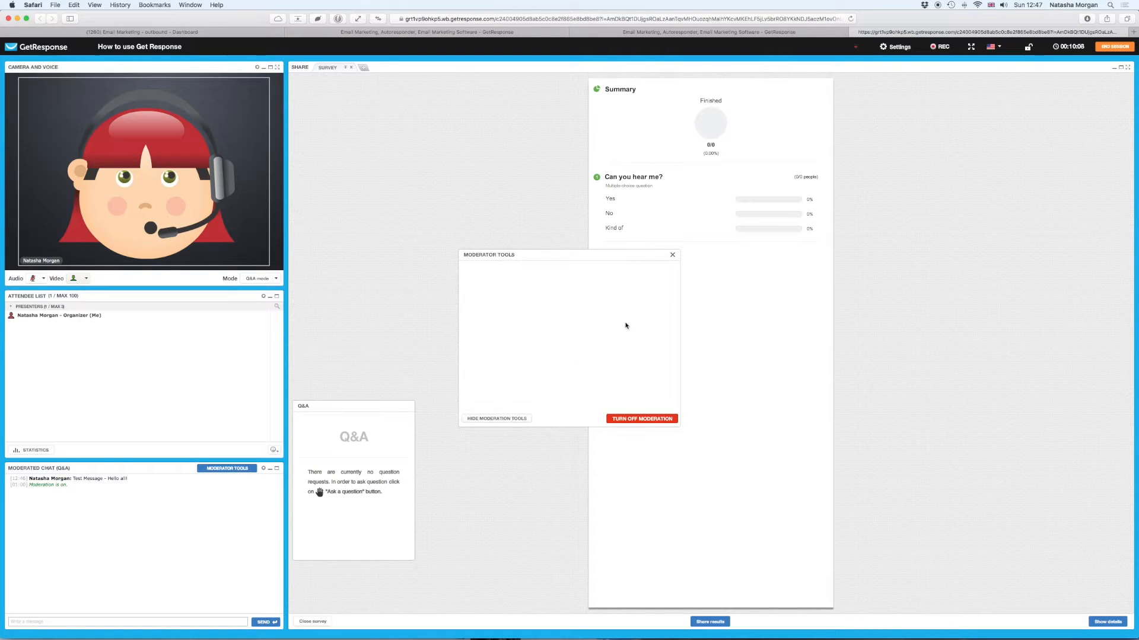
left_click(672, 255)
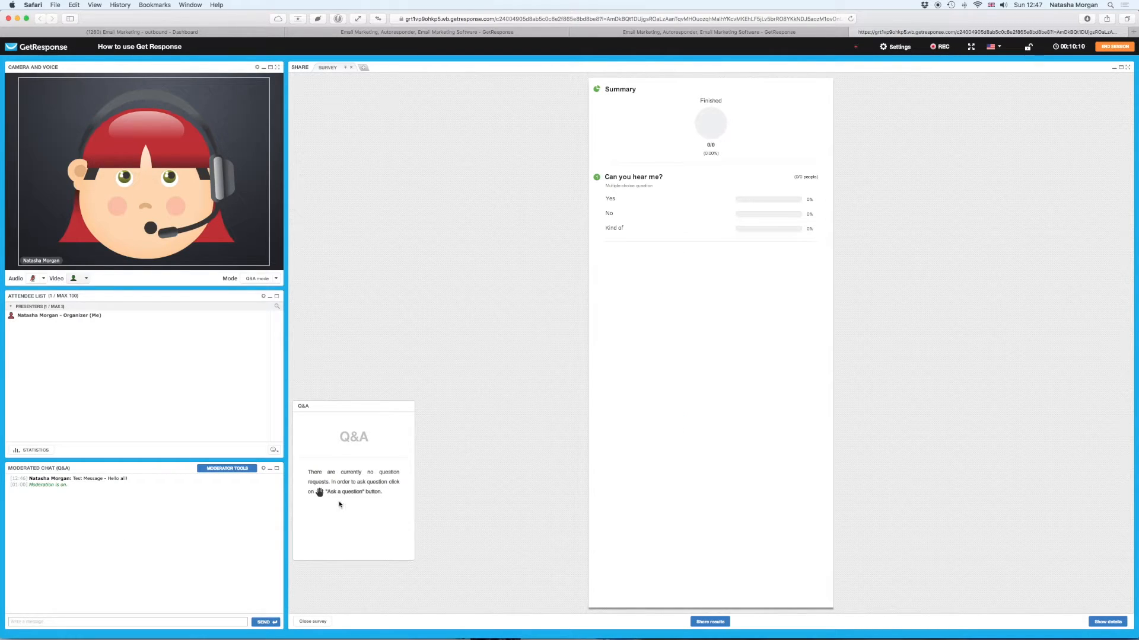
left_click(263, 469)
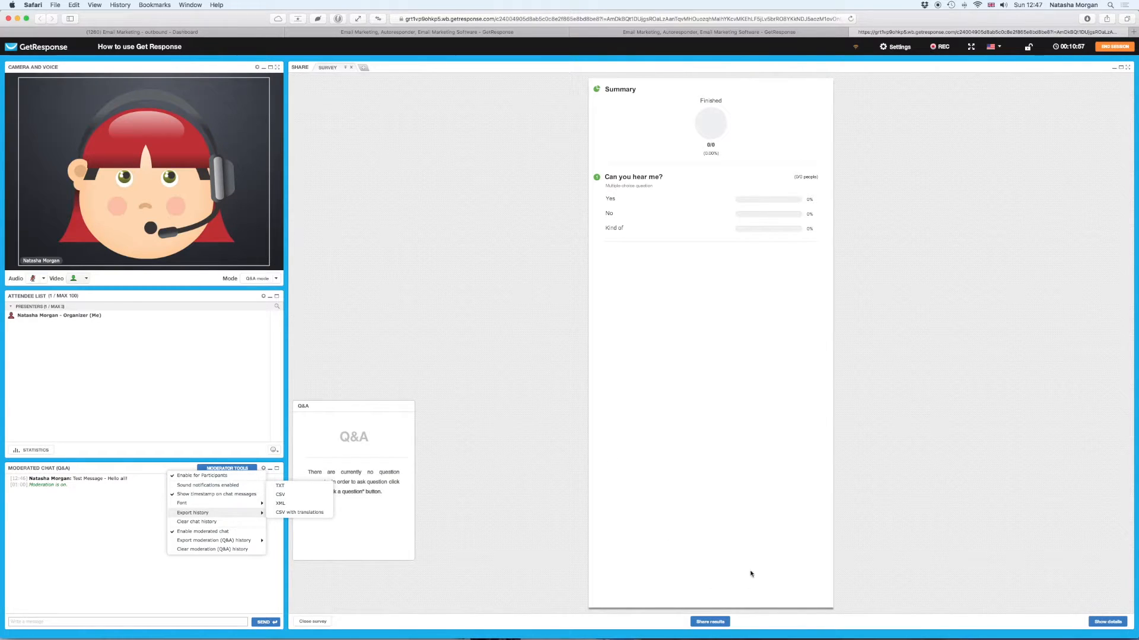
left_click(303, 622)
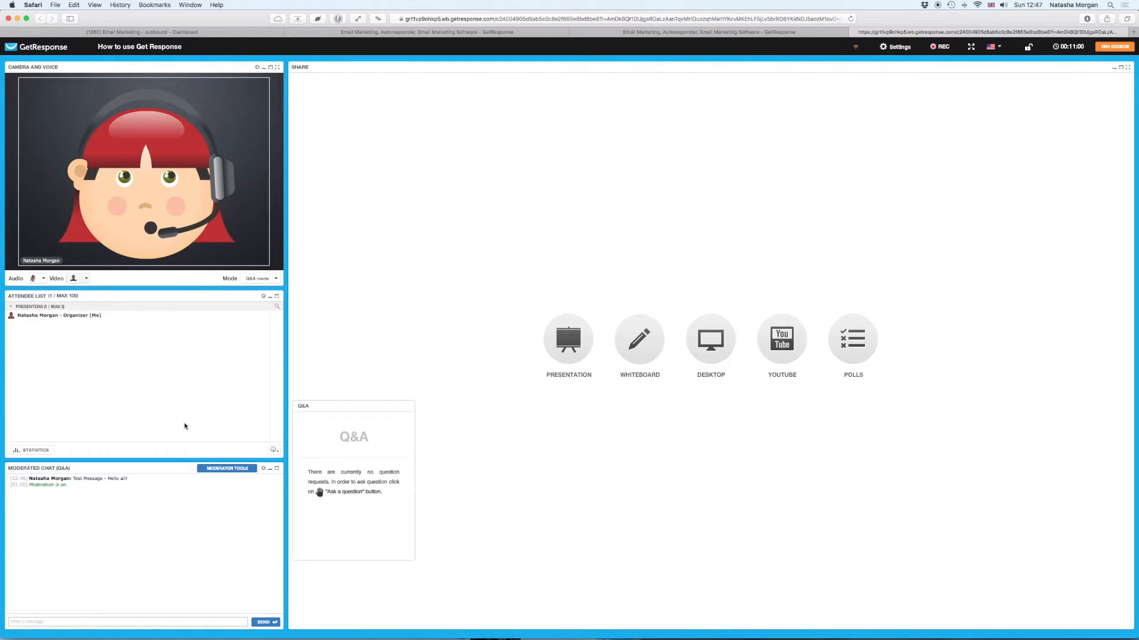
- Search YouTube for 'using get respons', share 'Getting started with GetResponse', and pause it
left_click(263, 469)
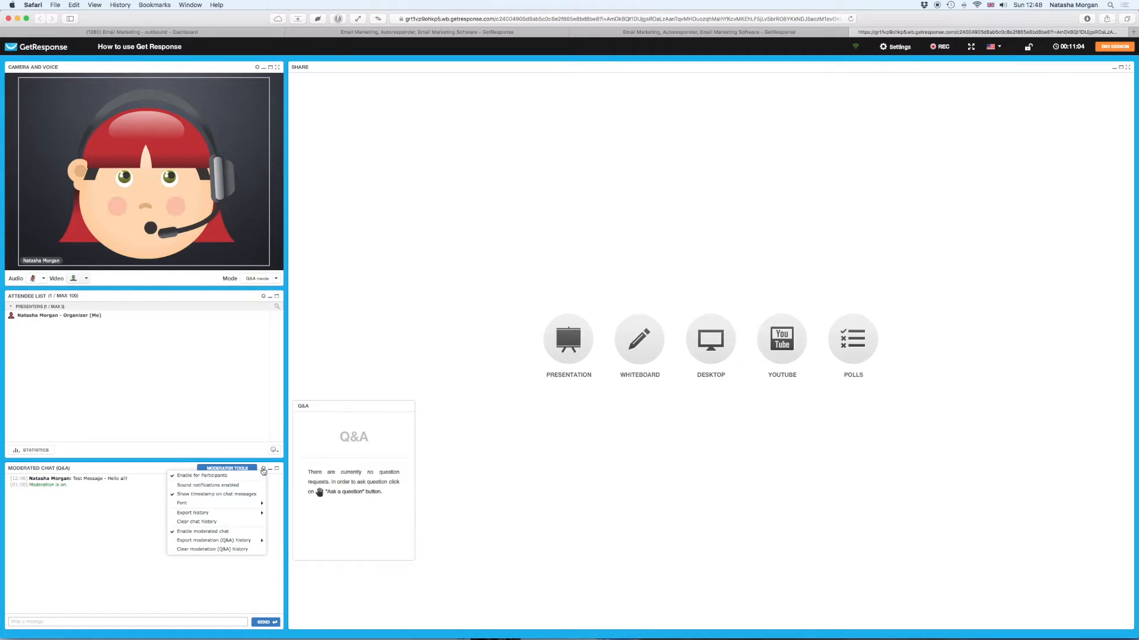
left_click(242, 443)
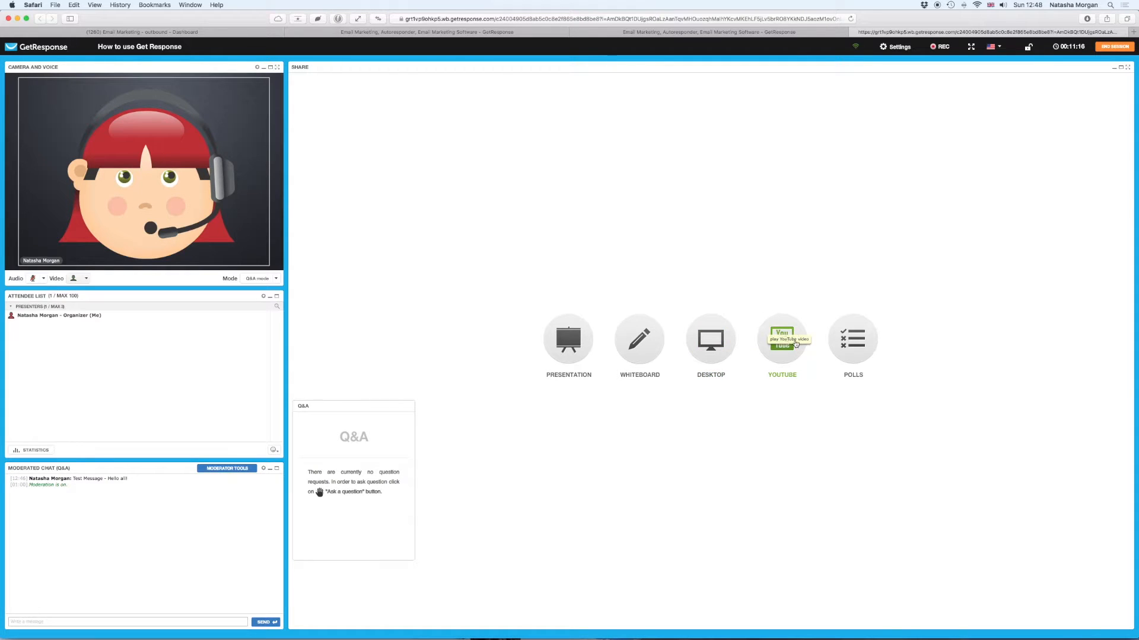
left_click(791, 348)
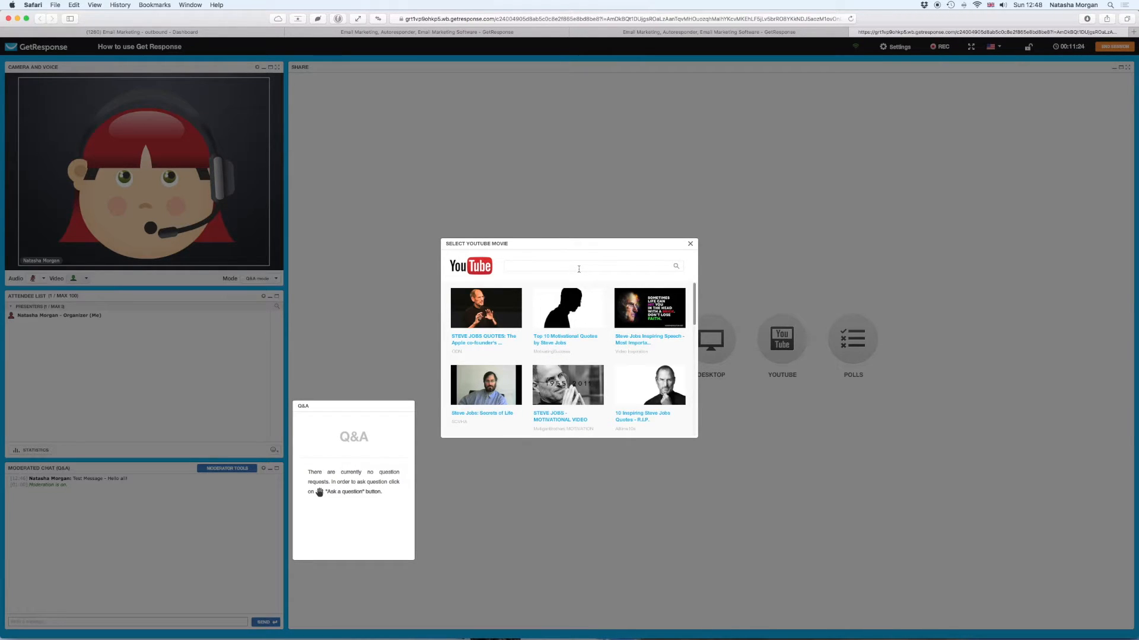
type("using get respons")
key("Return")
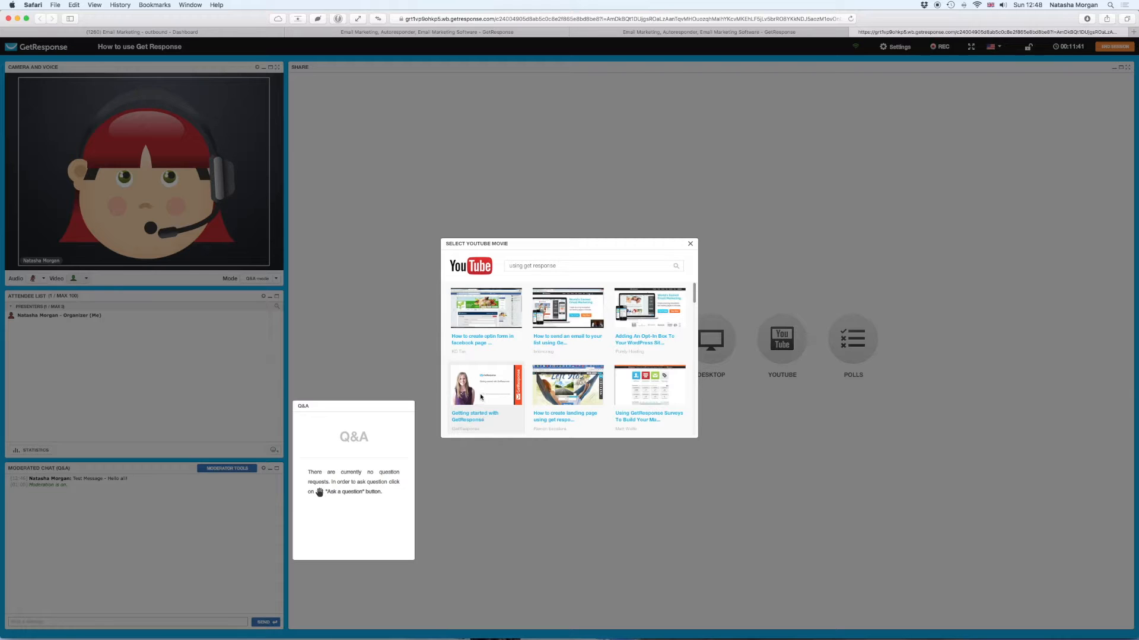
left_click(481, 397)
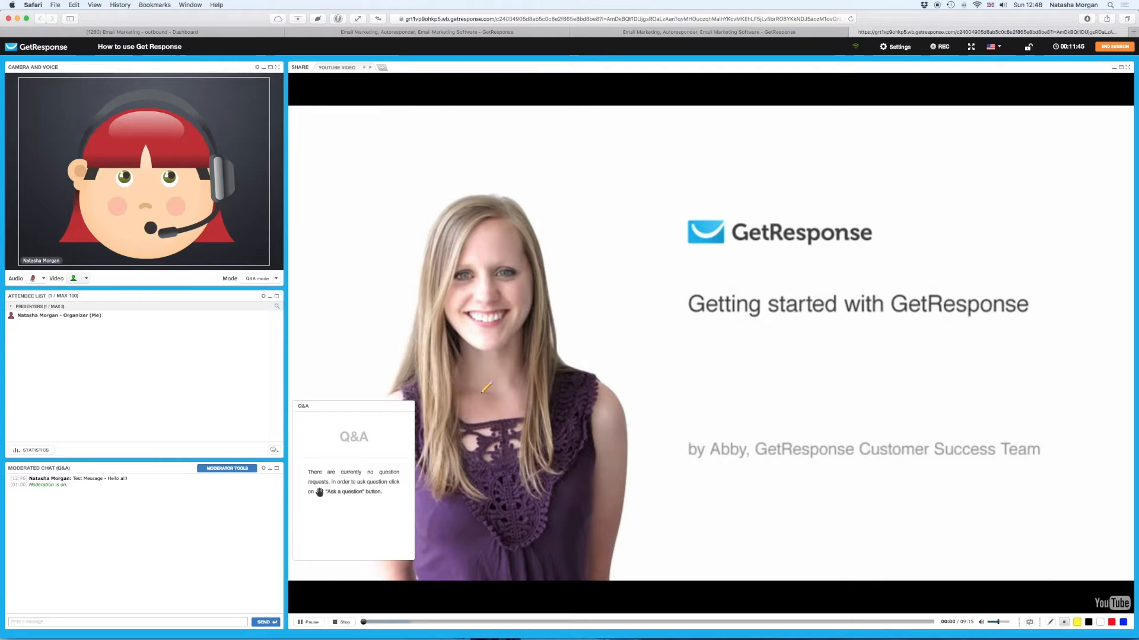
left_click(309, 624)
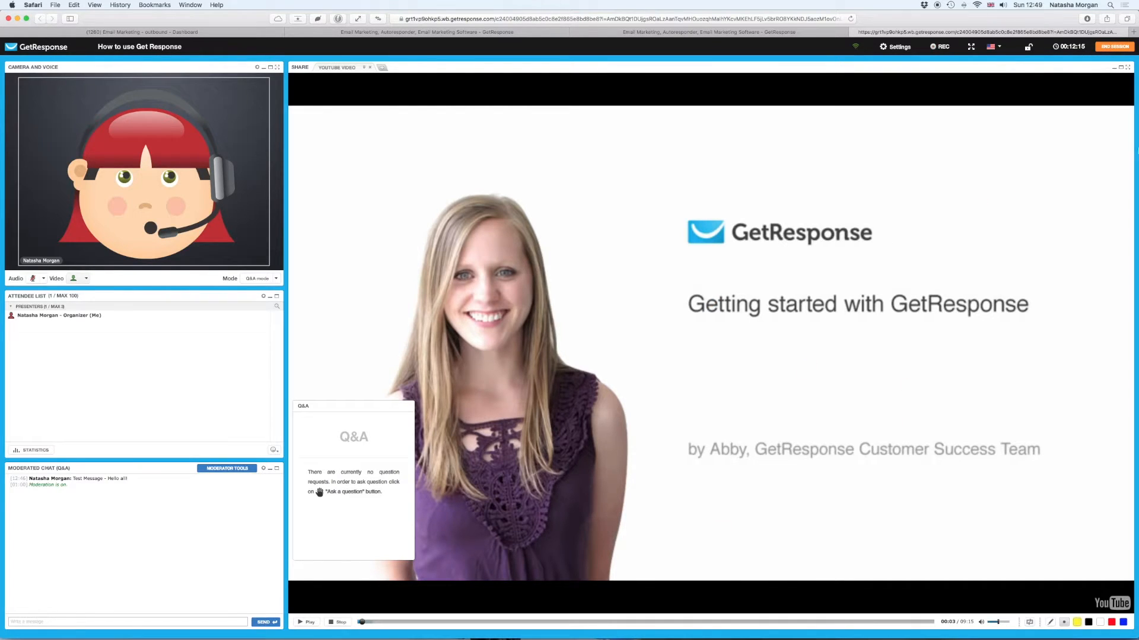
- Close and reshare the 'Getting started with GetResponse' YouTube video from a 'using get respo' search
left_click(369, 67)
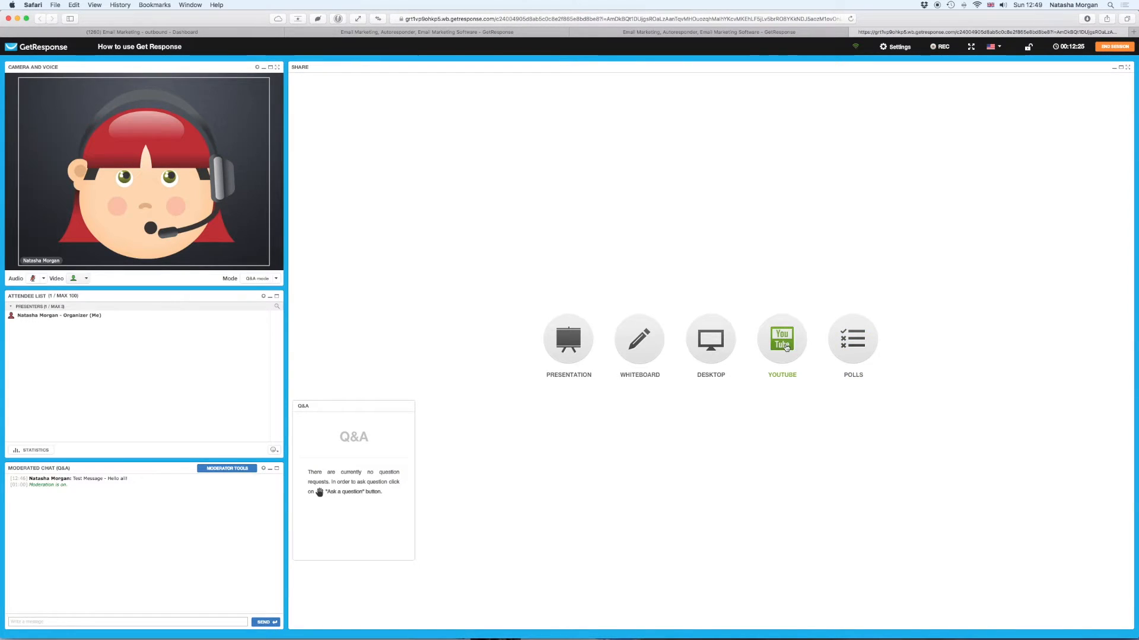
left_click(786, 348)
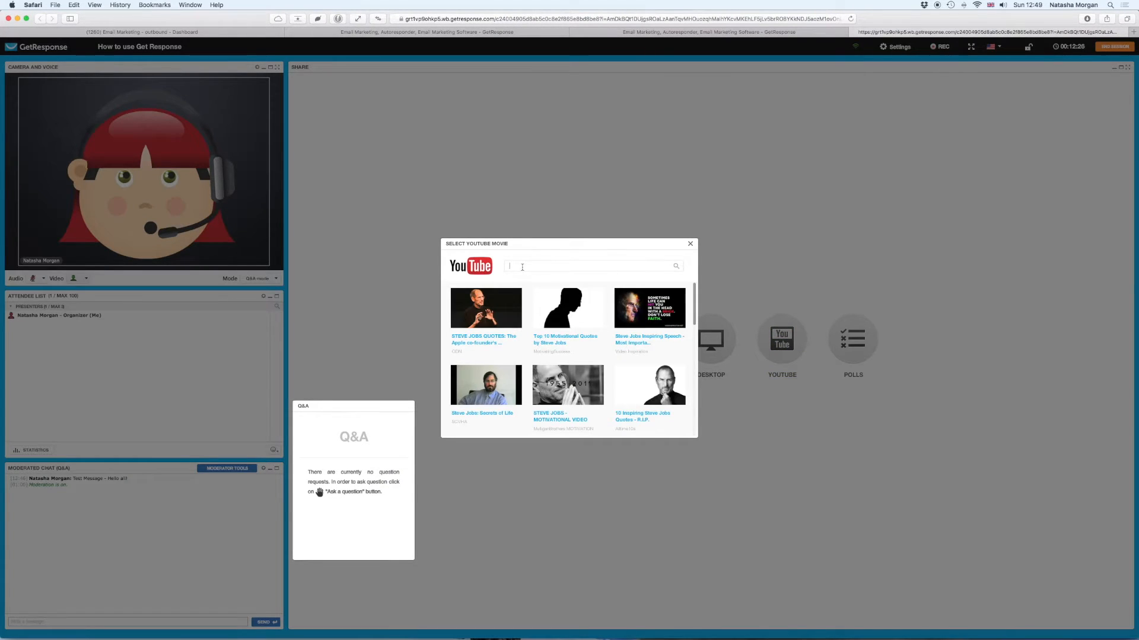
type("using get response")
key("Return")
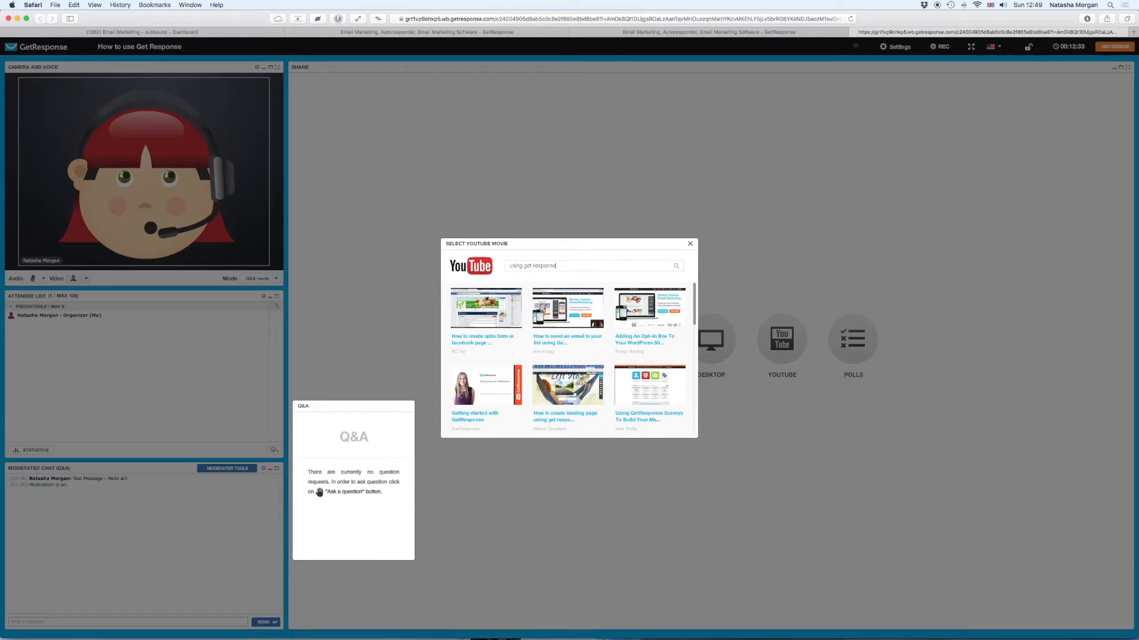
left_click(477, 419)
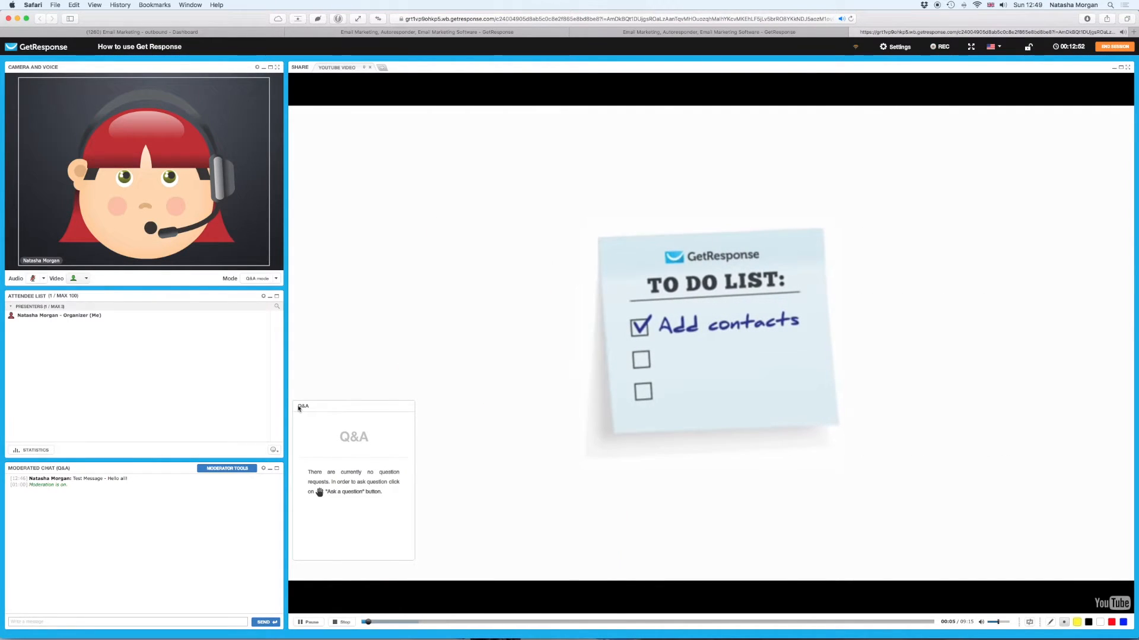
- Drag the Q&A panel down over the chat area and bring up Layout Settings
left_click_drag(302, 407, 132, 415)
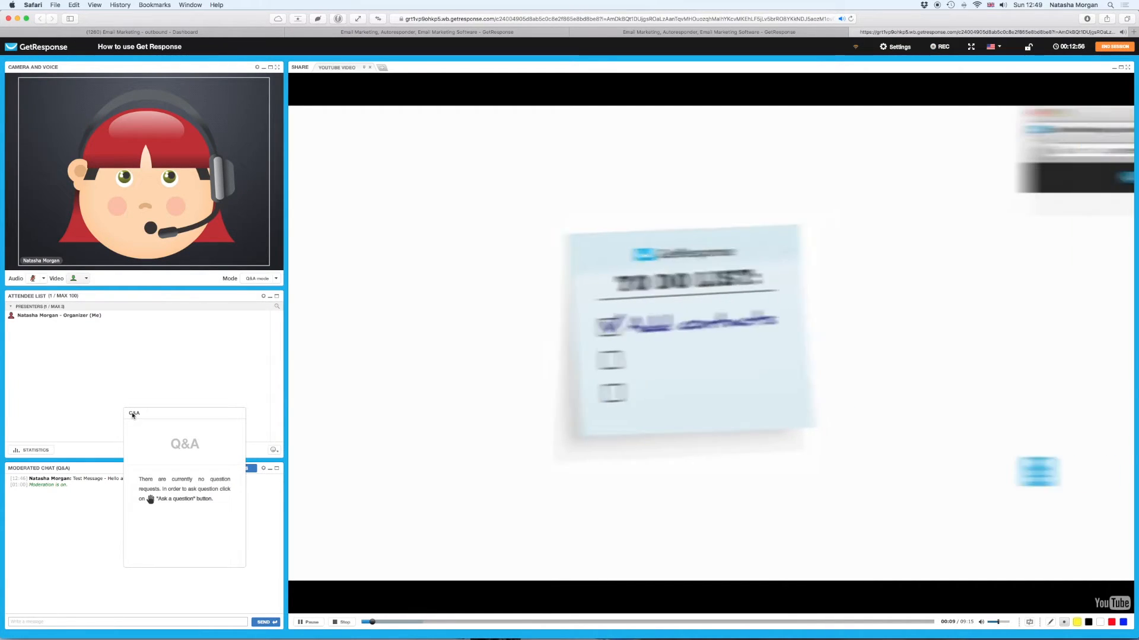
left_click_drag(132, 415, 82, 480)
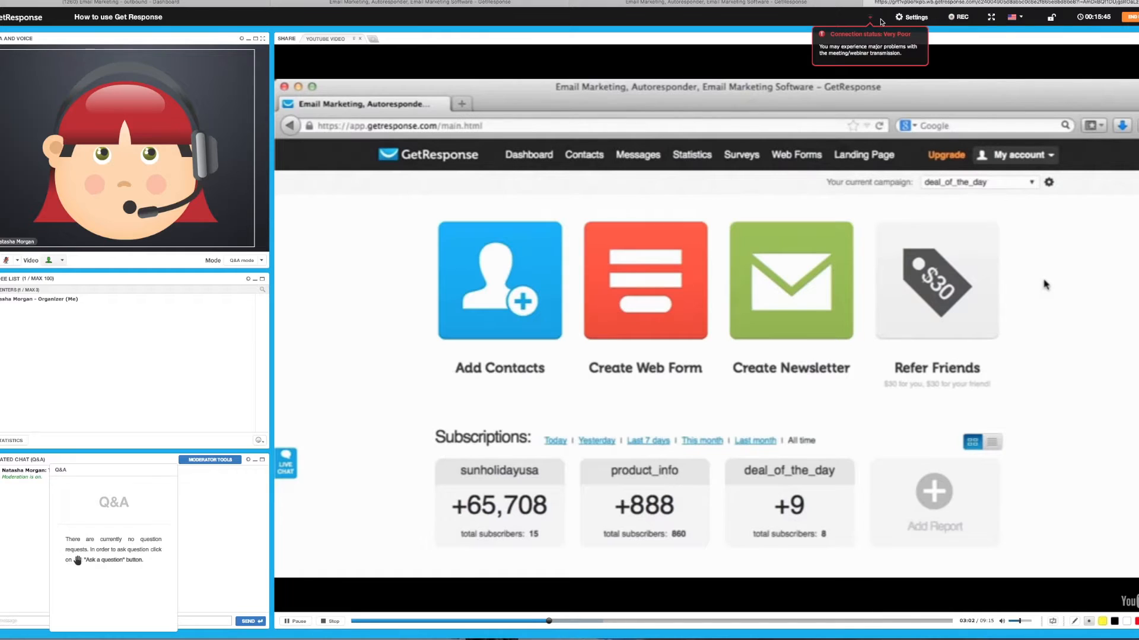
left_click(904, 18)
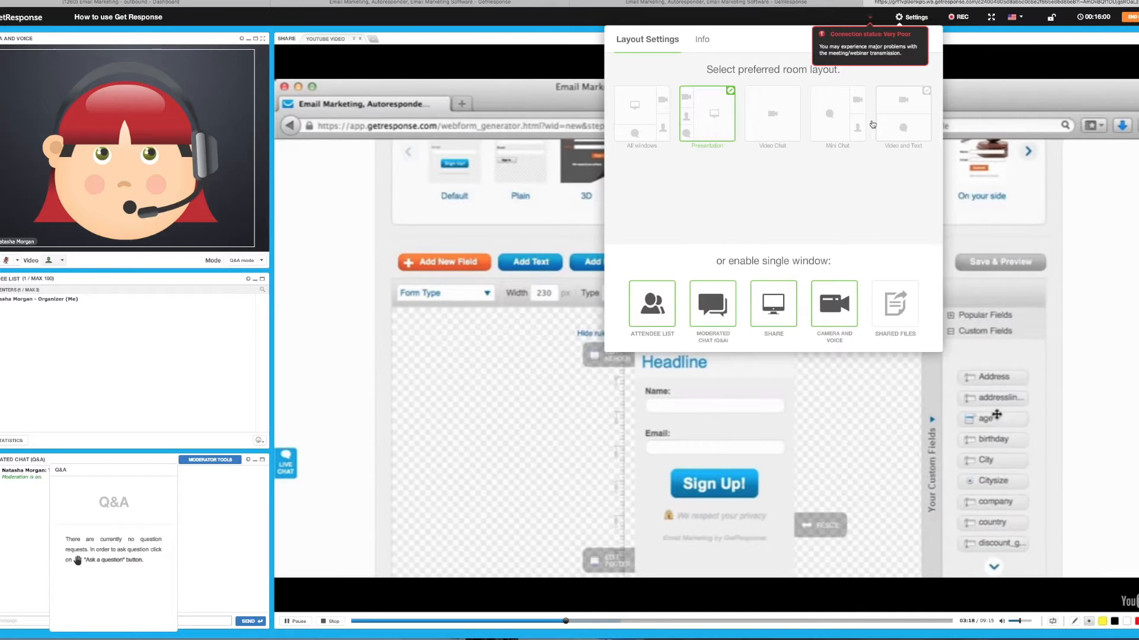
- Check the Info tab, close Layout Settings and the poor-connection warning, then pause the video at 3:40
left_click(701, 39)
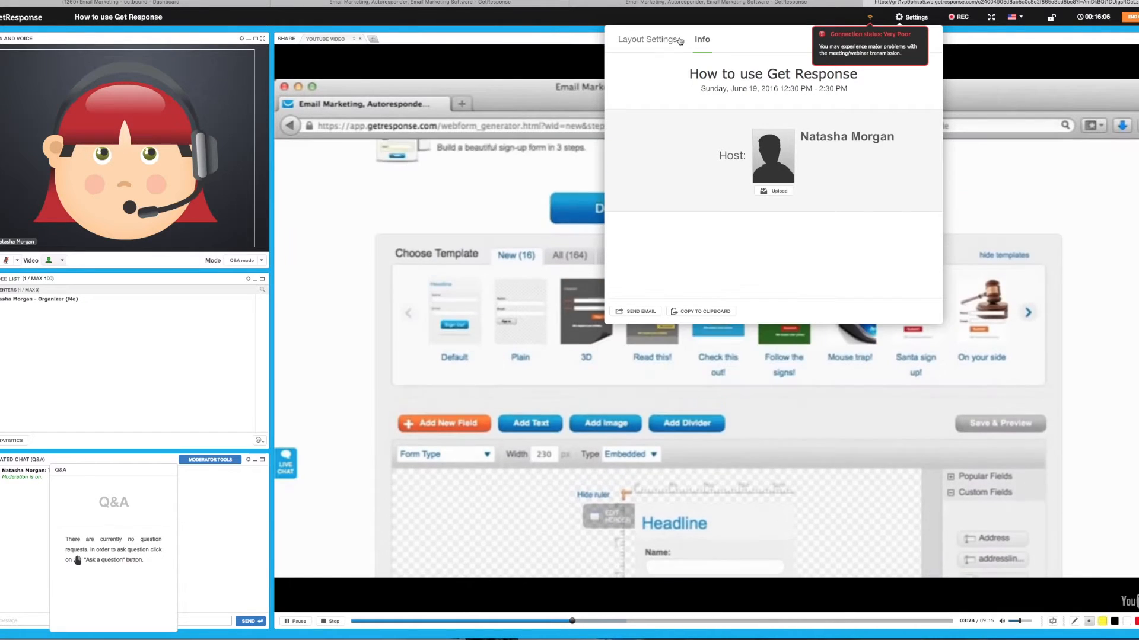
left_click(652, 40)
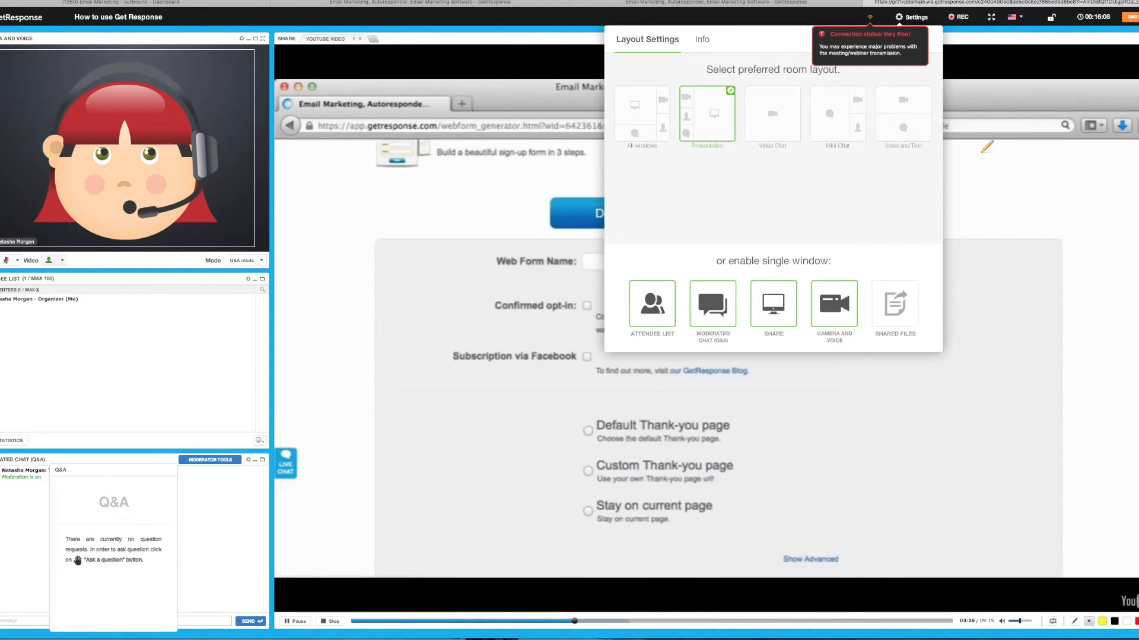
left_click(959, 39)
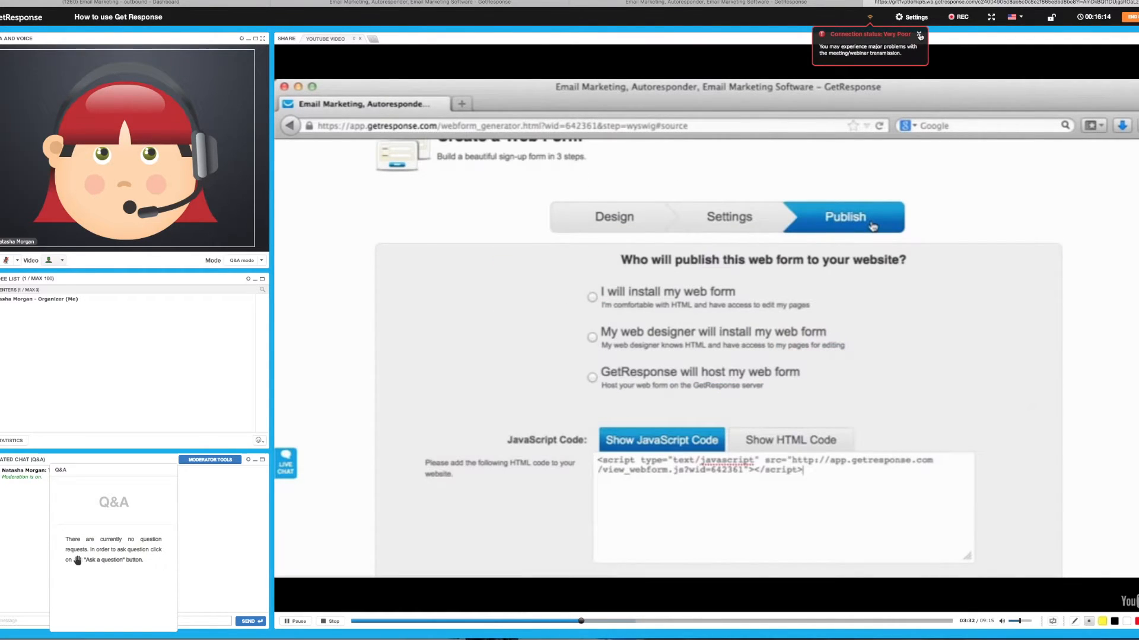
left_click(919, 36)
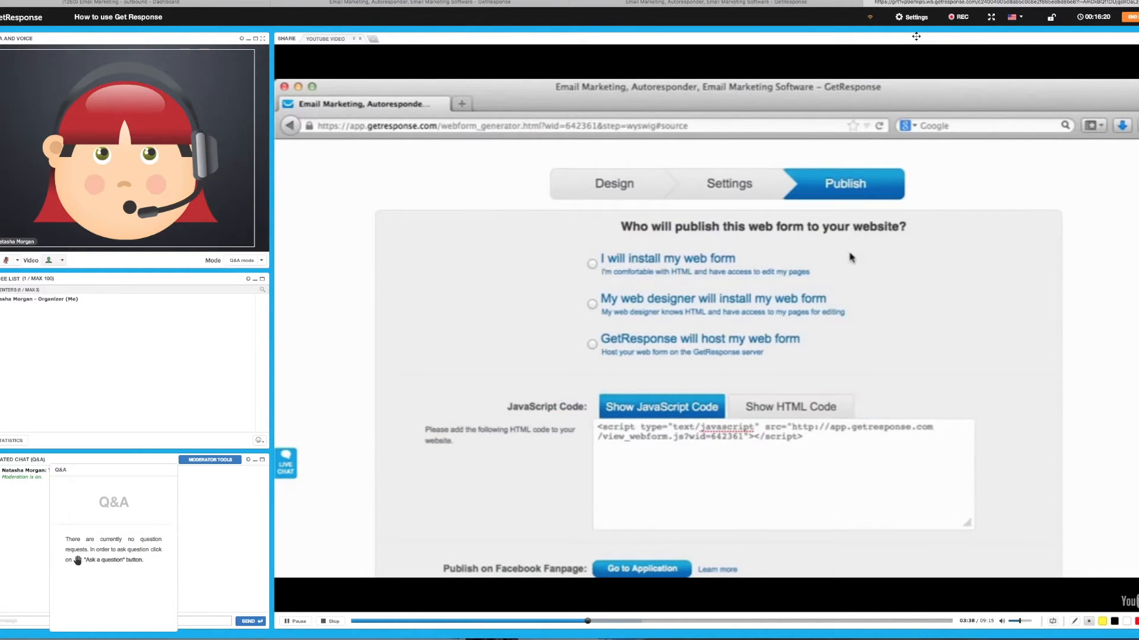
left_click(298, 622)
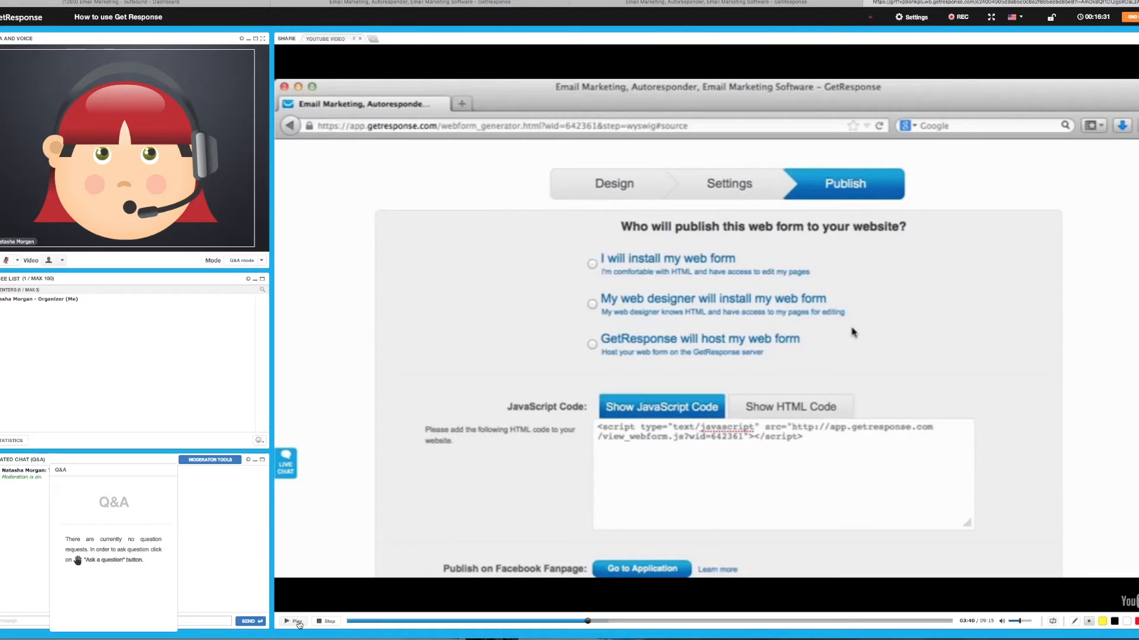
- Pause at 3:43, circle 'I will install my web form' with the red pen, then stop the YouTube share
left_click(297, 622)
left_click(299, 621)
left_click(1074, 621)
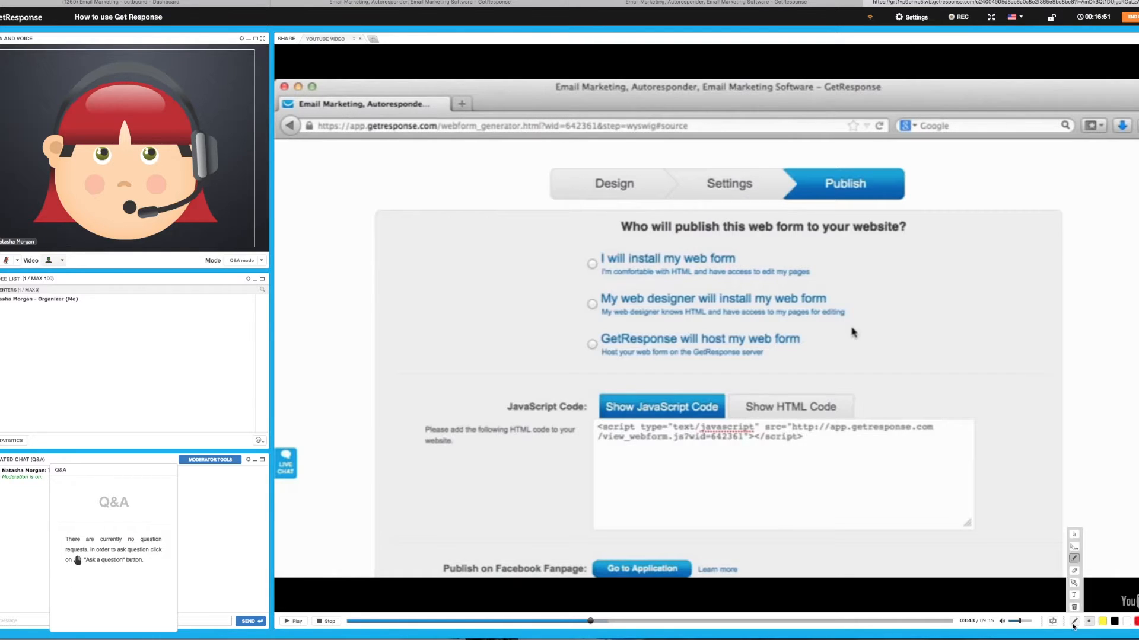
mouse_move(764, 259)
left_mouse_down()
mouse_move(743, 240)
mouse_move(629, 260)
mouse_move(772, 280)
mouse_move(771, 250)
mouse_move(750, 244)
mouse_move(741, 256)
left_mouse_up()
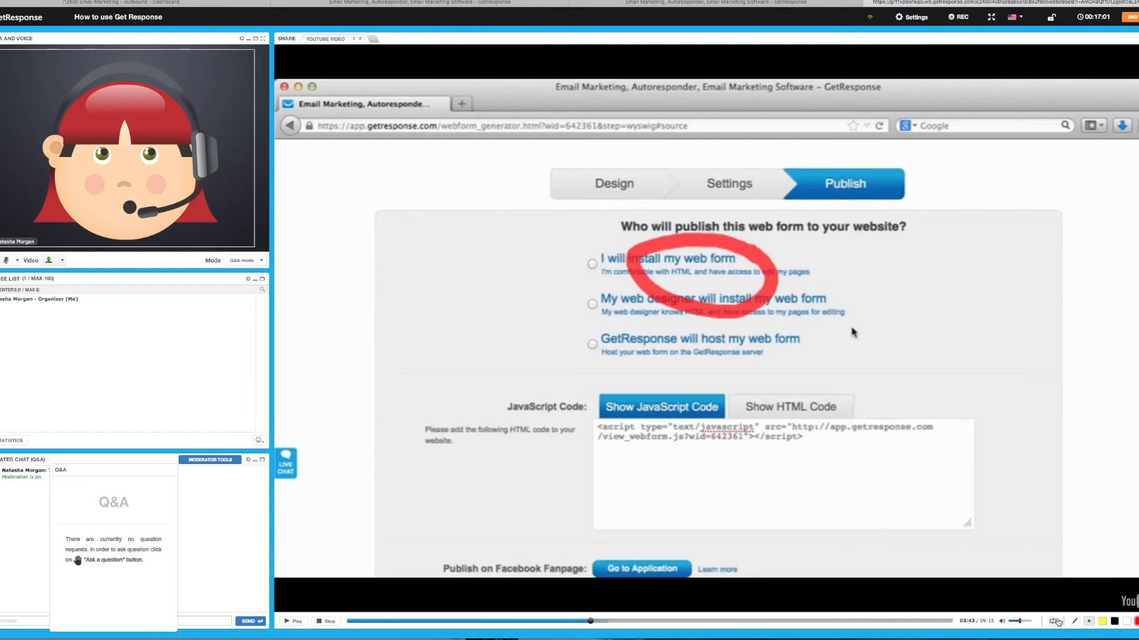
left_click(326, 622)
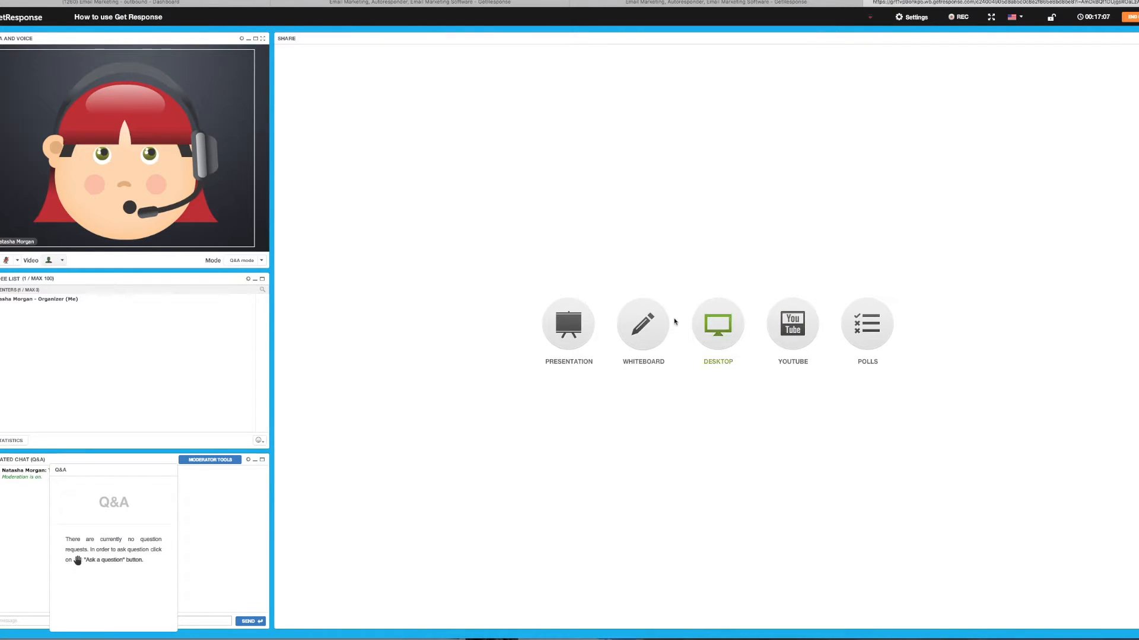
left_click(718, 327)
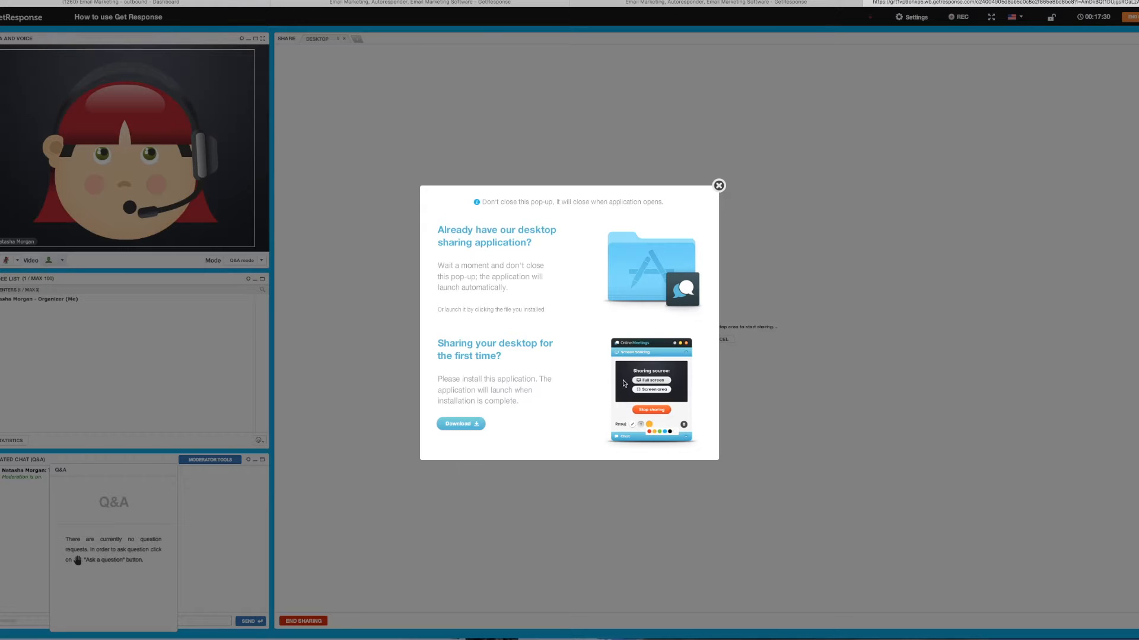
left_click(446, 424)
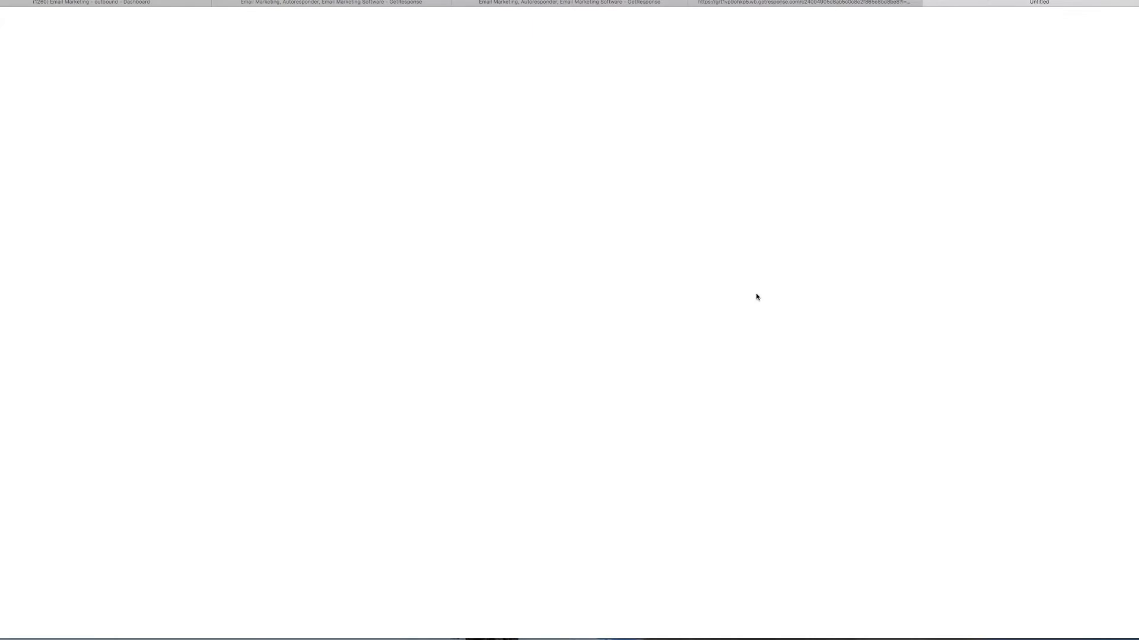
left_click(853, 3)
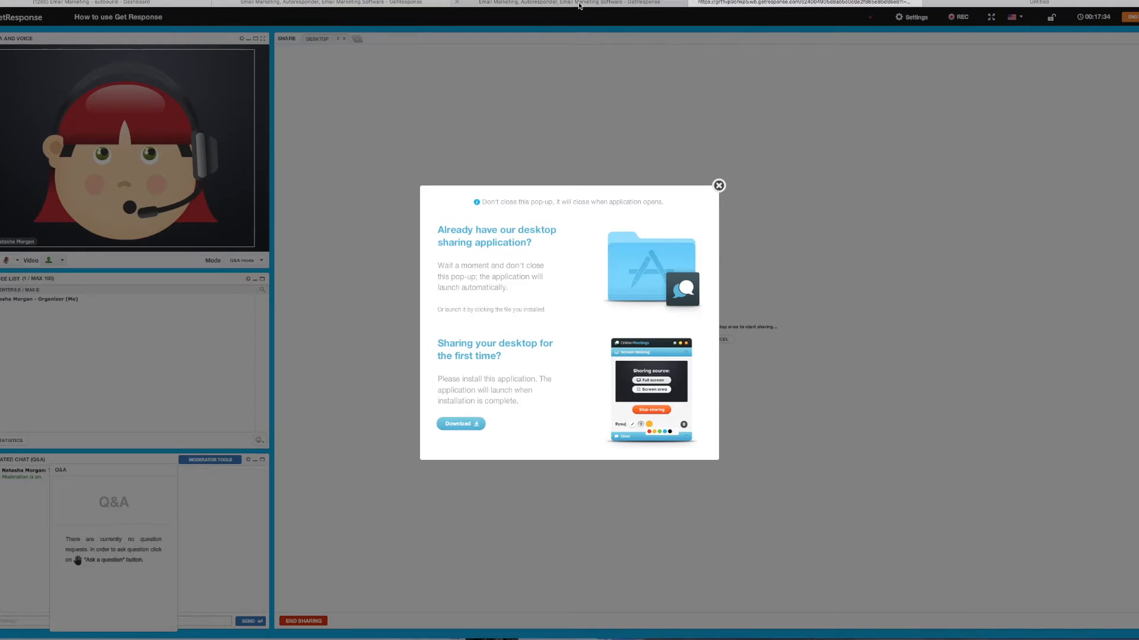
left_click(719, 186)
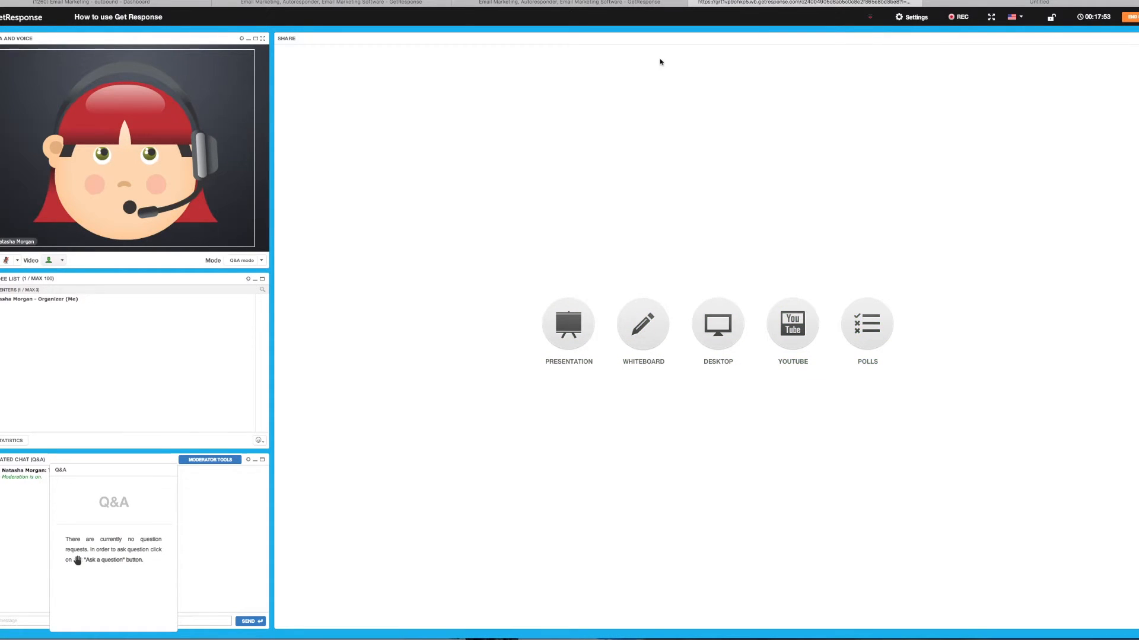
- Try the All windows, Video Chat and Mini Chat layouts before settling on Video and Text
left_click(906, 18)
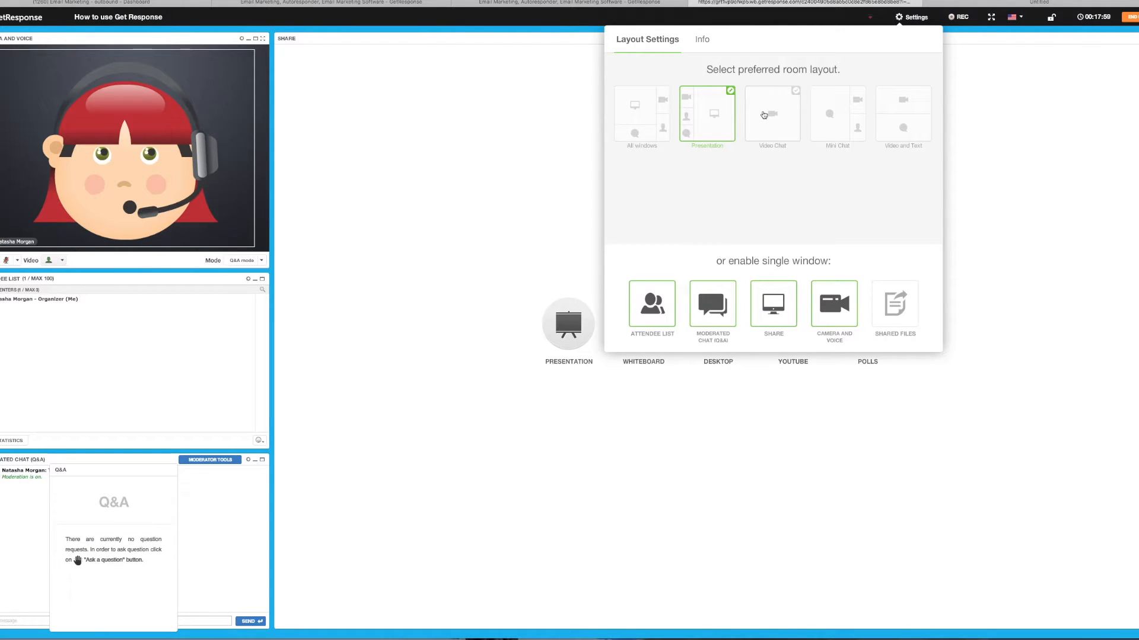
left_click(638, 123)
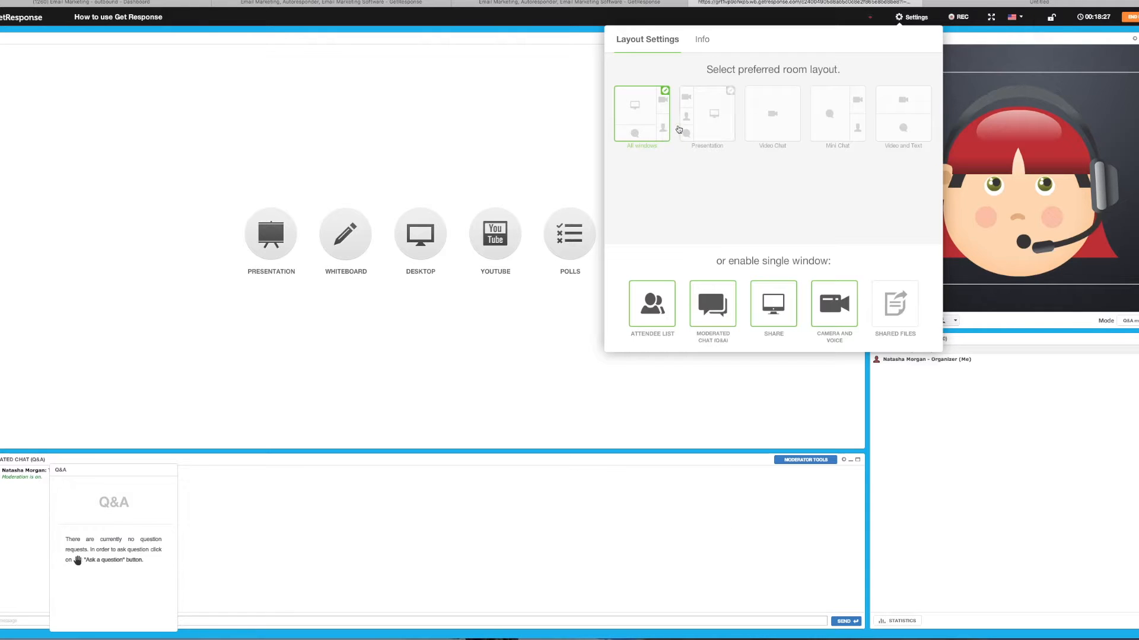
left_click(770, 129)
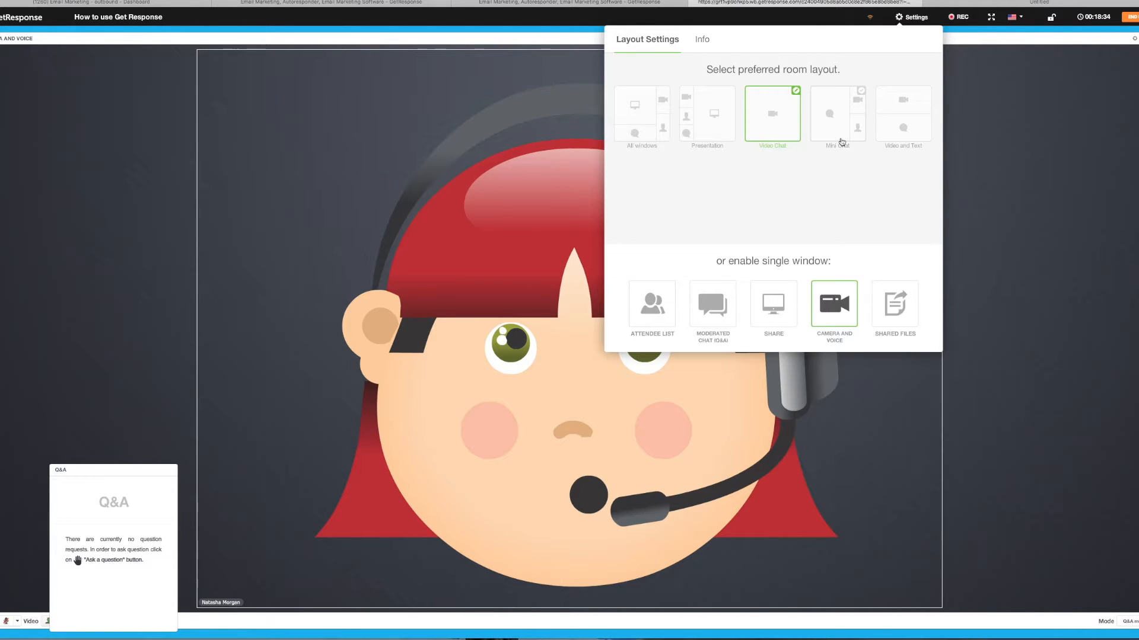
left_click(851, 104)
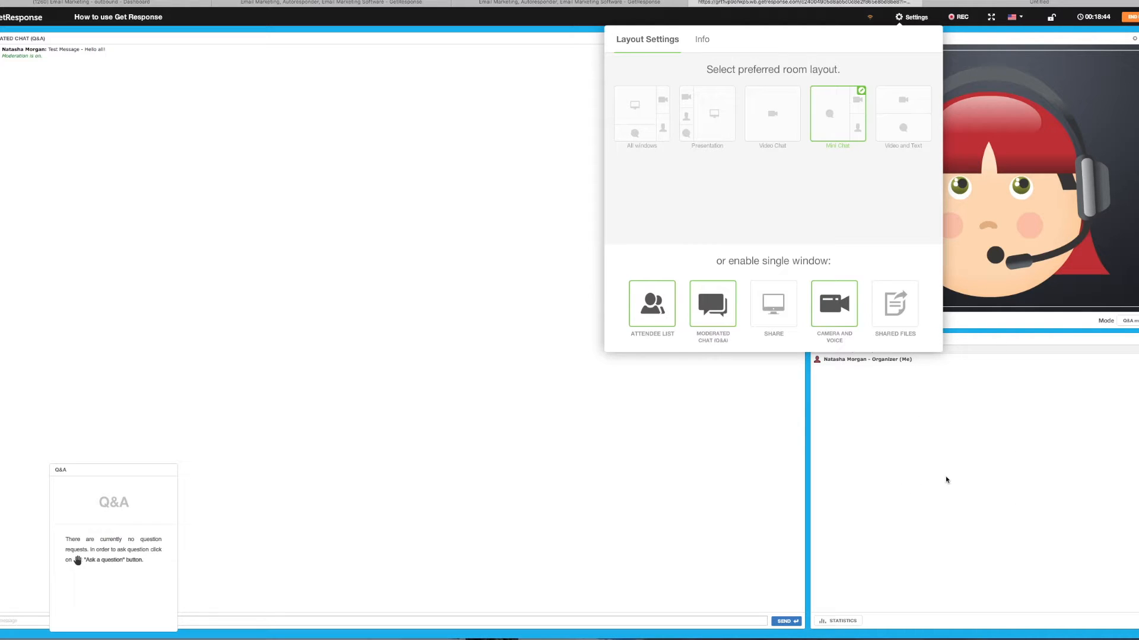
left_click(914, 127)
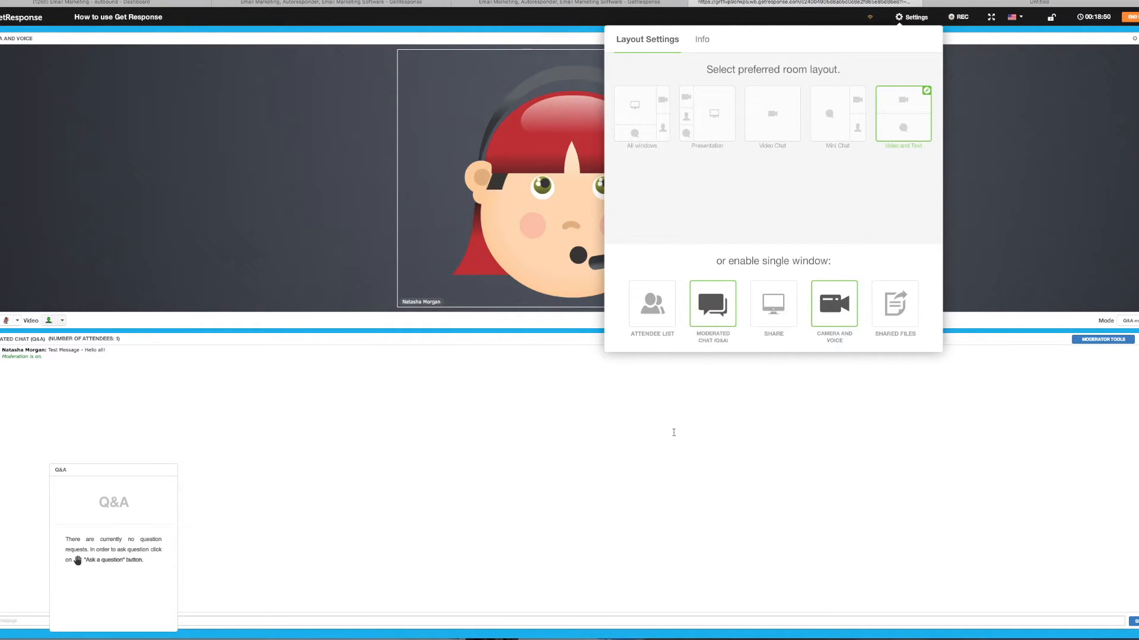
- Toggle the Attendee List, Moderated Chat and Camera and Voice panels, then choose the Presentation layout
left_click(646, 304)
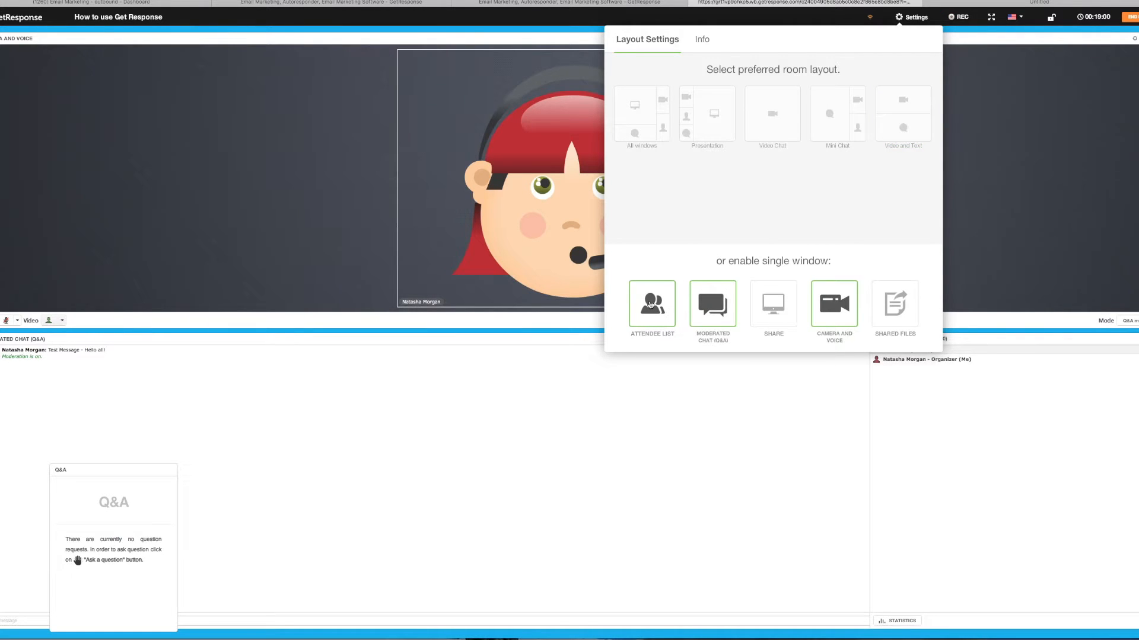
left_click(651, 305)
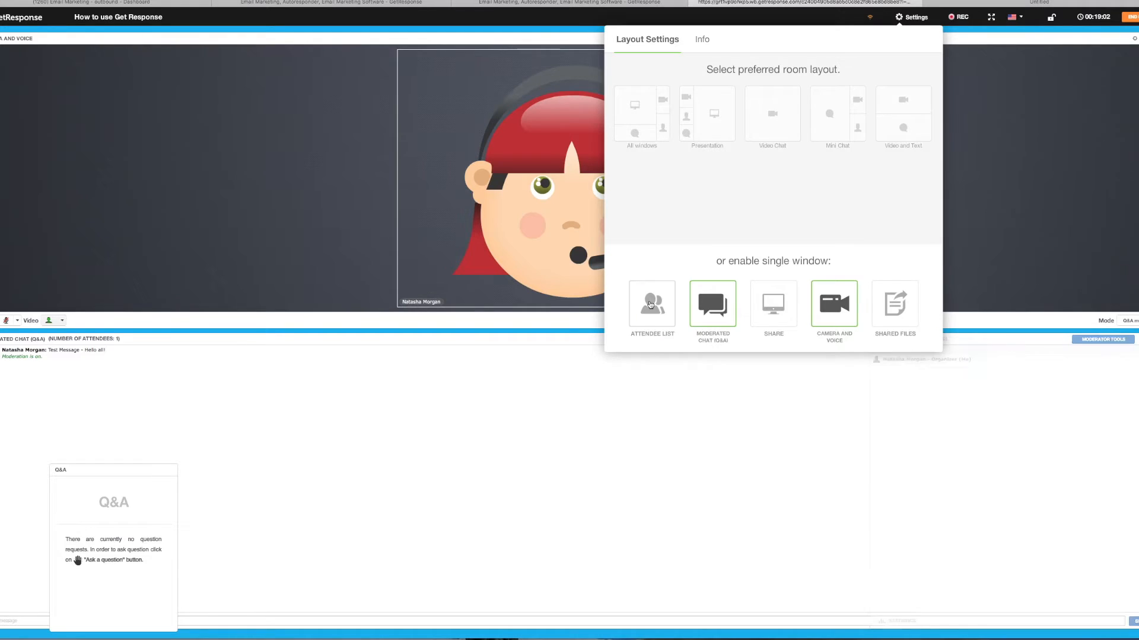
left_click(711, 305)
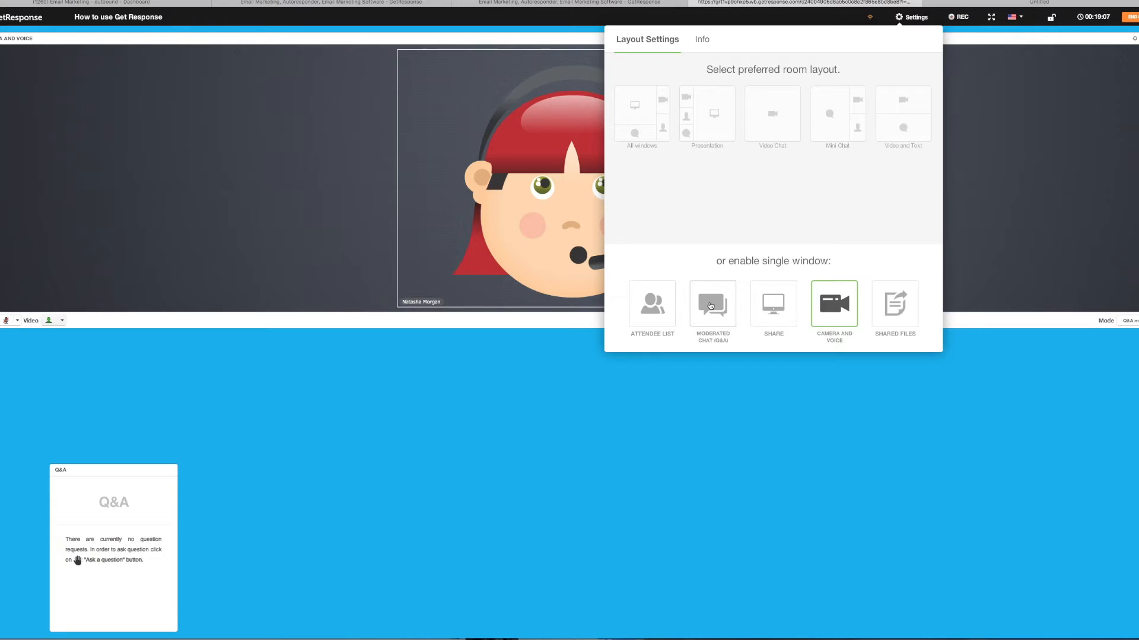
left_click(845, 326)
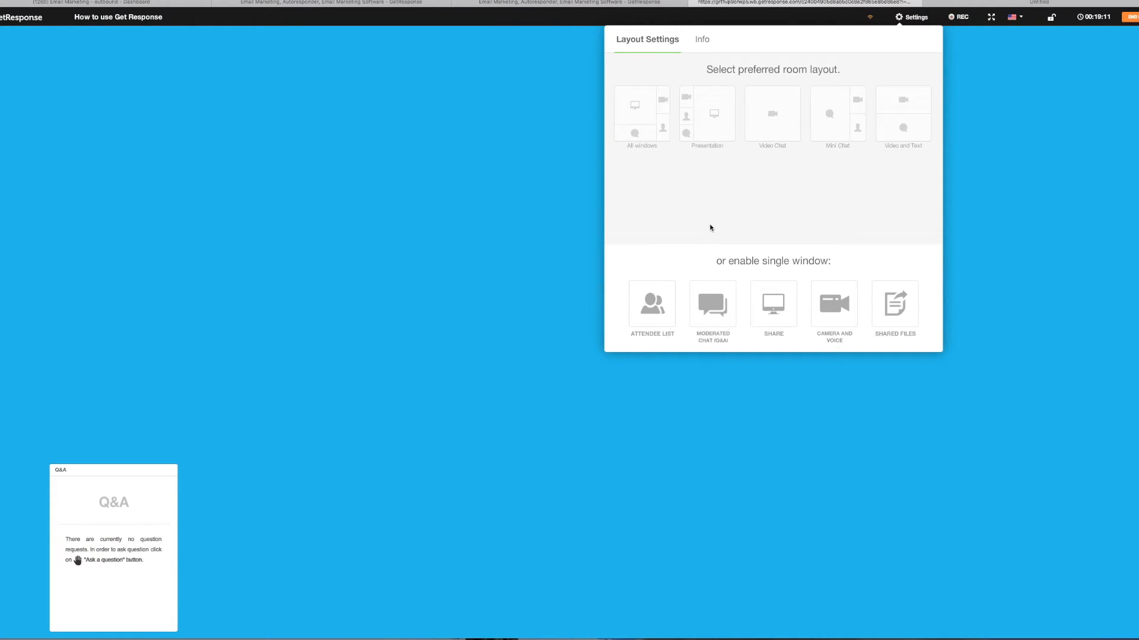
left_click(641, 126)
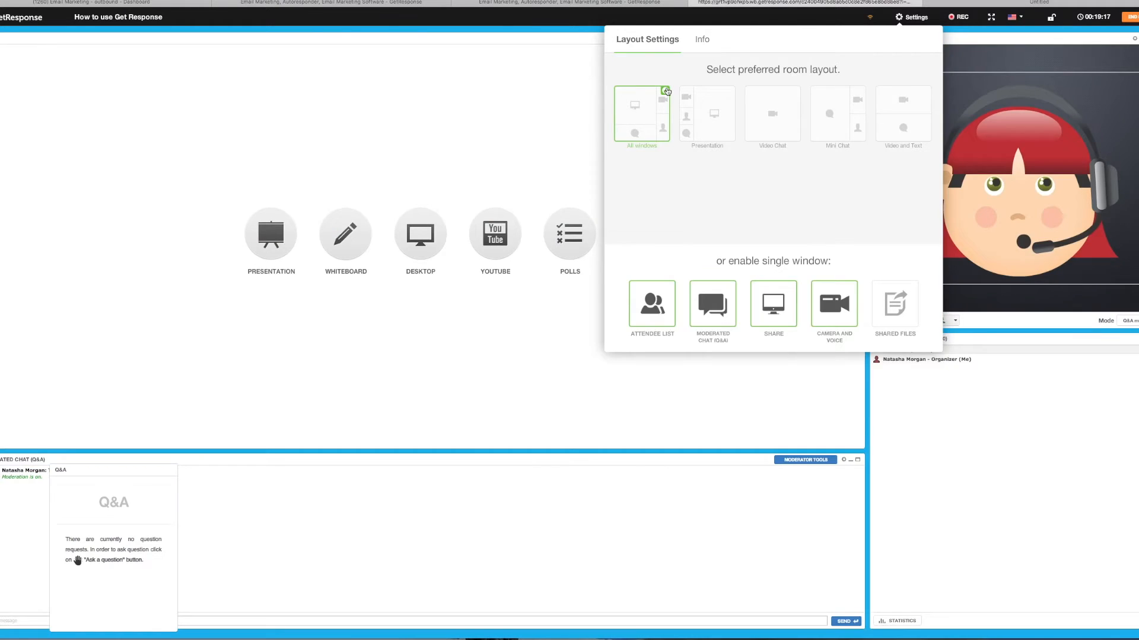
left_click(712, 114)
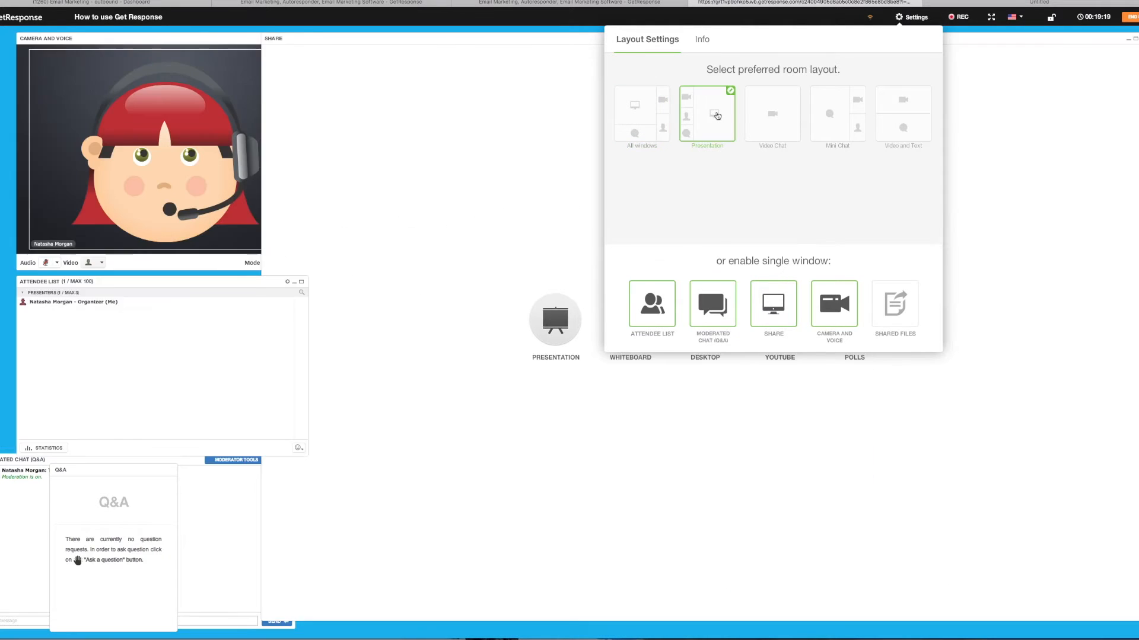
left_click(666, 116)
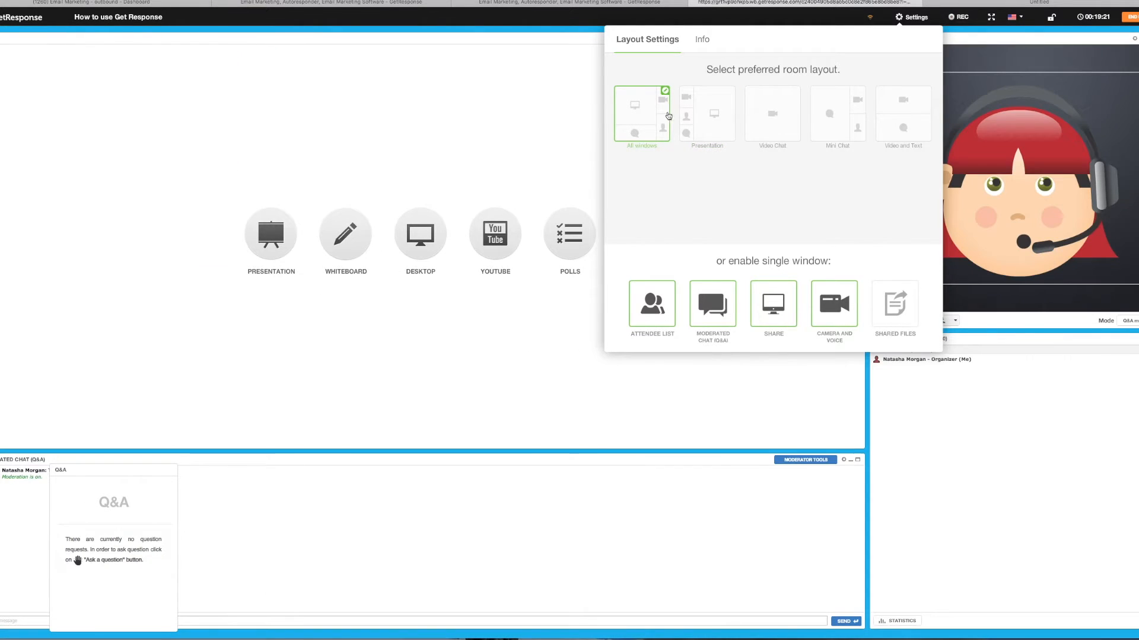
left_click(723, 116)
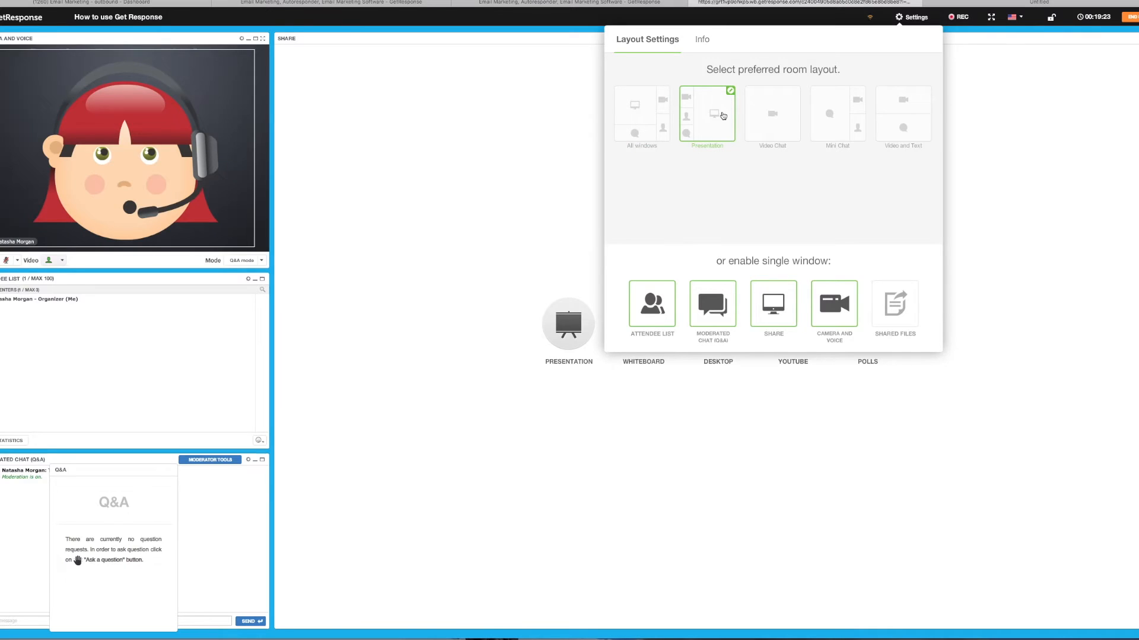
- In All windows layout, resize the panels and place the camera at bottom beside a narrower chat
left_click(646, 118)
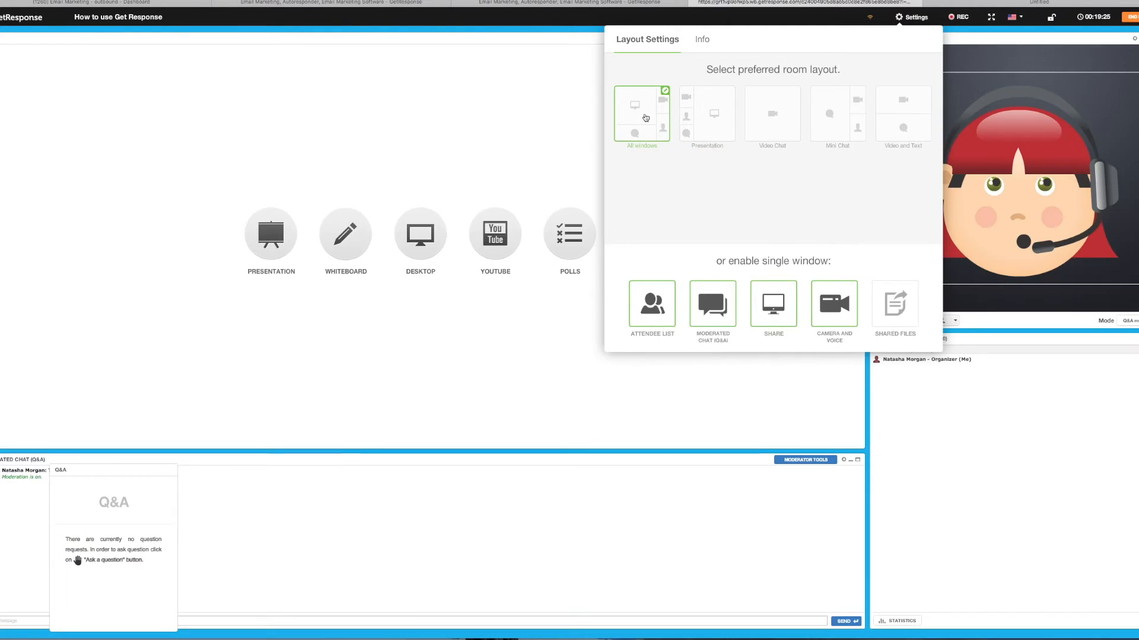
left_click_drag(867, 433, 993, 423)
left_click(1080, 428)
left_click_drag(872, 335, 997, 393)
left_click(1012, 322)
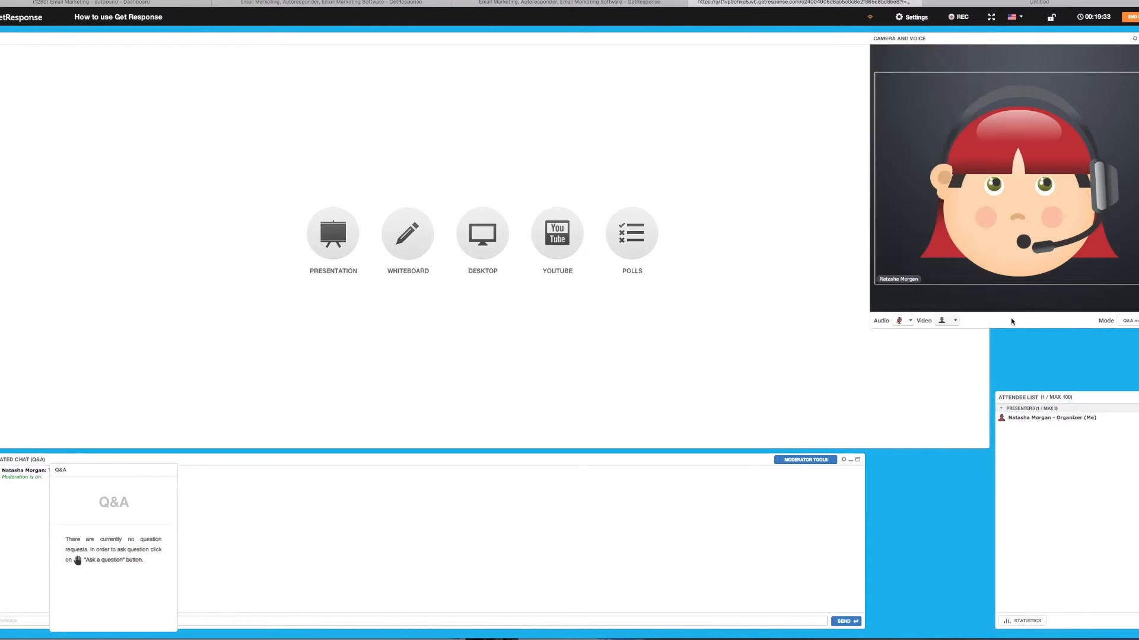
left_click_drag(873, 329, 989, 233)
left_click_drag(995, 391, 992, 239)
left_click_drag(867, 474, 319, 480)
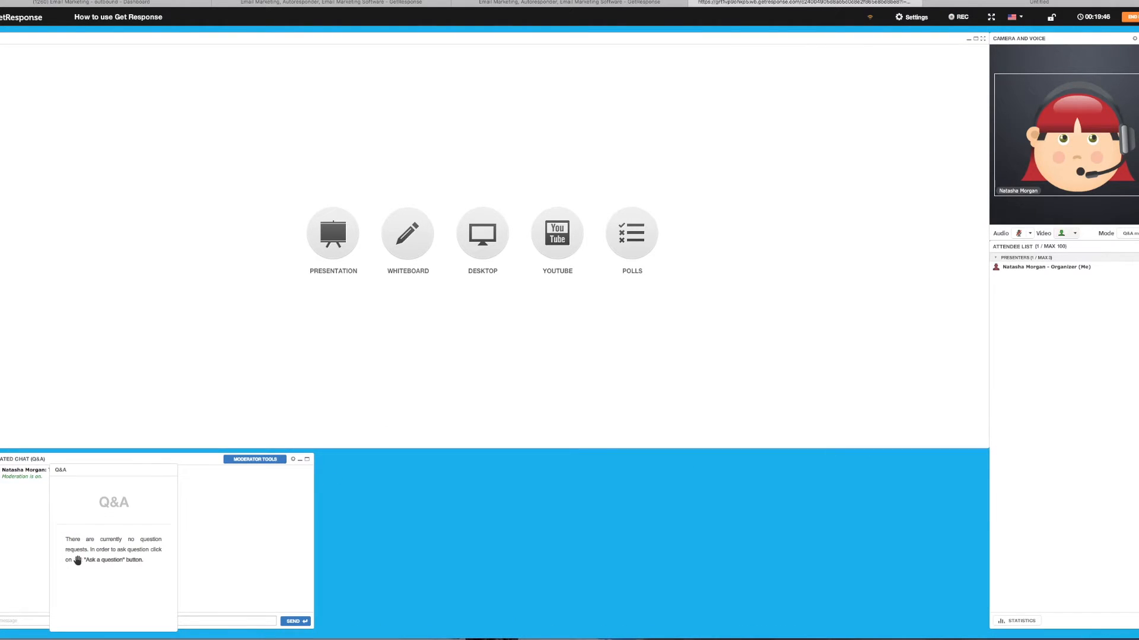
left_click_drag(1071, 64, 411, 454)
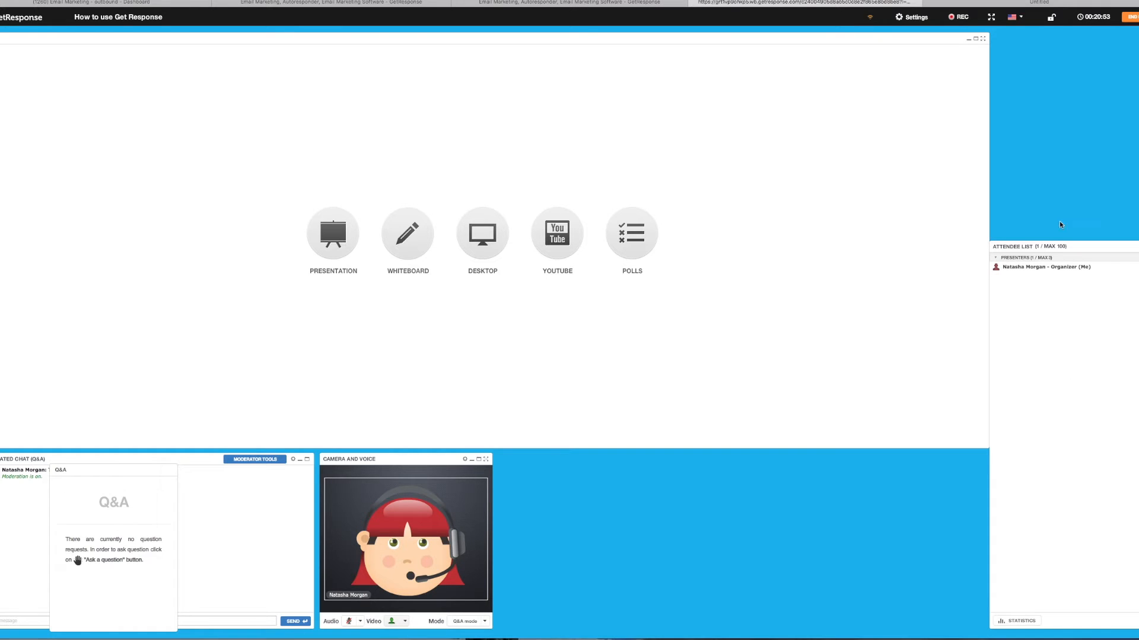
- Clear my attendee status, then end the webinar session and confirm with Yes
mouse_move(925, 639)
left_click(1136, 621)
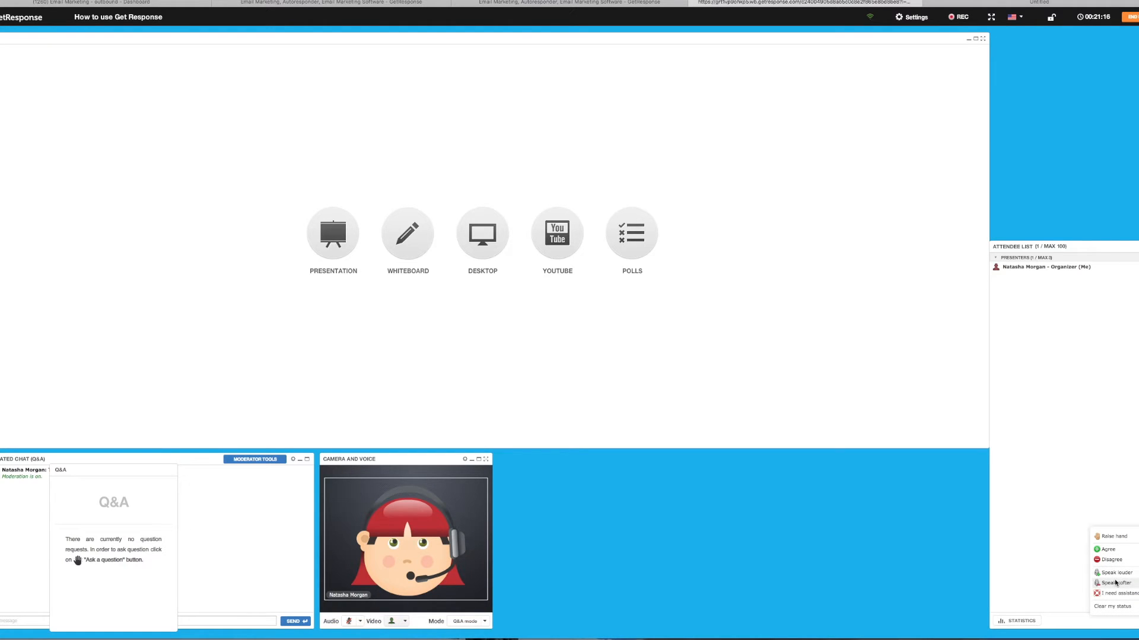
left_click(1135, 609)
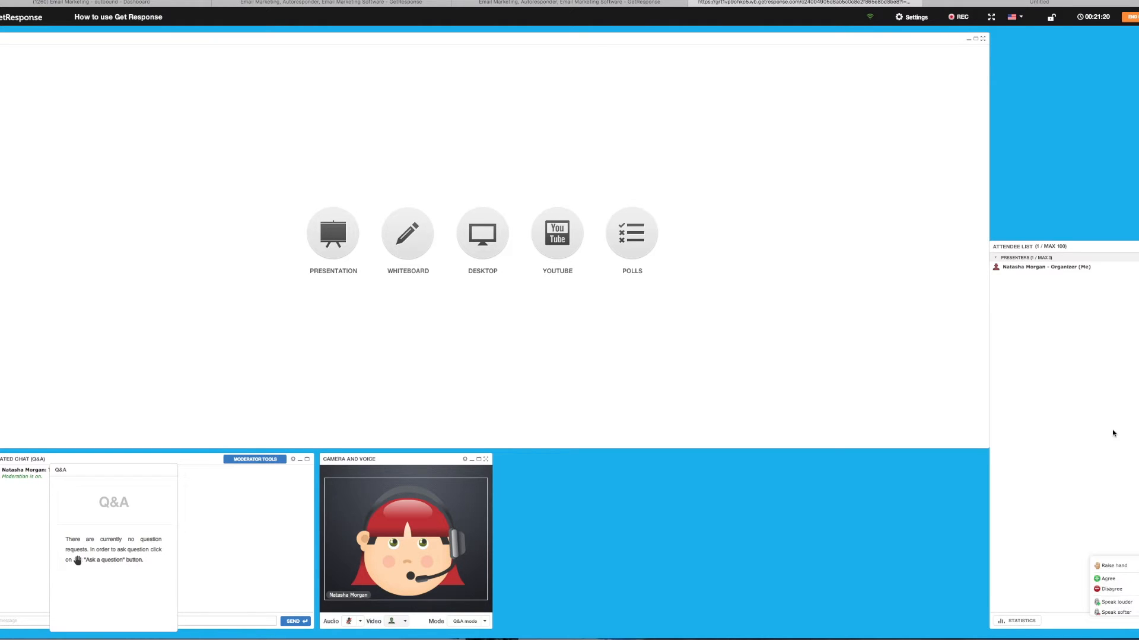
left_click(1132, 16)
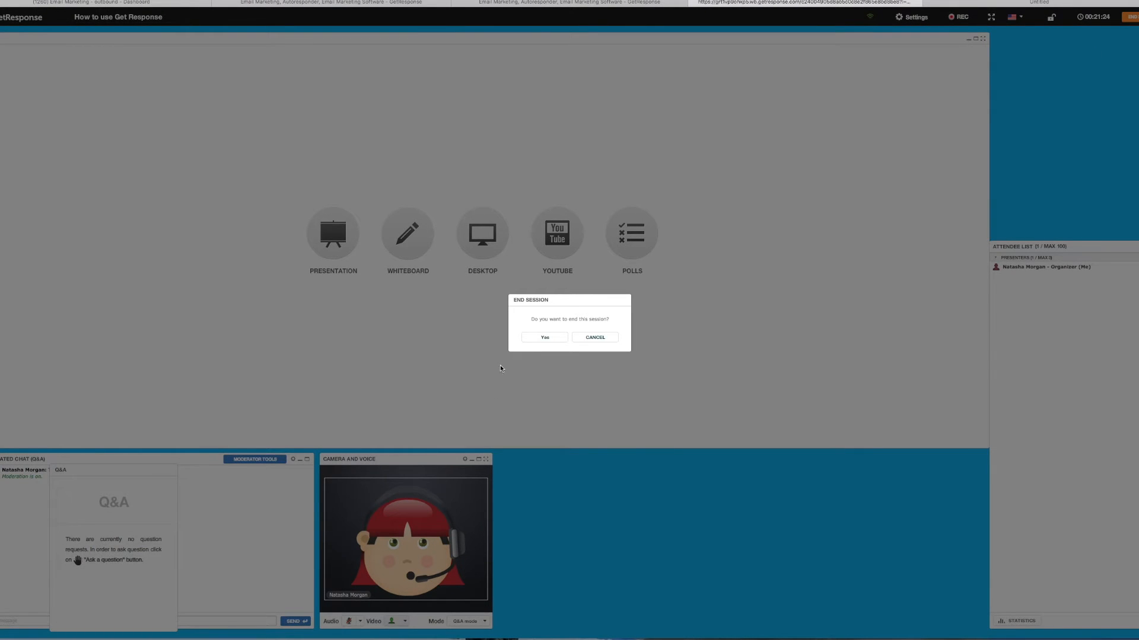
left_click(546, 341)
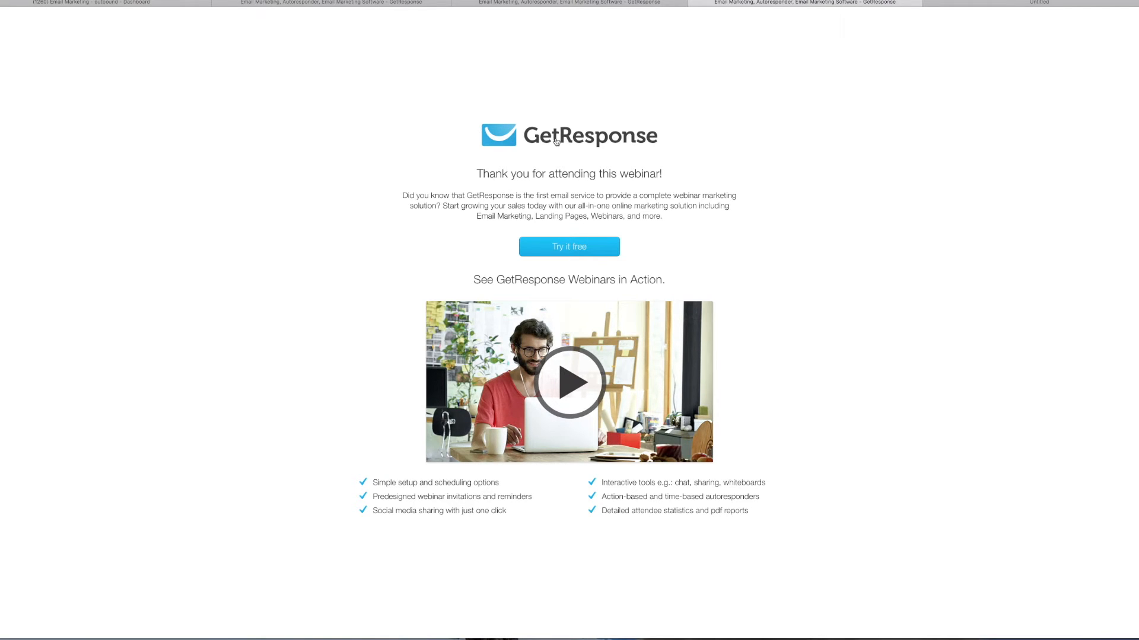
- Close the email client previews and thank-you tabs and return to the Manage webinars tab
left_click(593, 4)
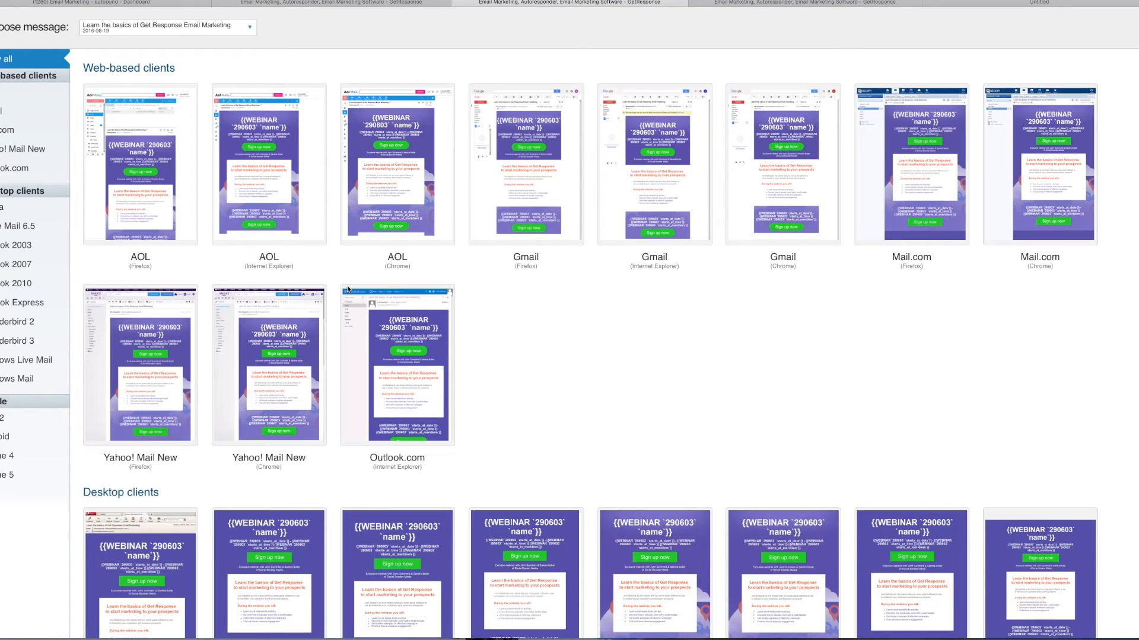
scroll(347, 289, "down", 3)
scroll(347, 286, "down", 10)
scroll(347, 286, "up", 12)
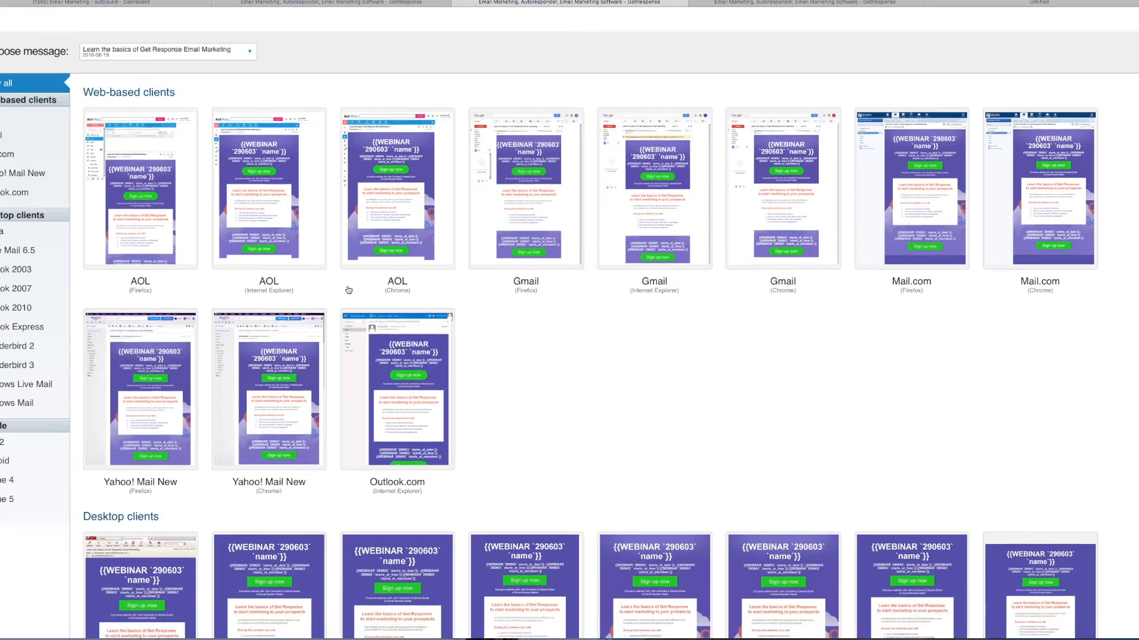
left_click(457, 3)
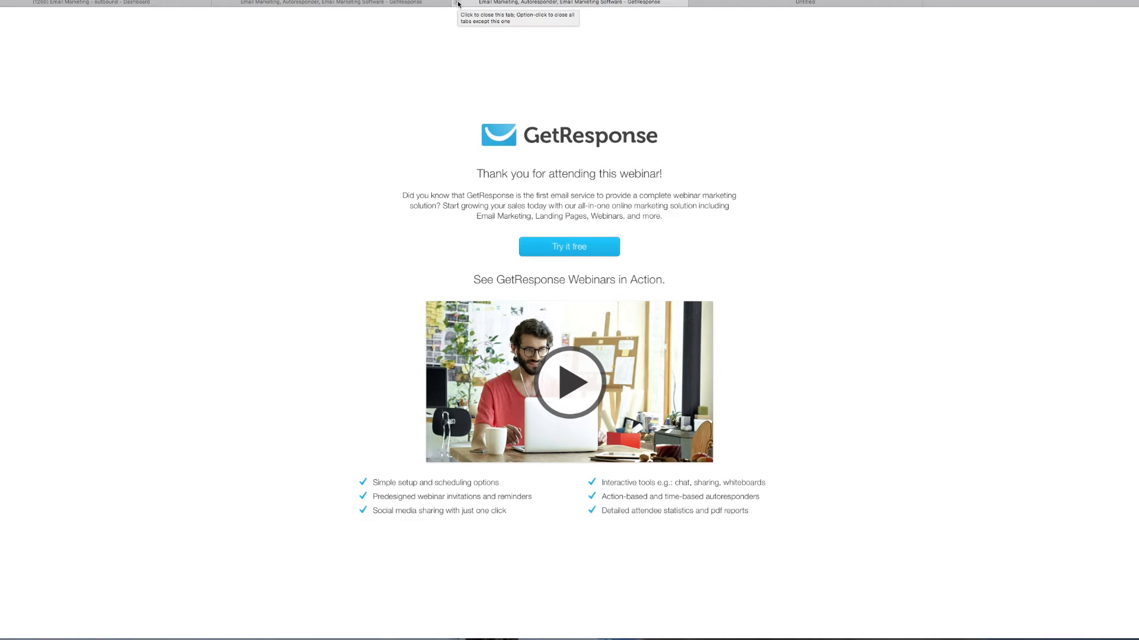
left_click(457, 4)
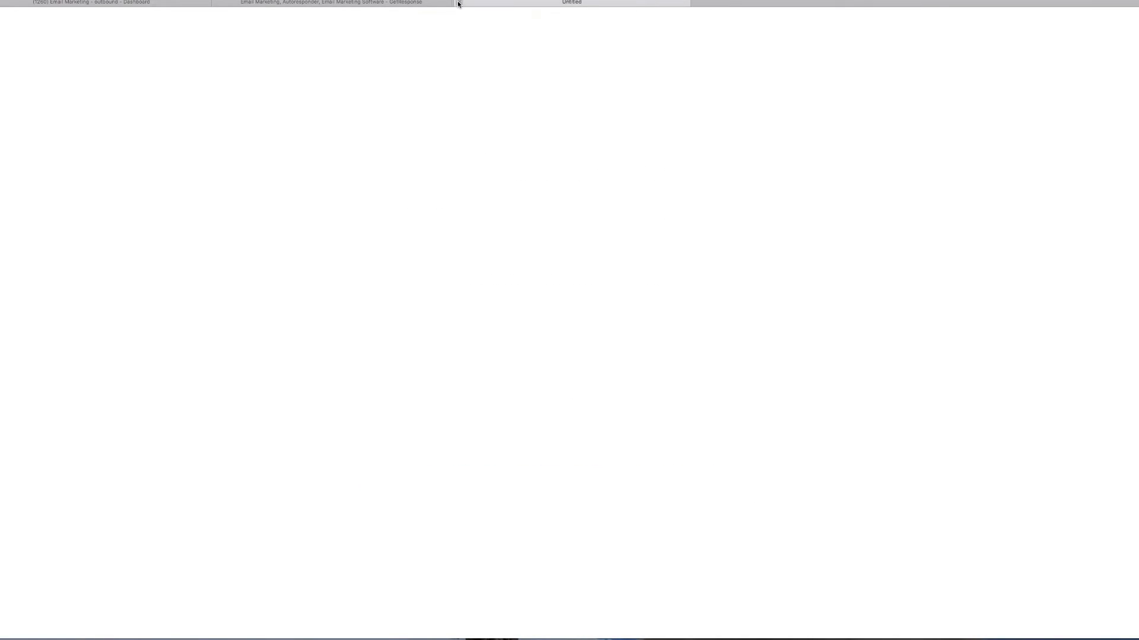
left_click(419, 2)
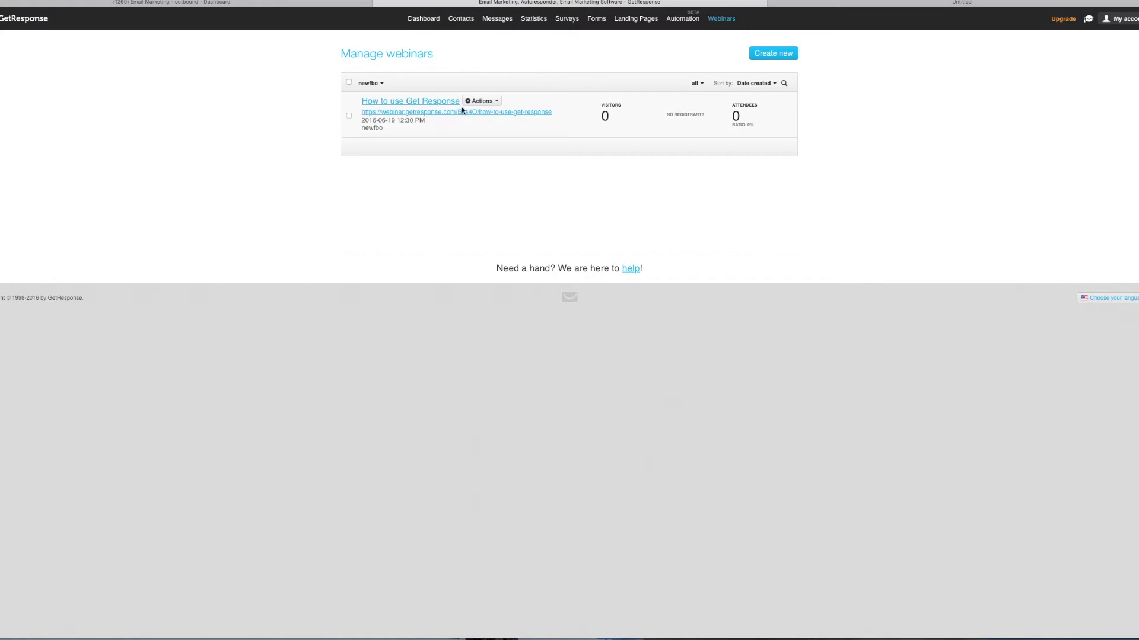
- Open Webinar settings for 'How to use Get Response' from its row in the list
left_click(495, 101)
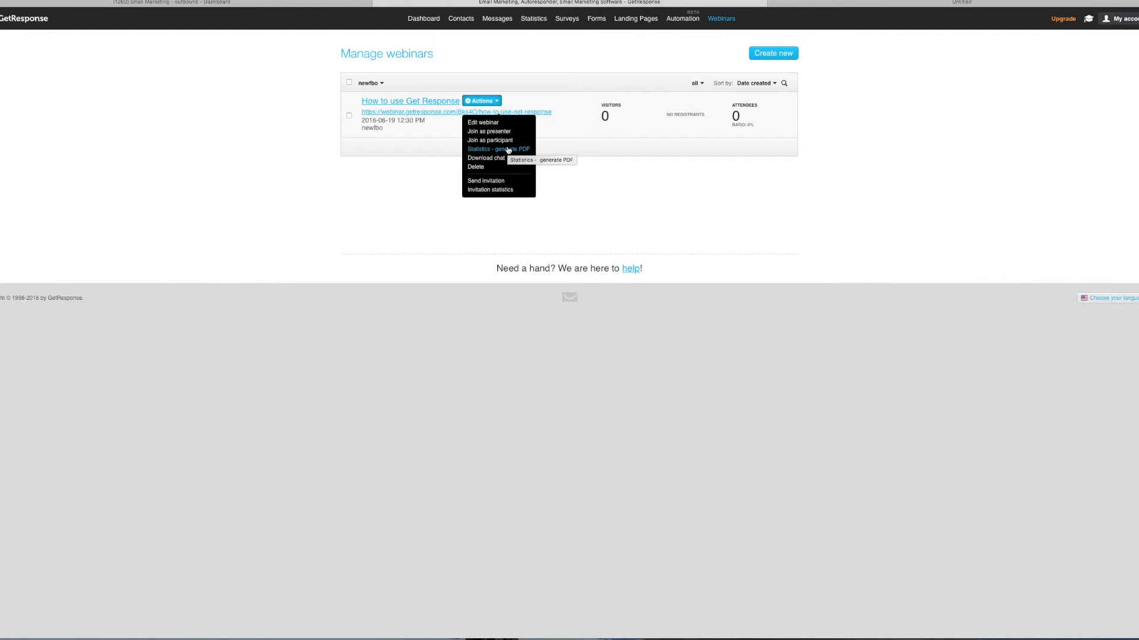
left_click(410, 102)
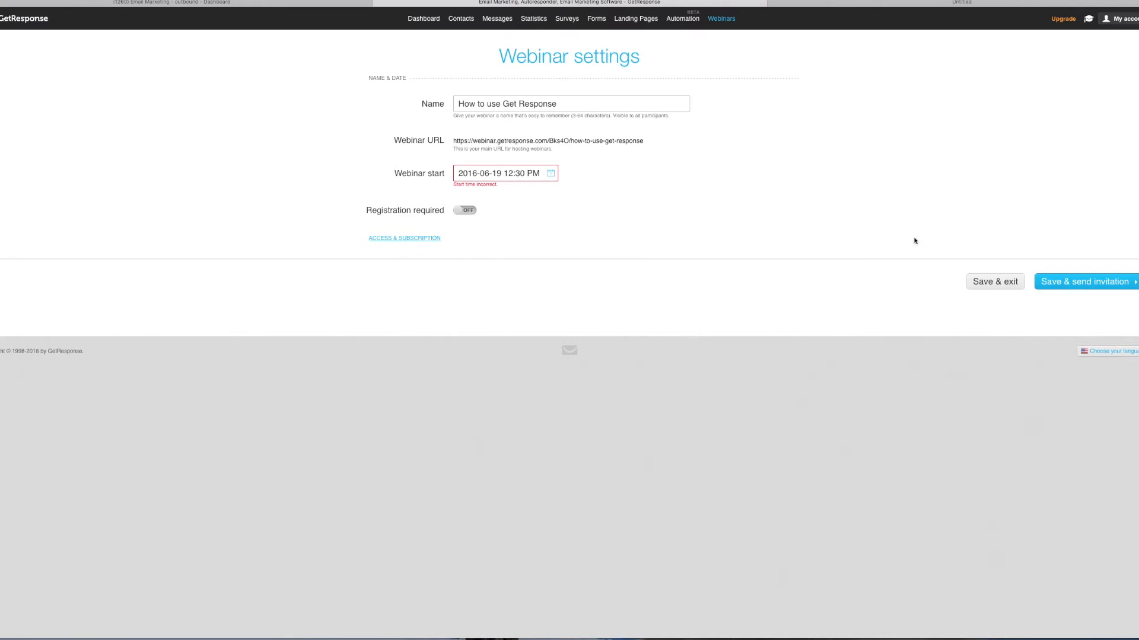
mouse_move(667, 16)
mouse_move(721, 20)
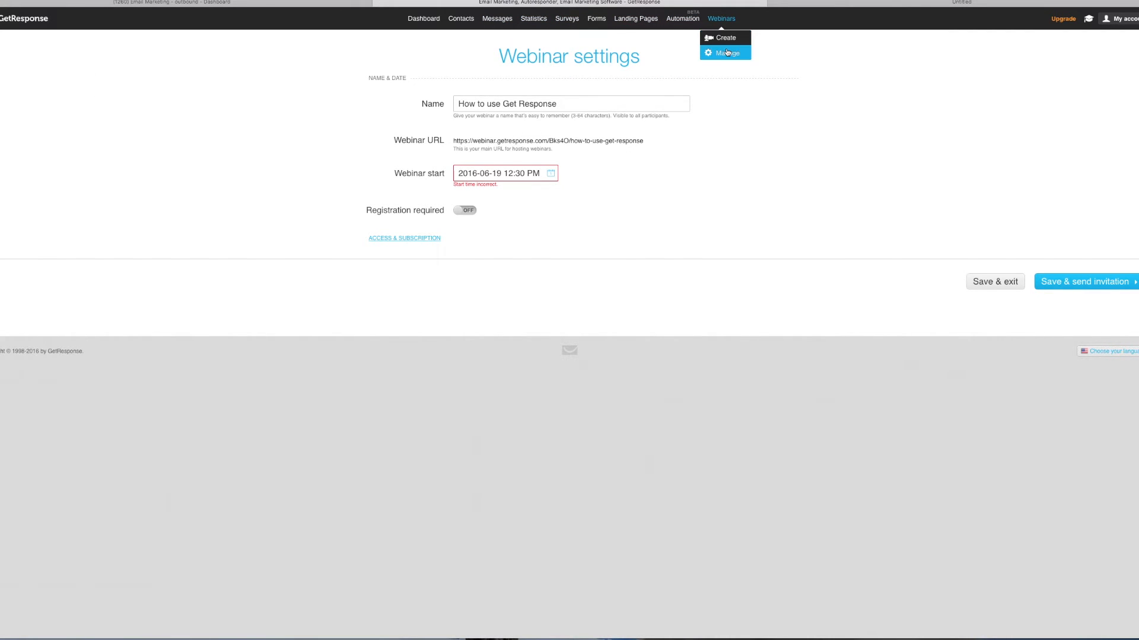
- Go back to Webinars > Manage and open the Actions menu on the webinar's row
left_click(726, 50)
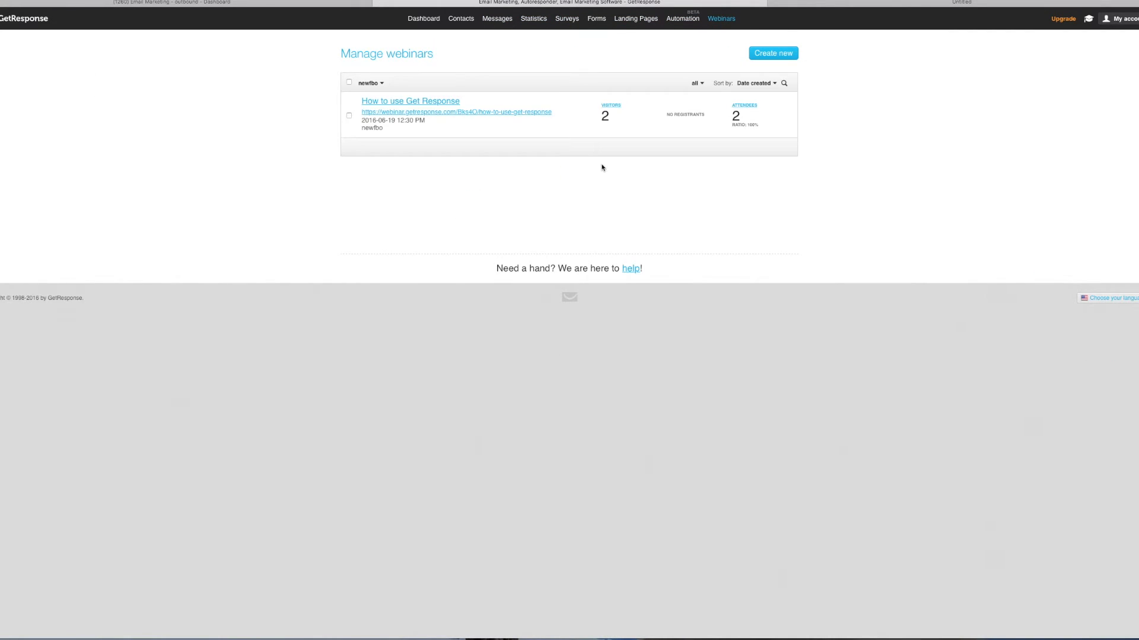
mouse_move(613, 128)
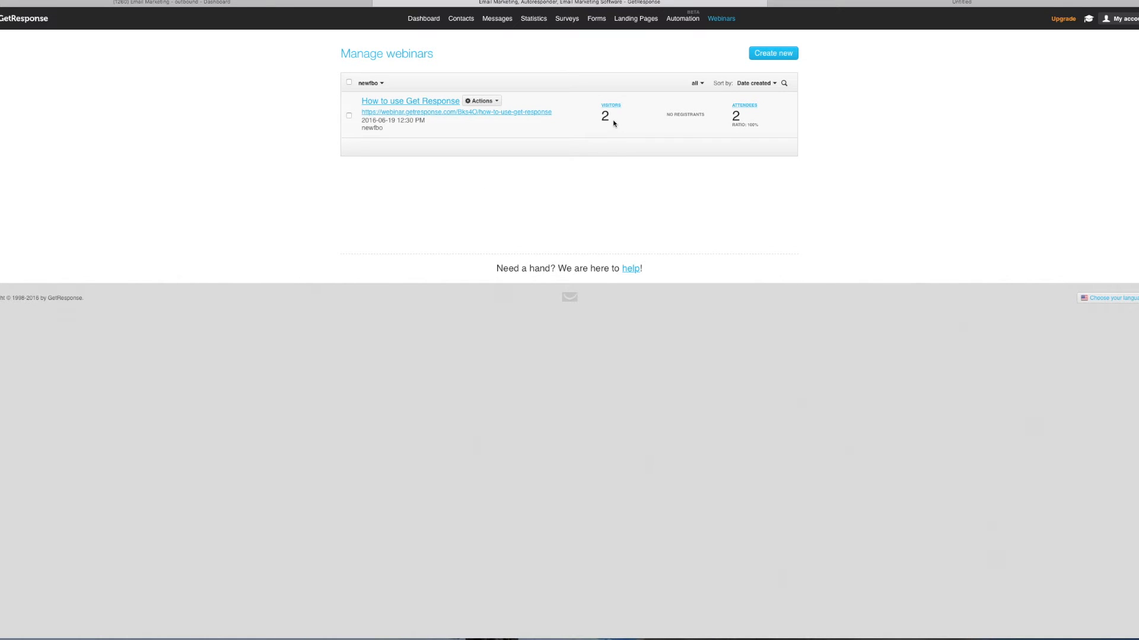
left_click(498, 102)
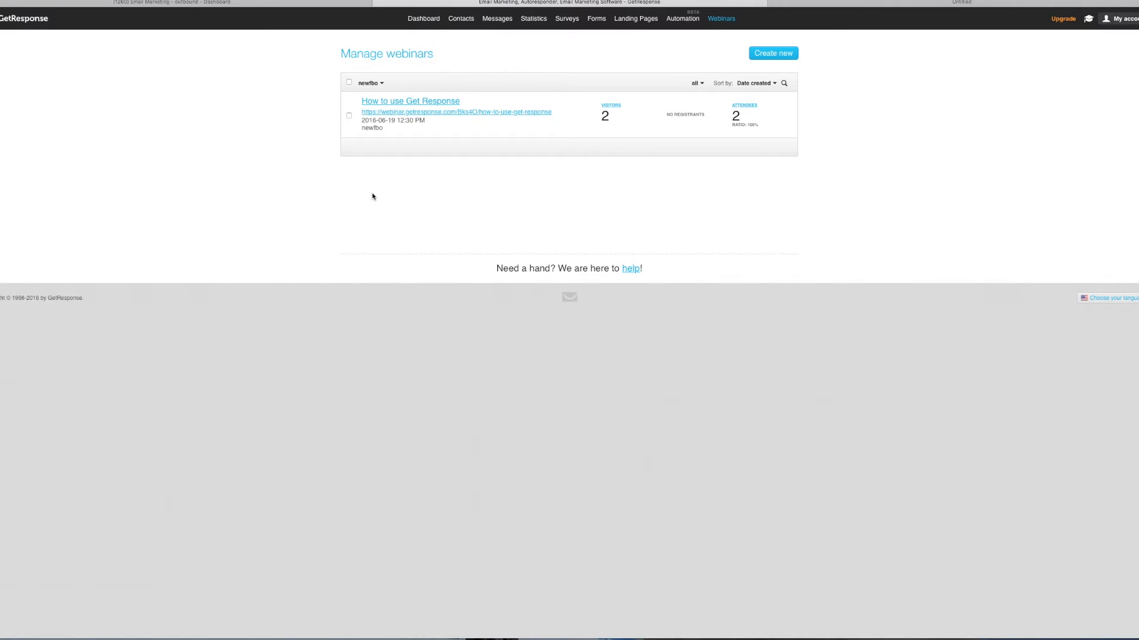
mouse_move(741, 117)
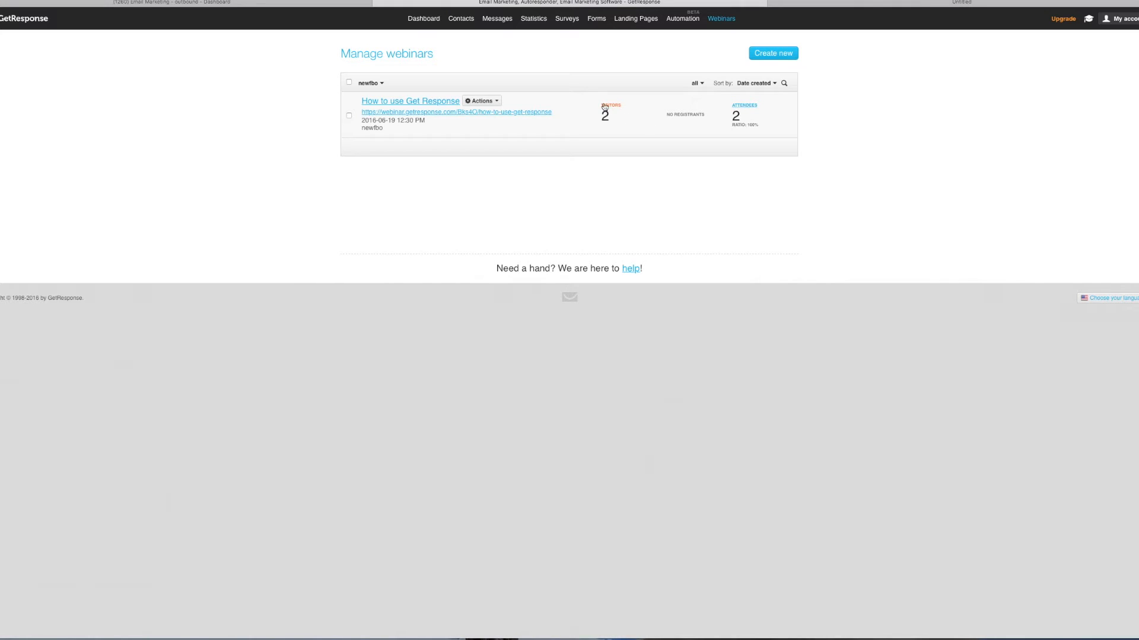
left_click(495, 102)
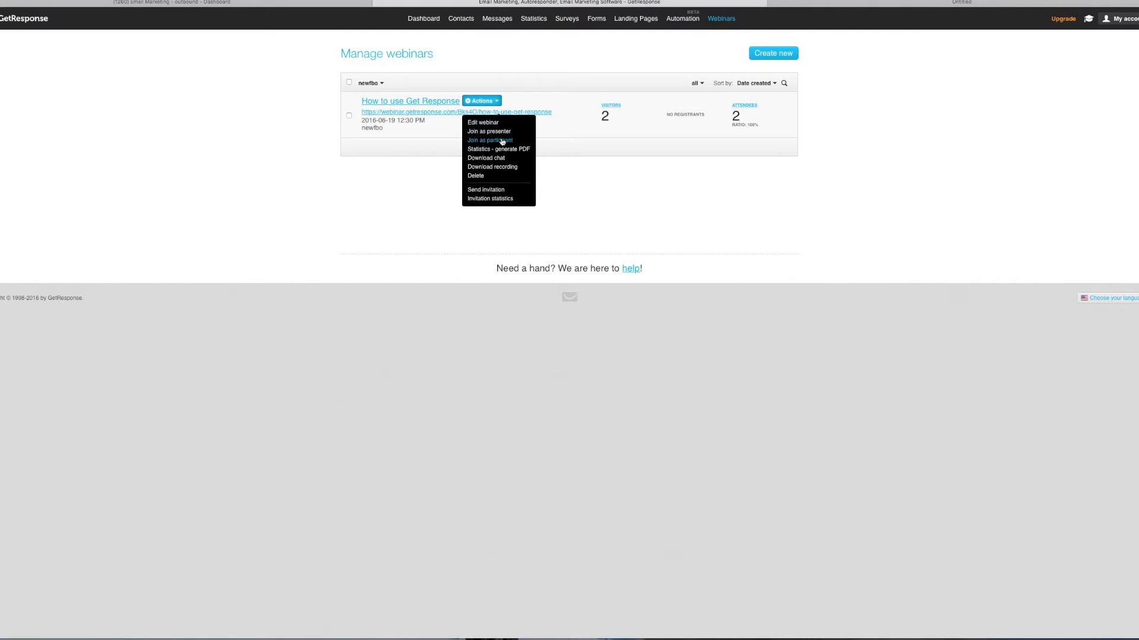
- Download the webinar's session recording from its recordings list
left_click(486, 168)
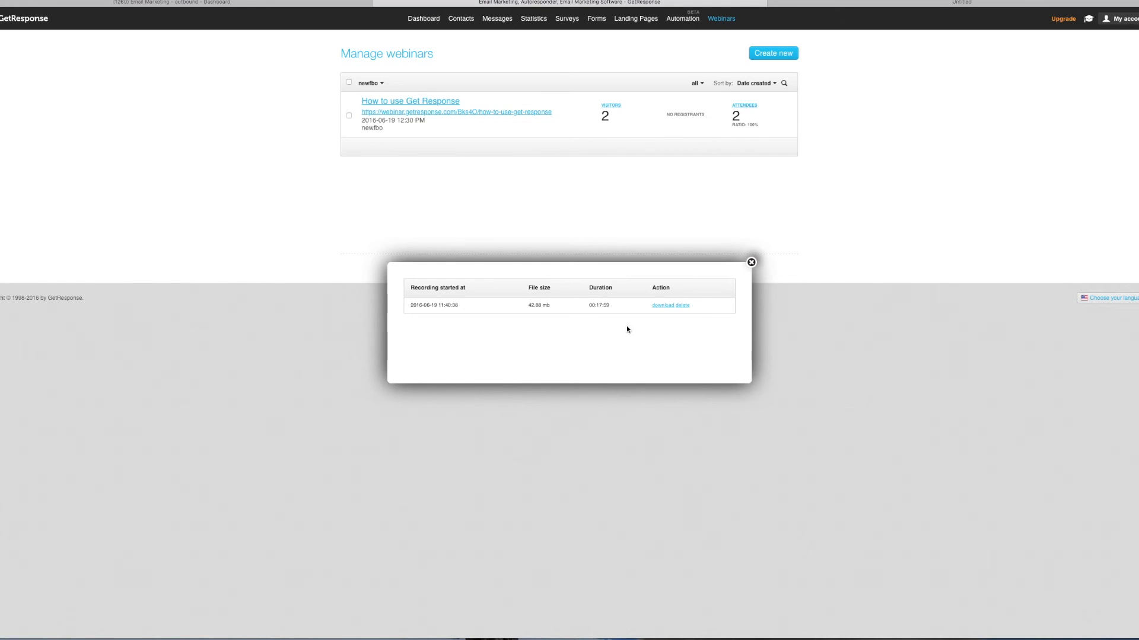
left_click(662, 306)
left_click(505, 114)
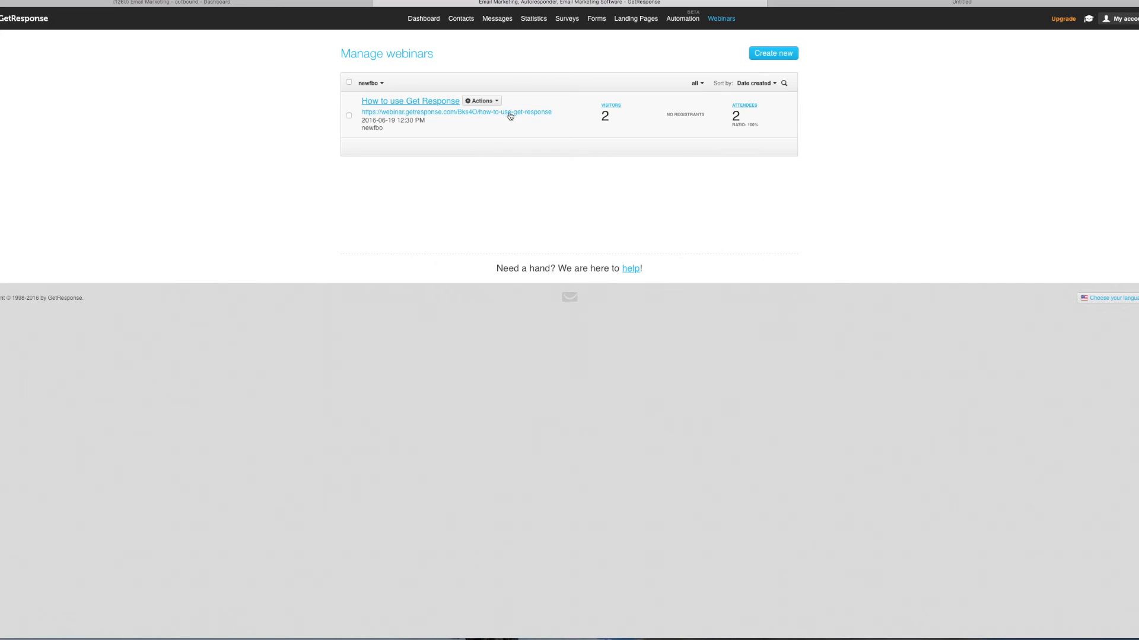
- Generate a statistics PDF for the webinar's 00:21:50 session
left_click(495, 102)
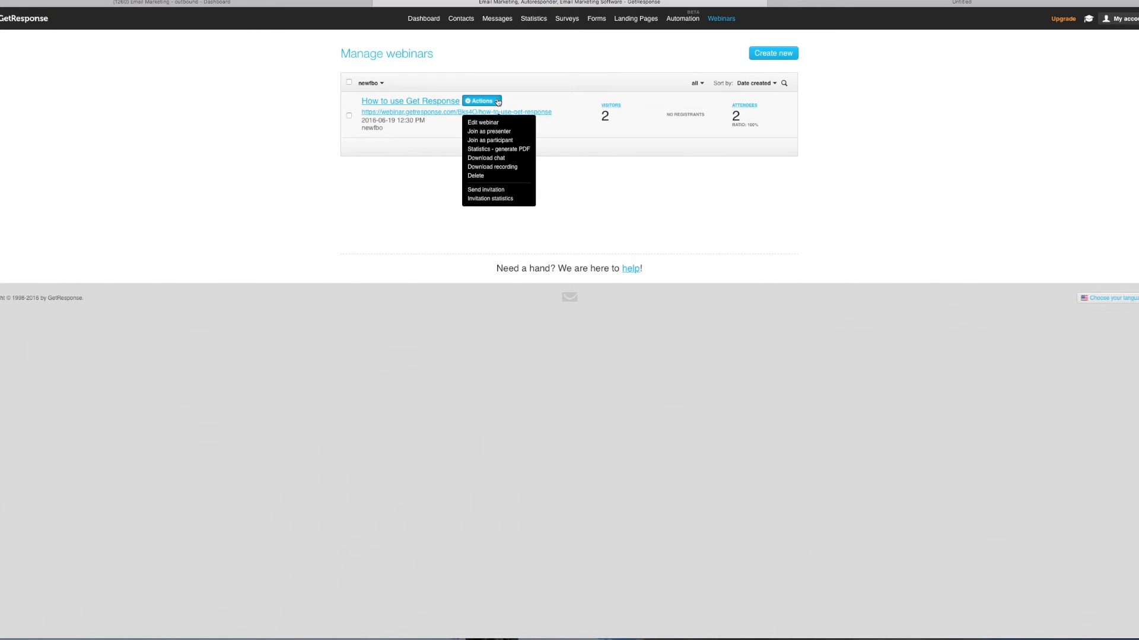
left_click(494, 150)
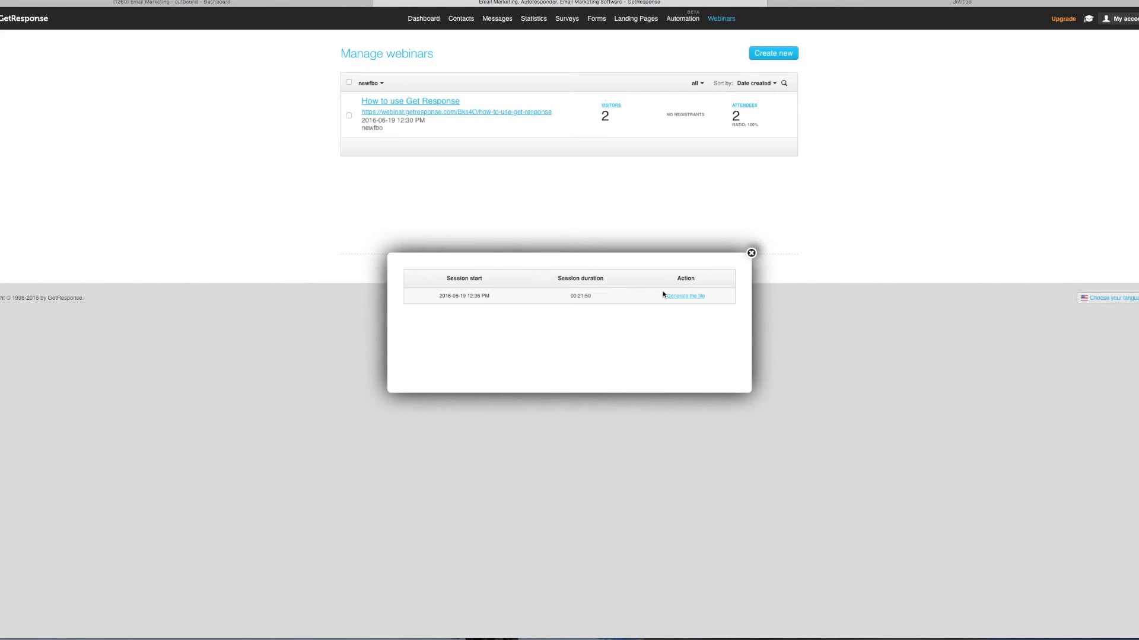
left_click(683, 297)
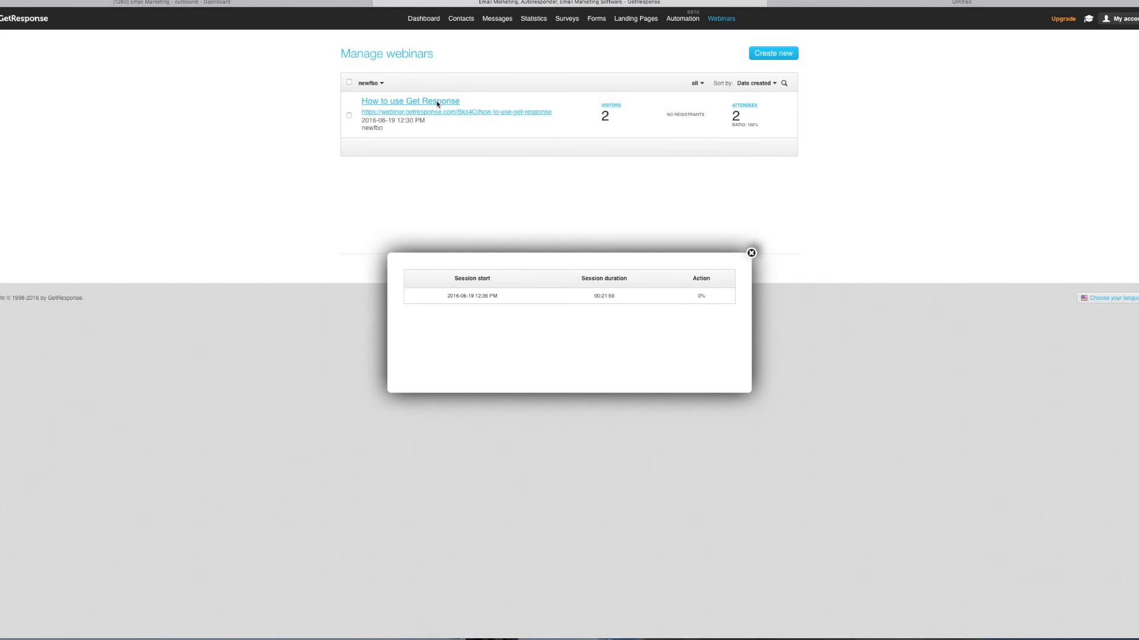
left_click(460, 100)
left_click(481, 101)
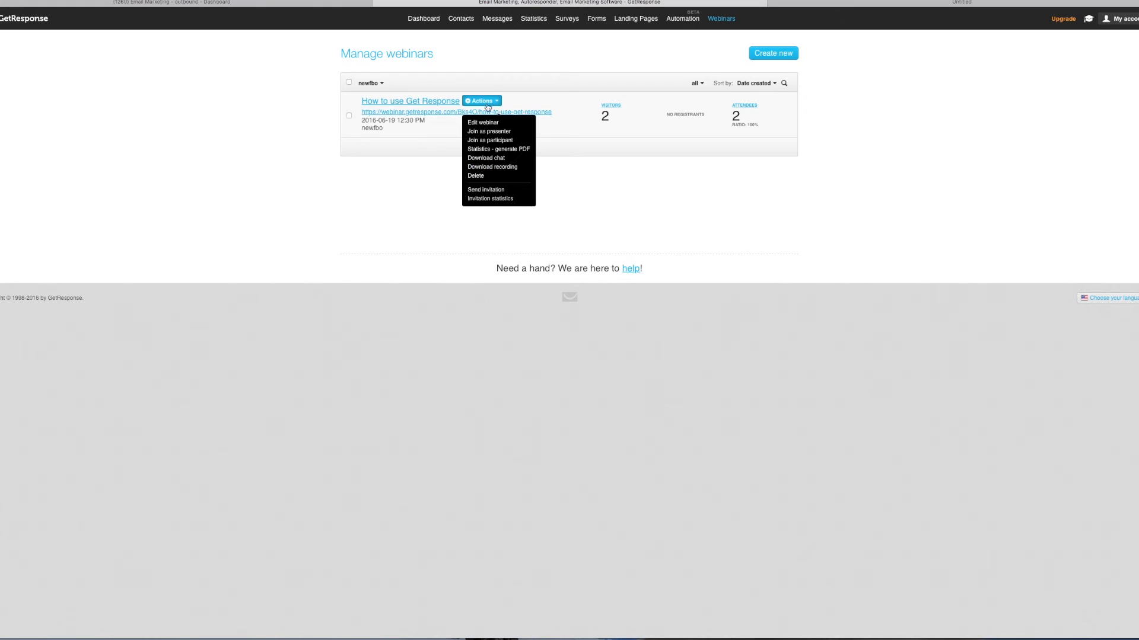
- Open the downloaded webinar .mp4 in QuickTime Player, stretch the window full-screen, and play it
left_click(494, 198)
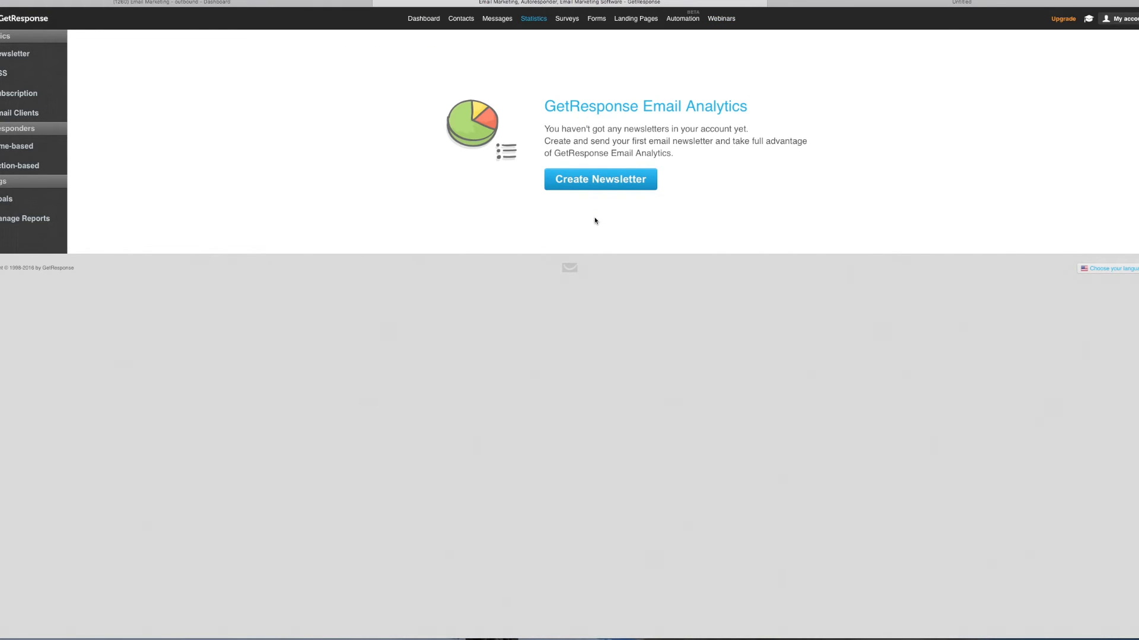
left_click(692, 639)
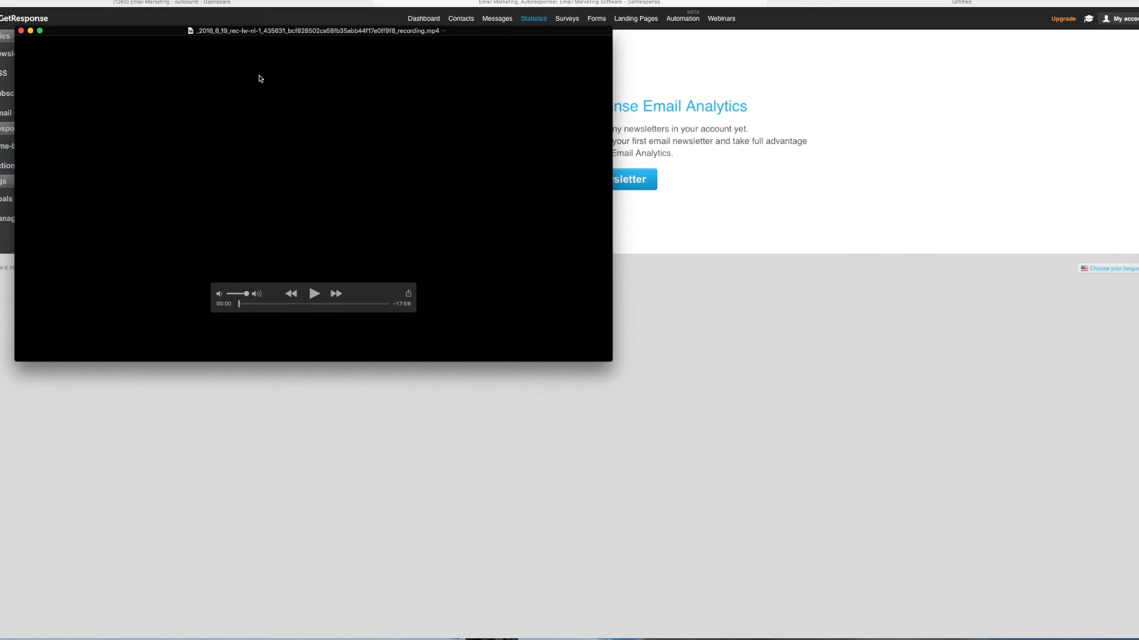
left_click_drag(351, 27, 687, 21)
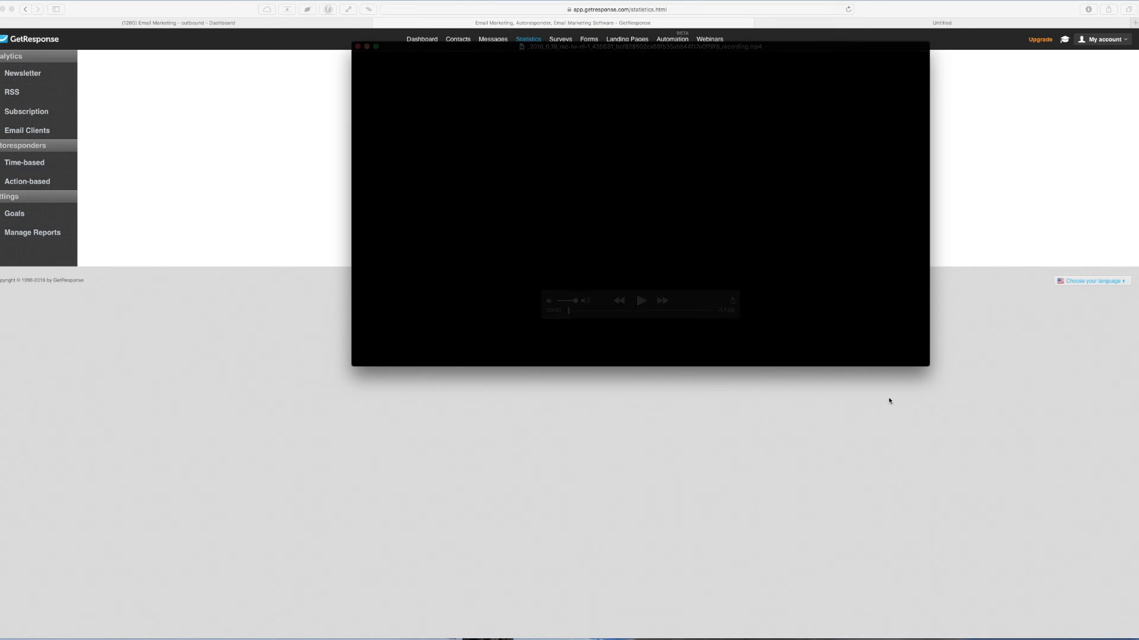
left_click_drag(929, 365, 1137, 504)
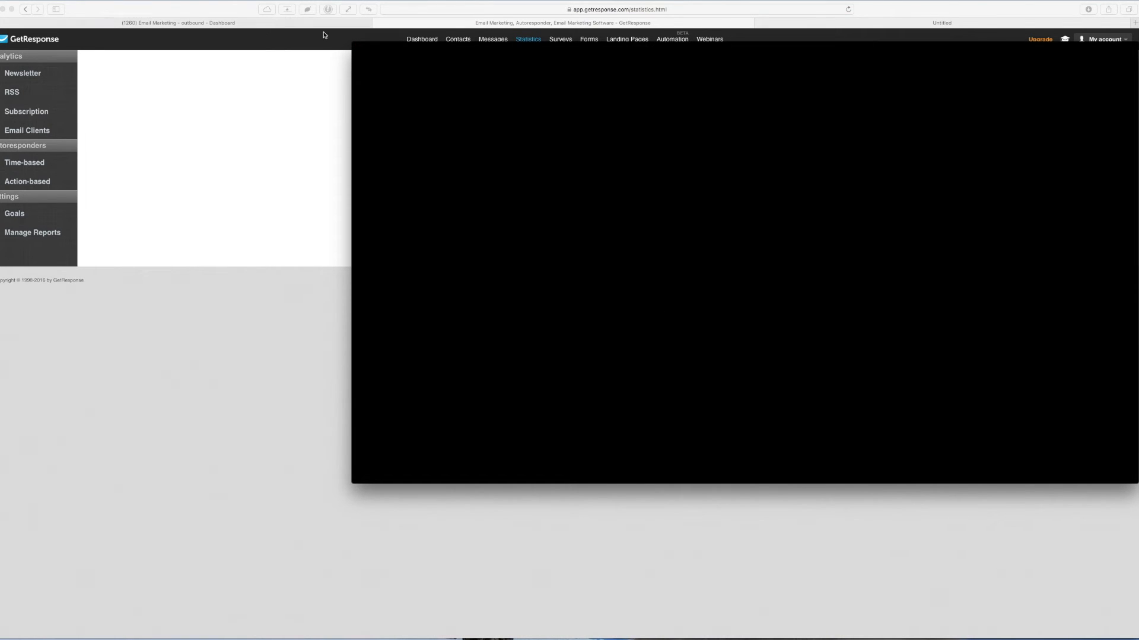
left_click_drag(351, 41, 279, 1)
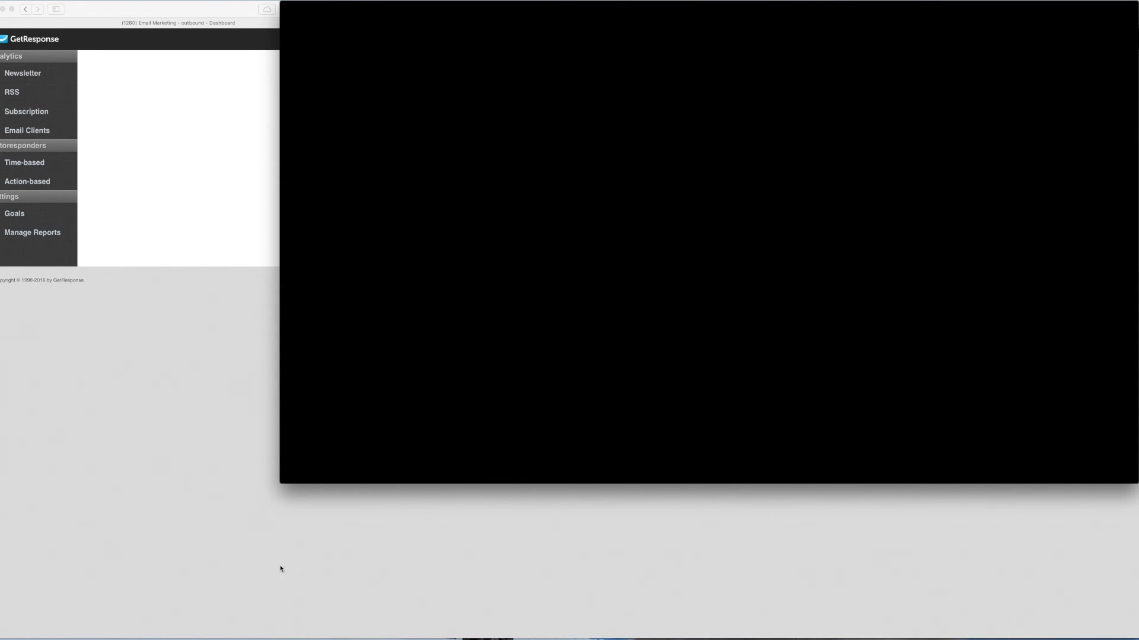
left_click_drag(280, 493, 4, 639)
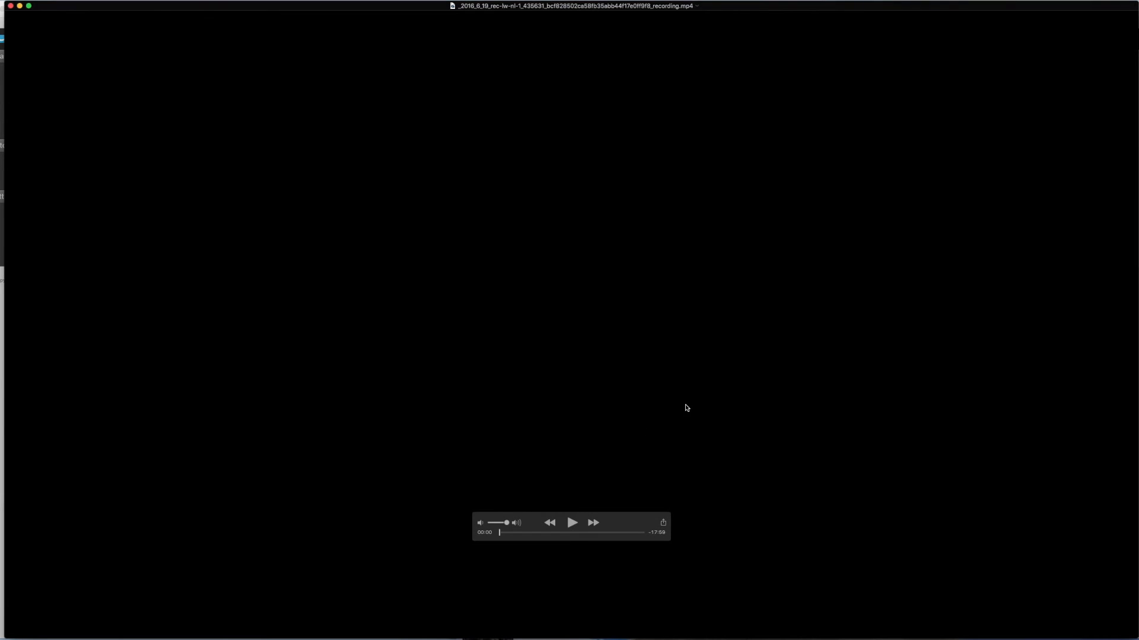
left_click(574, 527)
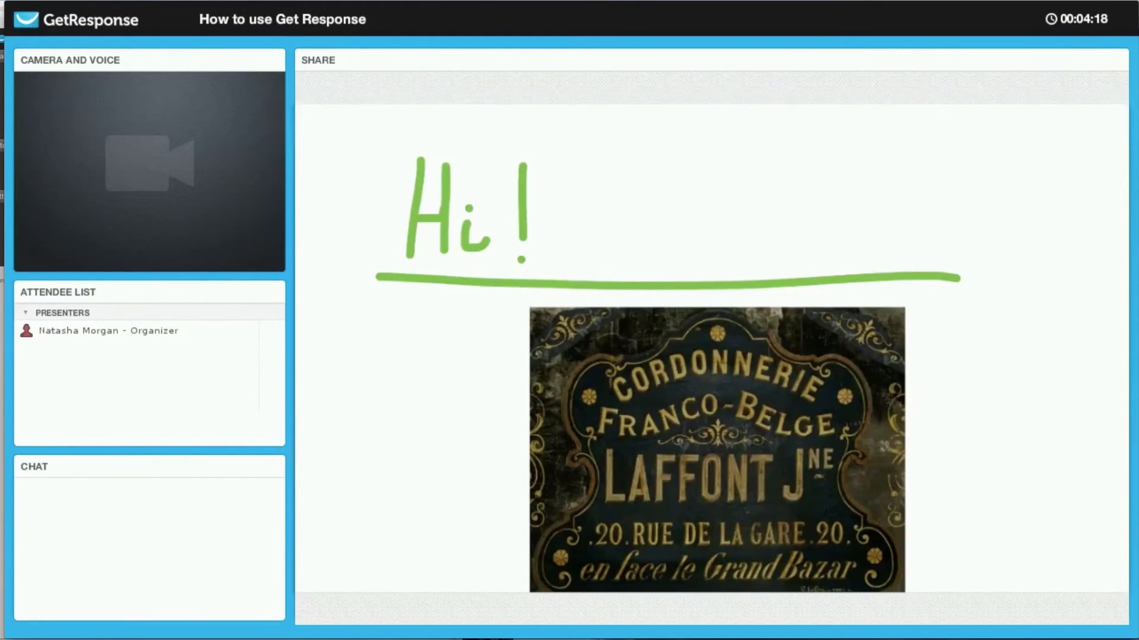
- Raise the volume, skim the recording at 5x, then rewind it to 00:00
key("XF86AudioRaiseVolume")
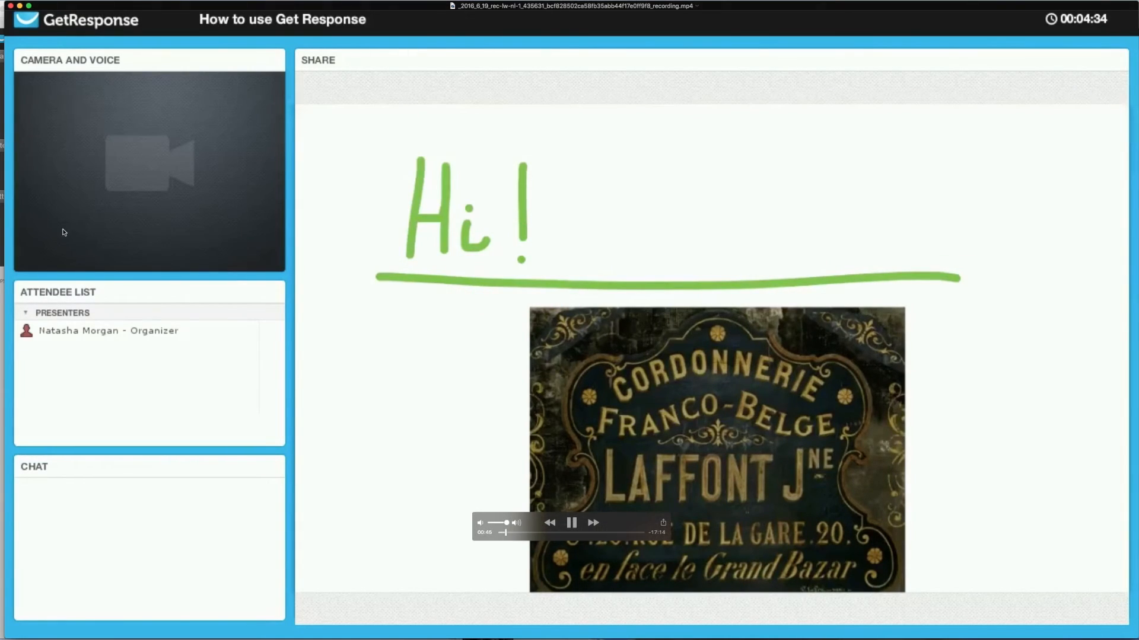
left_click(589, 524)
left_click(591, 526)
left_click(550, 524)
left_click(550, 524)
left_click(550, 525)
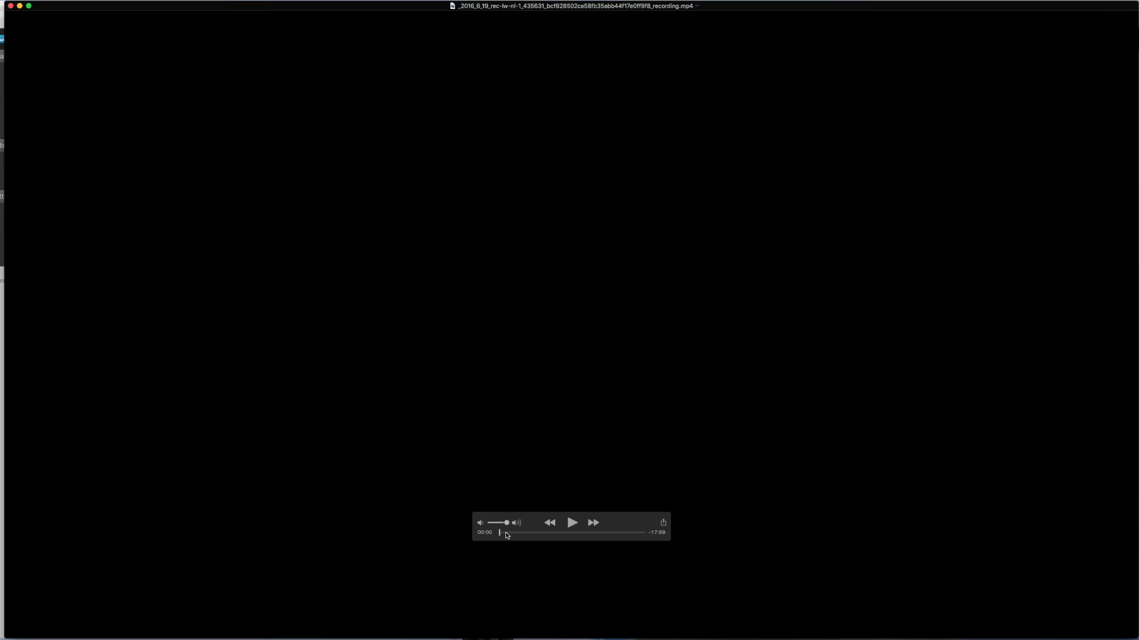
- Play at 5x, pause on the 'Can you hear me?' poll, step back slightly, then resume 5x
left_click(572, 523)
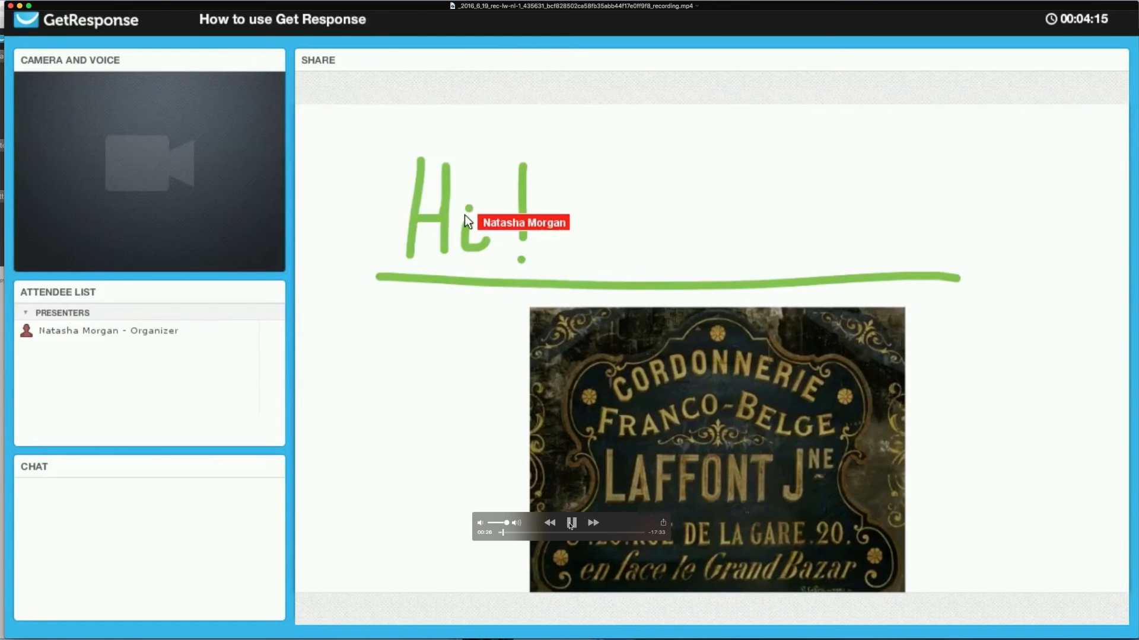
left_click(592, 523)
left_click(592, 523)
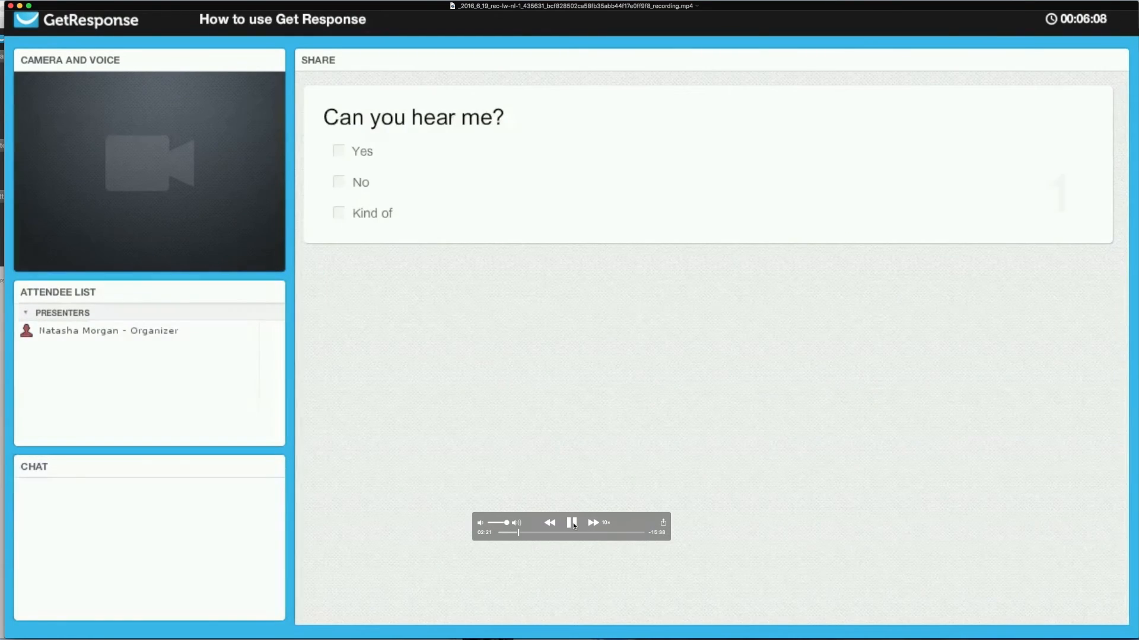
left_click(572, 524)
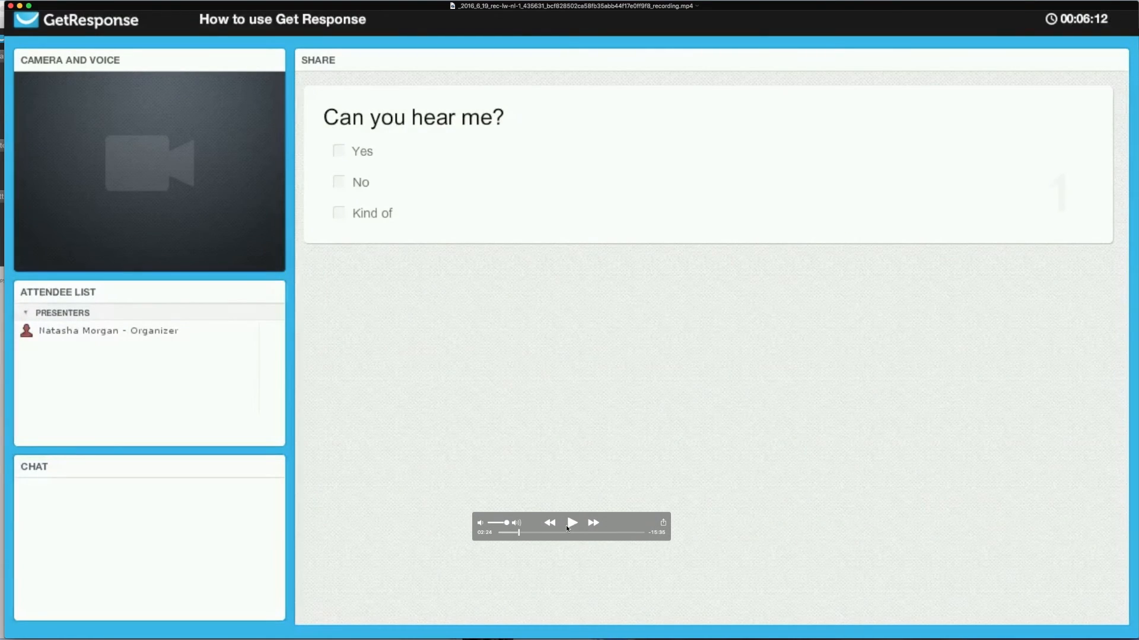
left_click(516, 533)
left_click(514, 532)
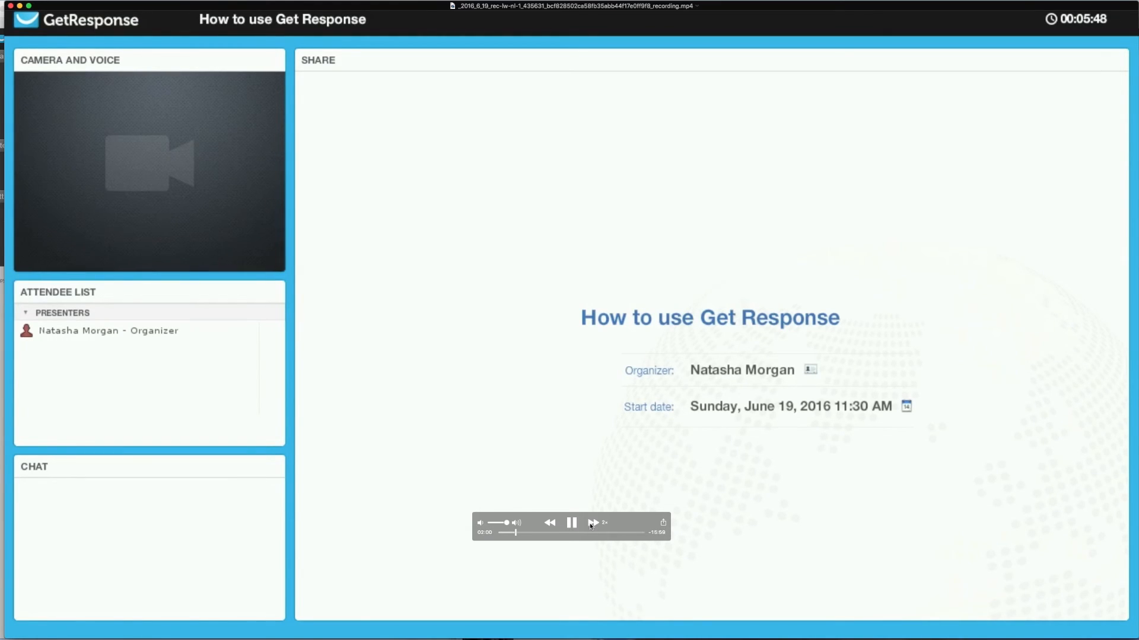
left_click(590, 523)
left_click(590, 523)
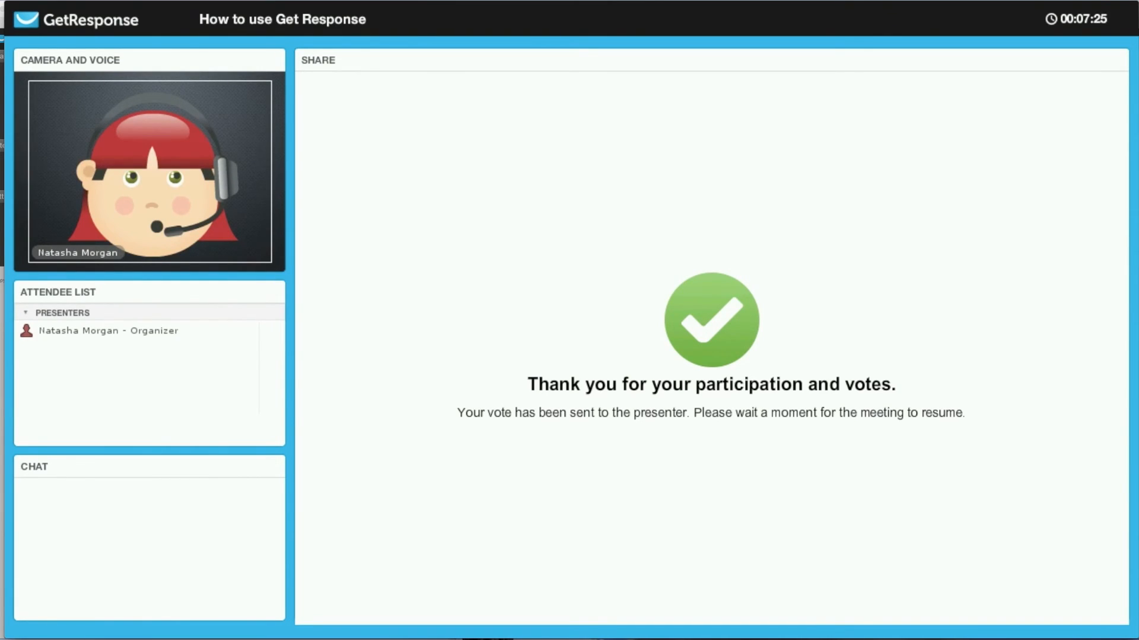
- Skip to about 05:13, fast-forward at 10x then 60x, and pause at 14:59
mouse_move(244, 285)
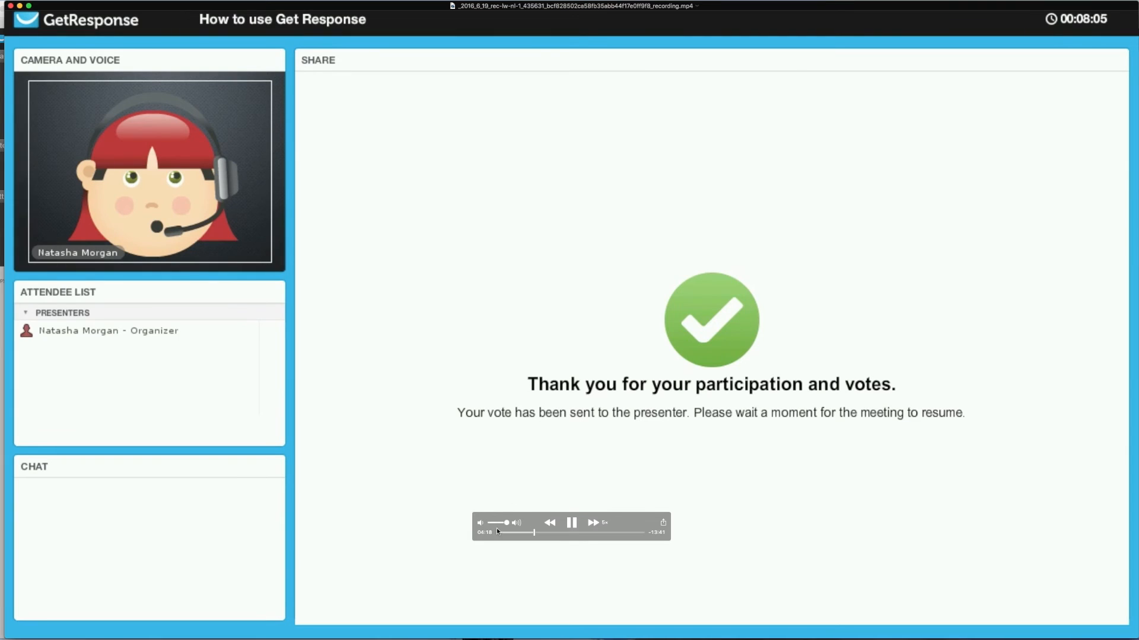
left_click_drag(537, 532, 542, 532)
left_click(593, 525)
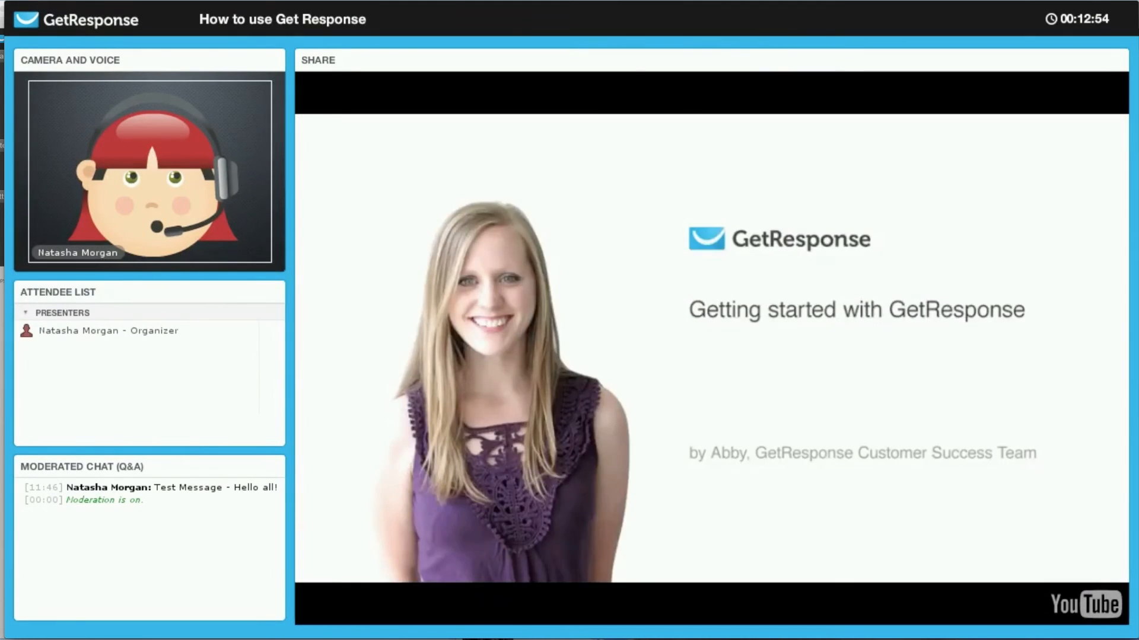
mouse_move(573, 530)
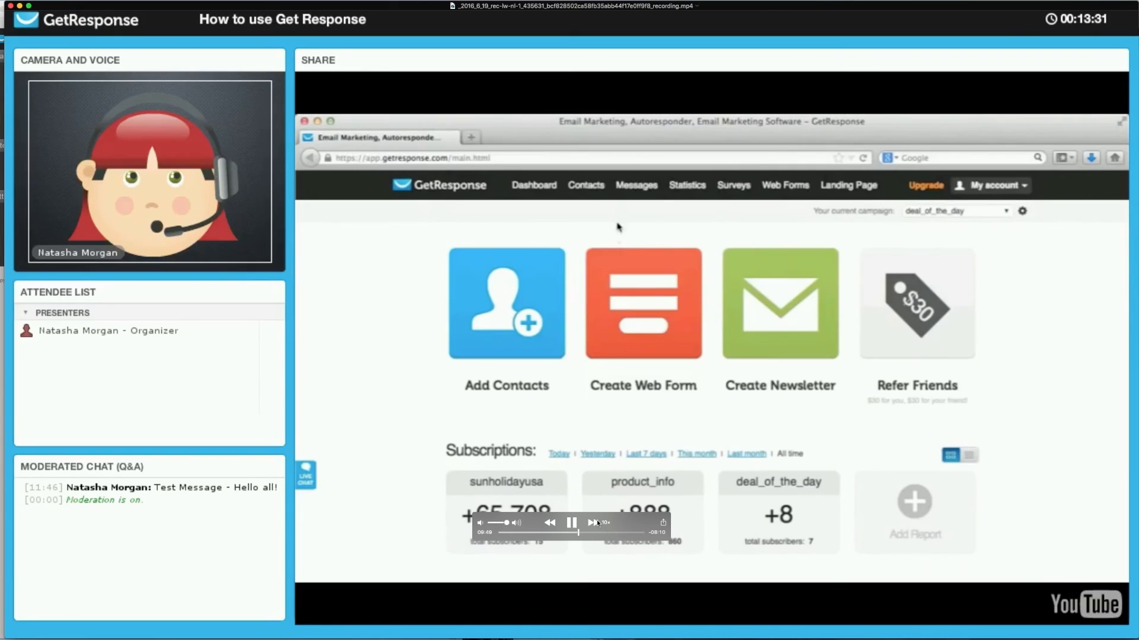
left_click(595, 522)
left_click(595, 521)
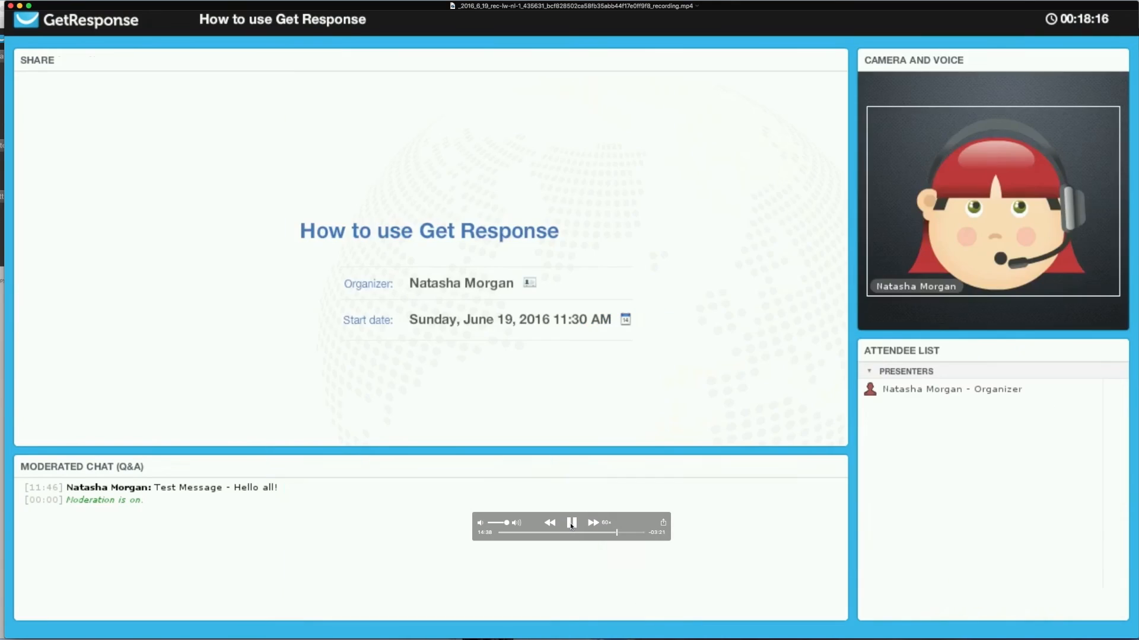
left_click(571, 523)
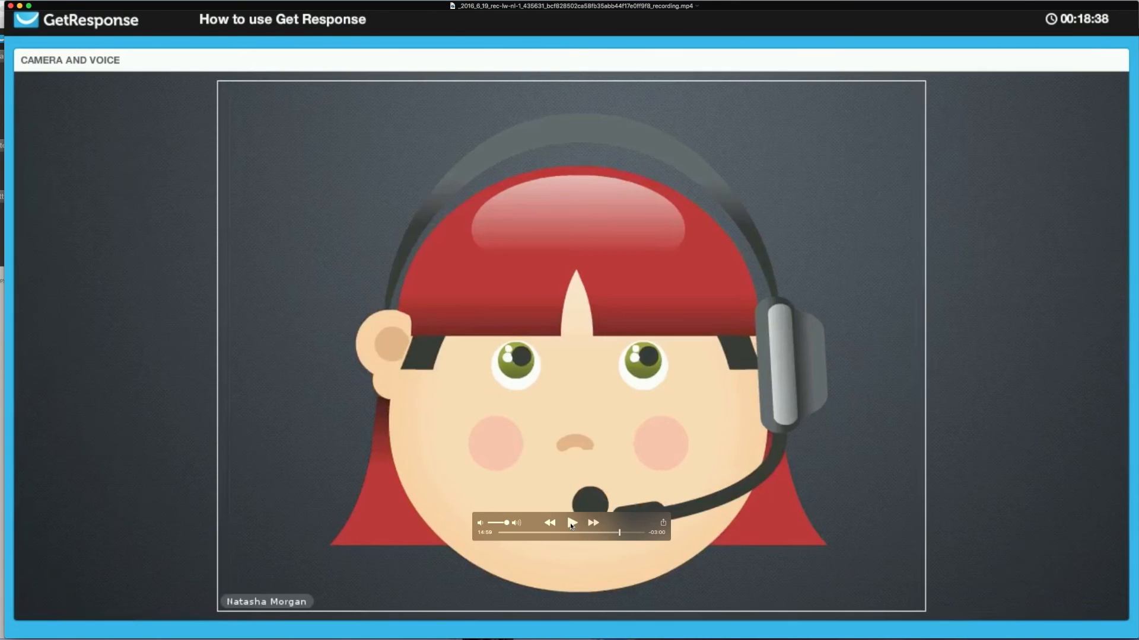
- Resume playback, jump back to about 13:52, and watch the recording through to 17:59
left_click(571, 524)
left_click(609, 532)
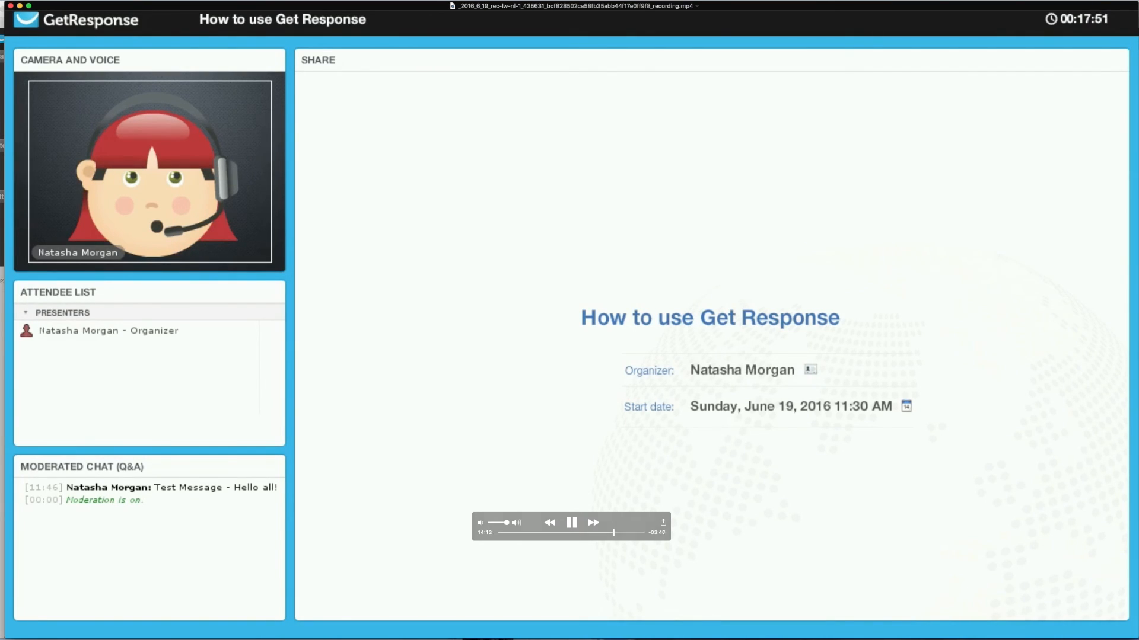
mouse_move(722, 579)
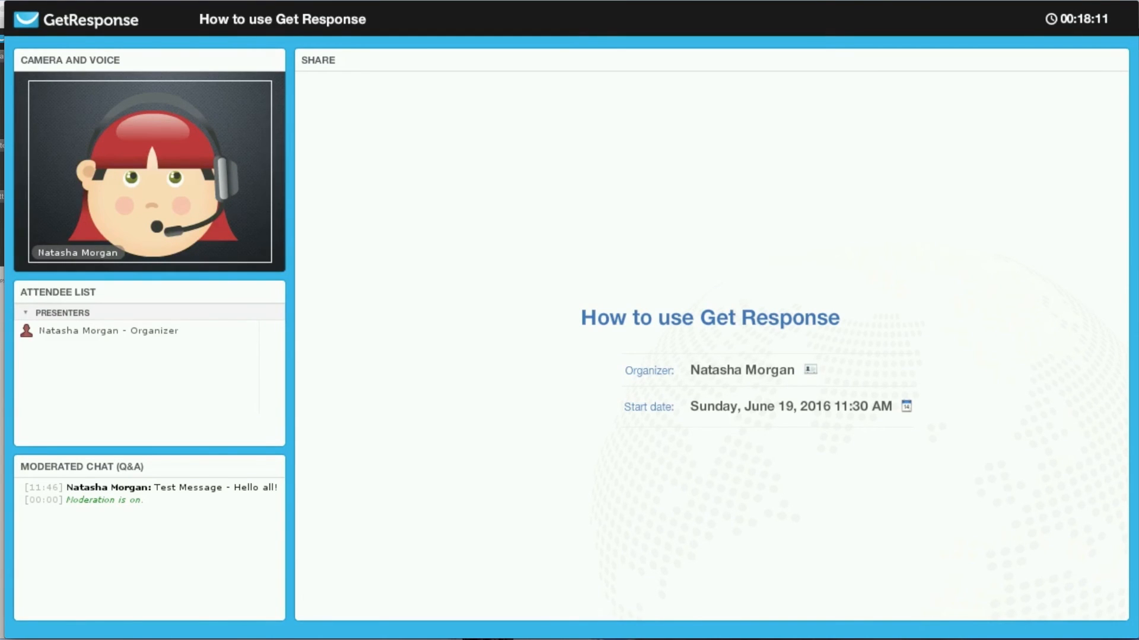
mouse_move(884, 96)
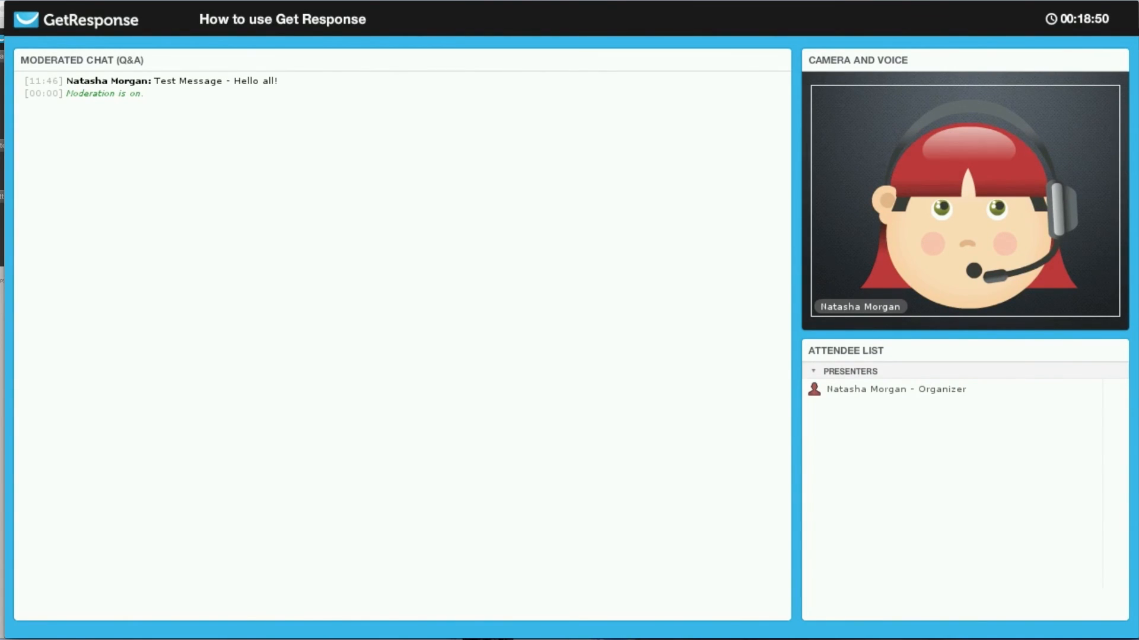
mouse_move(549, 358)
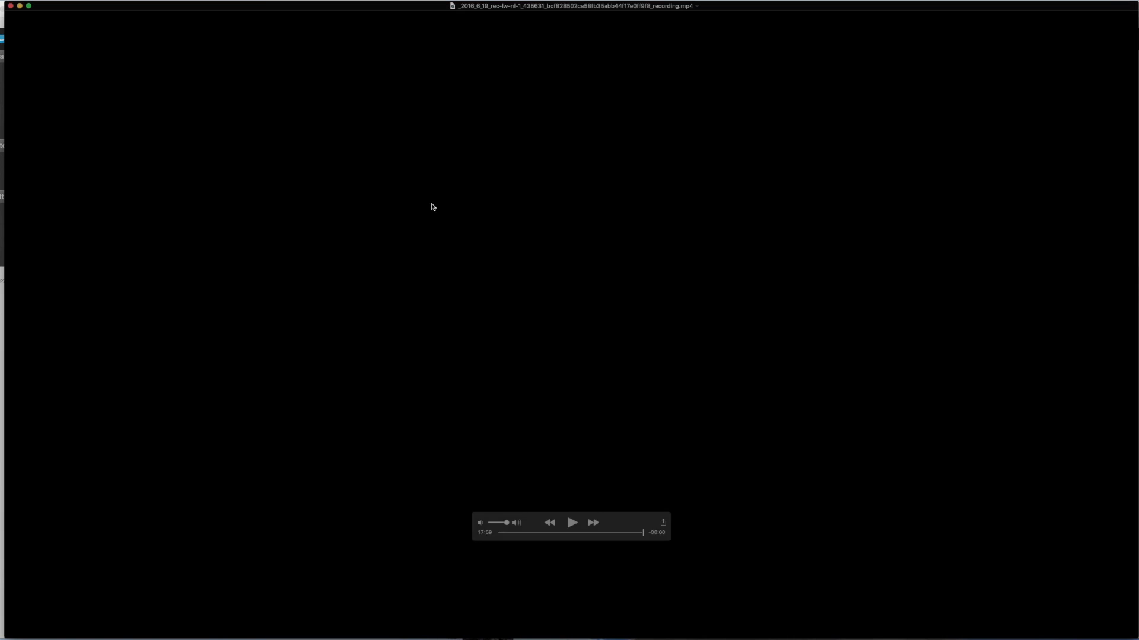
- Close the finished webinar recording in QuickTime Player
left_click(10, 8)
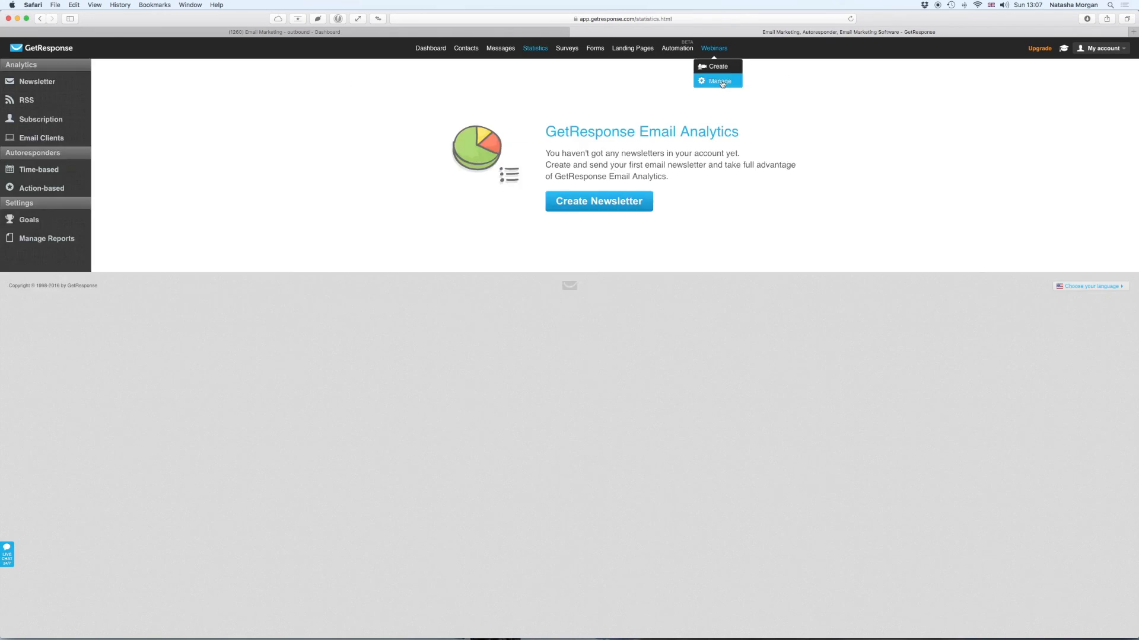
- Bring up the Webinars menu's Create and Manage choices in GetResponse
left_click(721, 82)
- View the Manage webinars list showing 'How to use Get Response' with 2 attendees
mouse_move(498, 155)
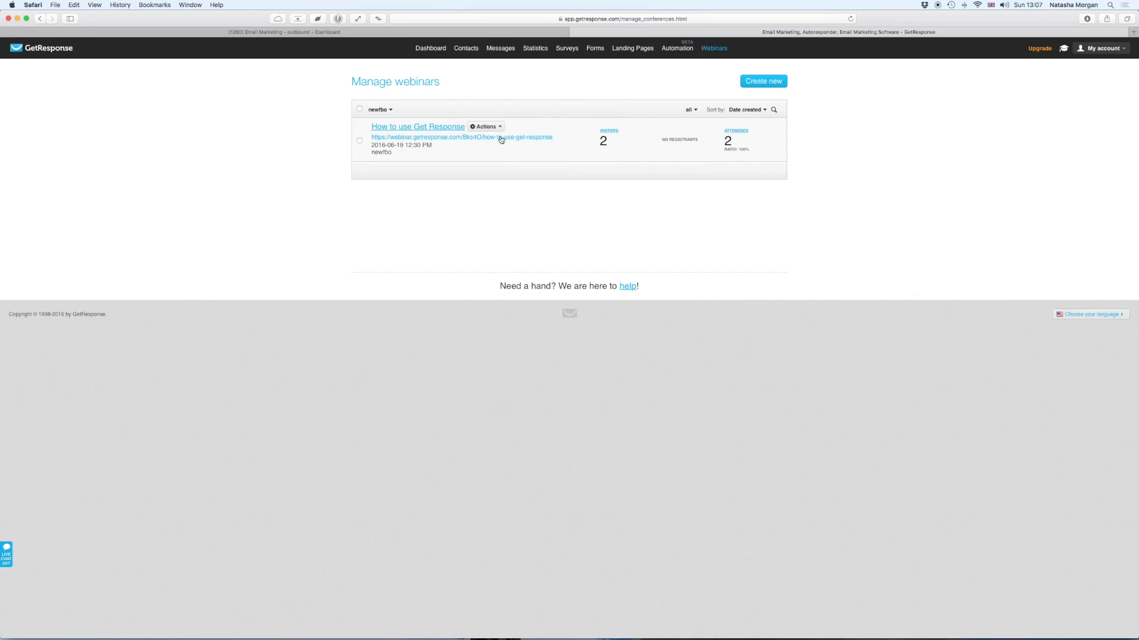